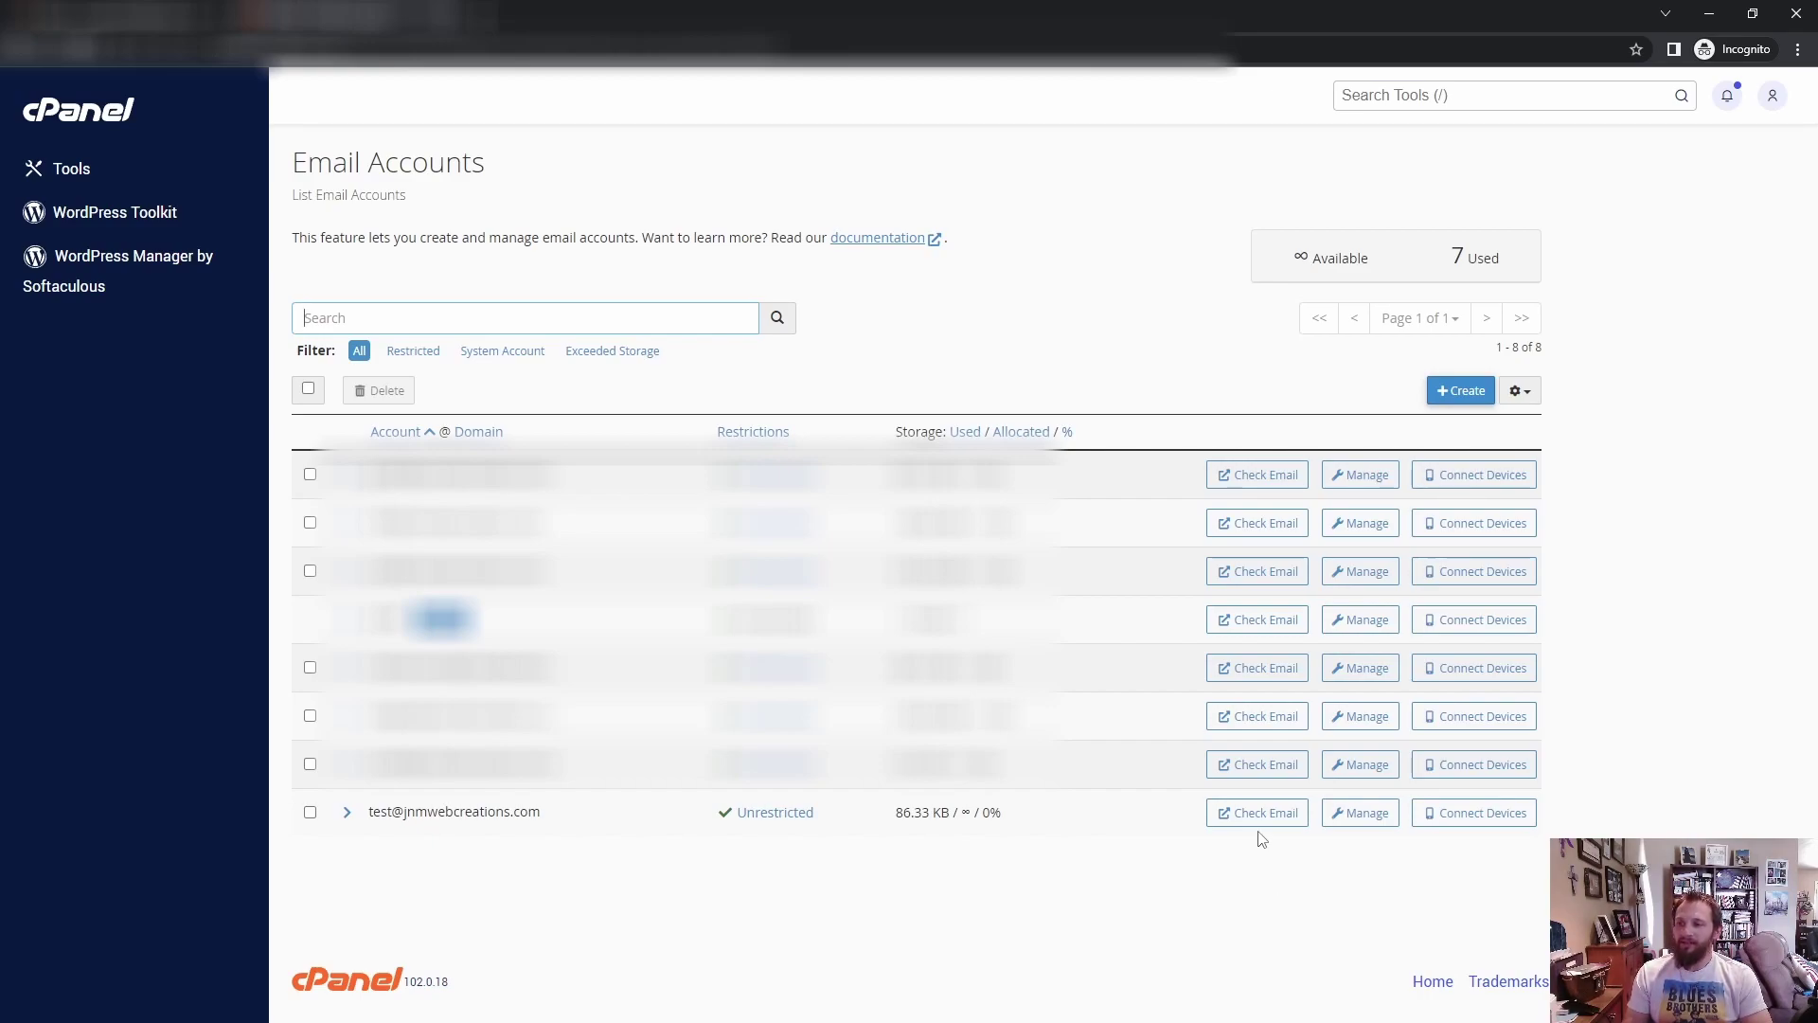
# Step: Open Connect Devices for the test account to see its mail client setup details
pyautogui.click(1506, 824)
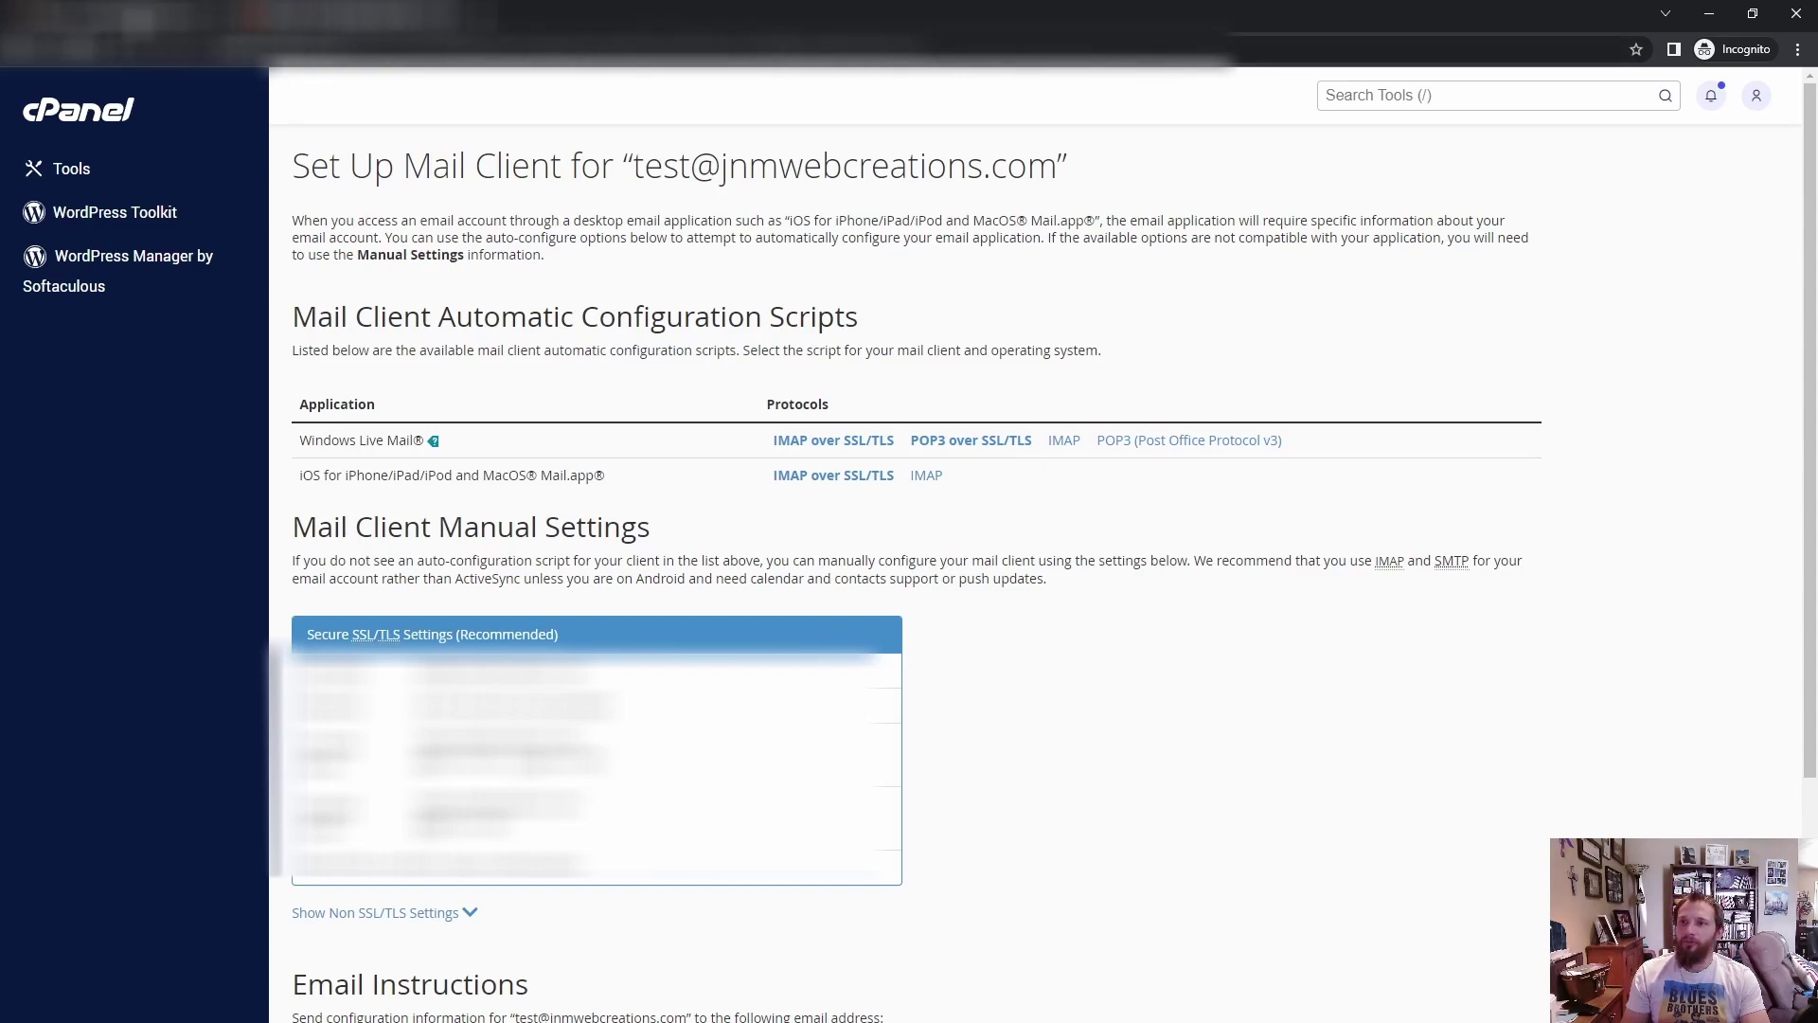
# Step: Switch from cPanel's mail client settings to the Gmail inbox tab
pyautogui.hotkey('ctrl', 'Tab')
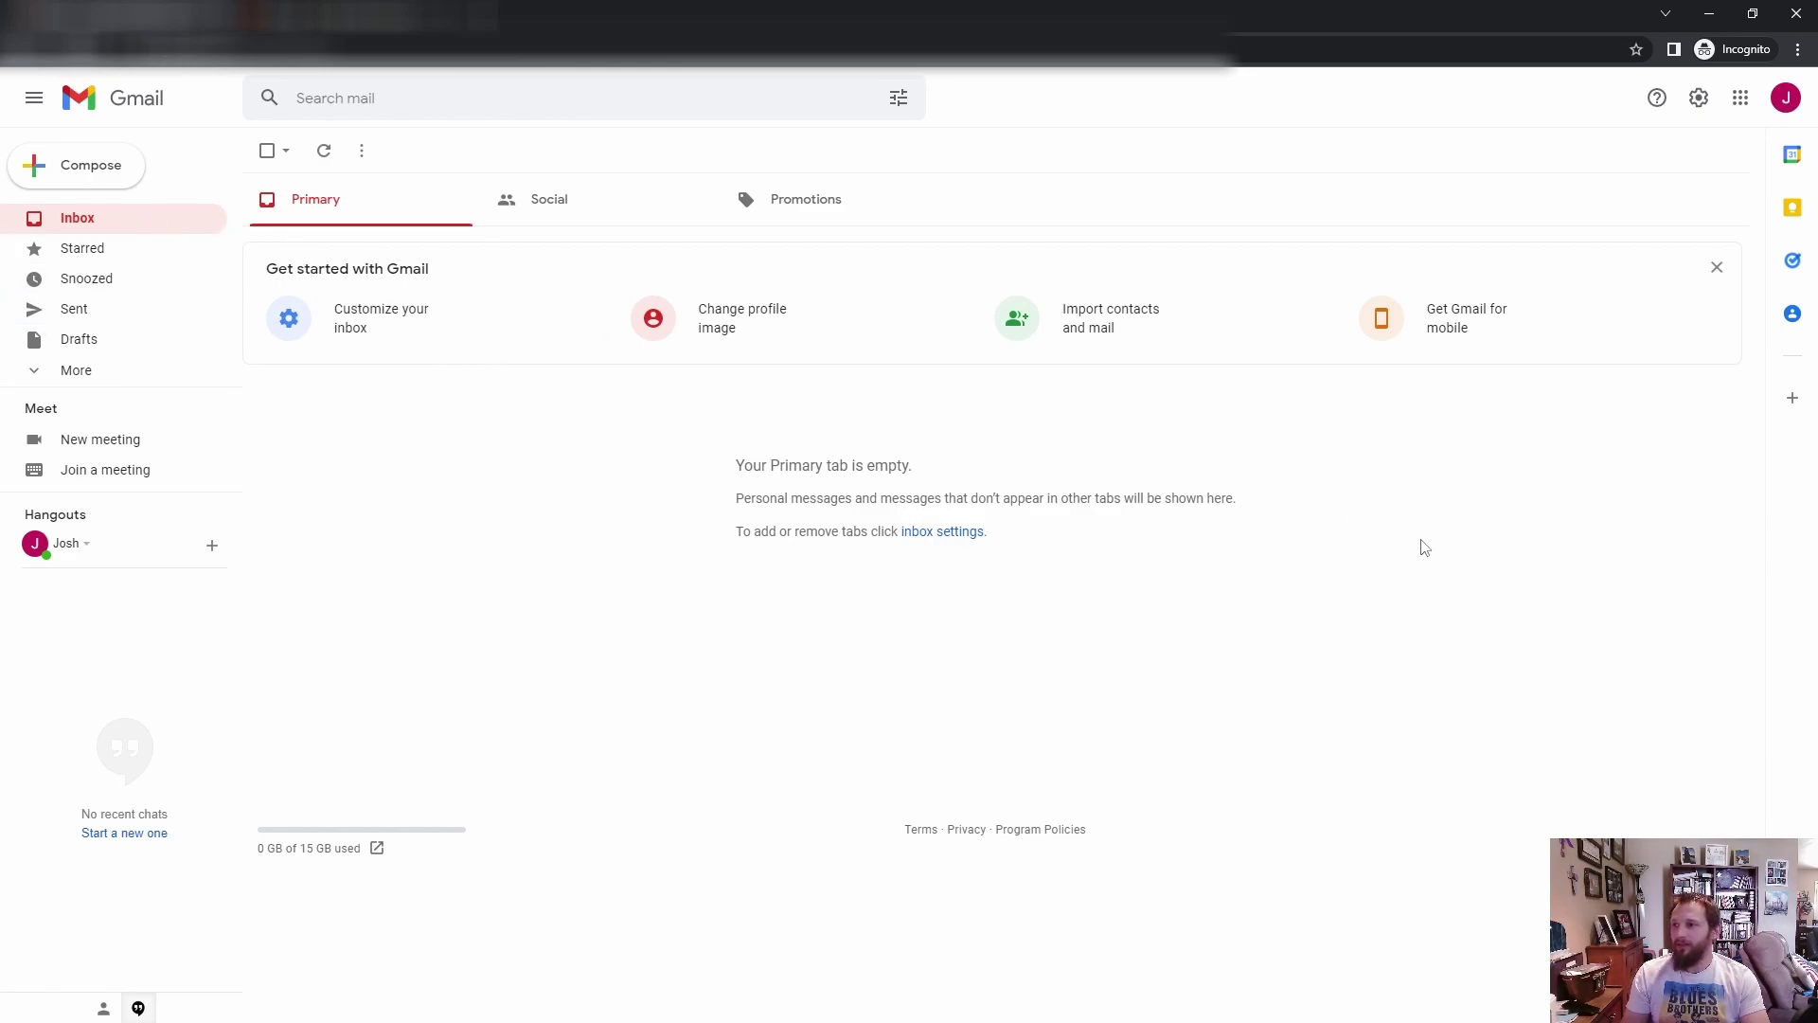
# Step: Open Gmail's Quick settings panel with the gear icon
pyautogui.click(1696, 99)
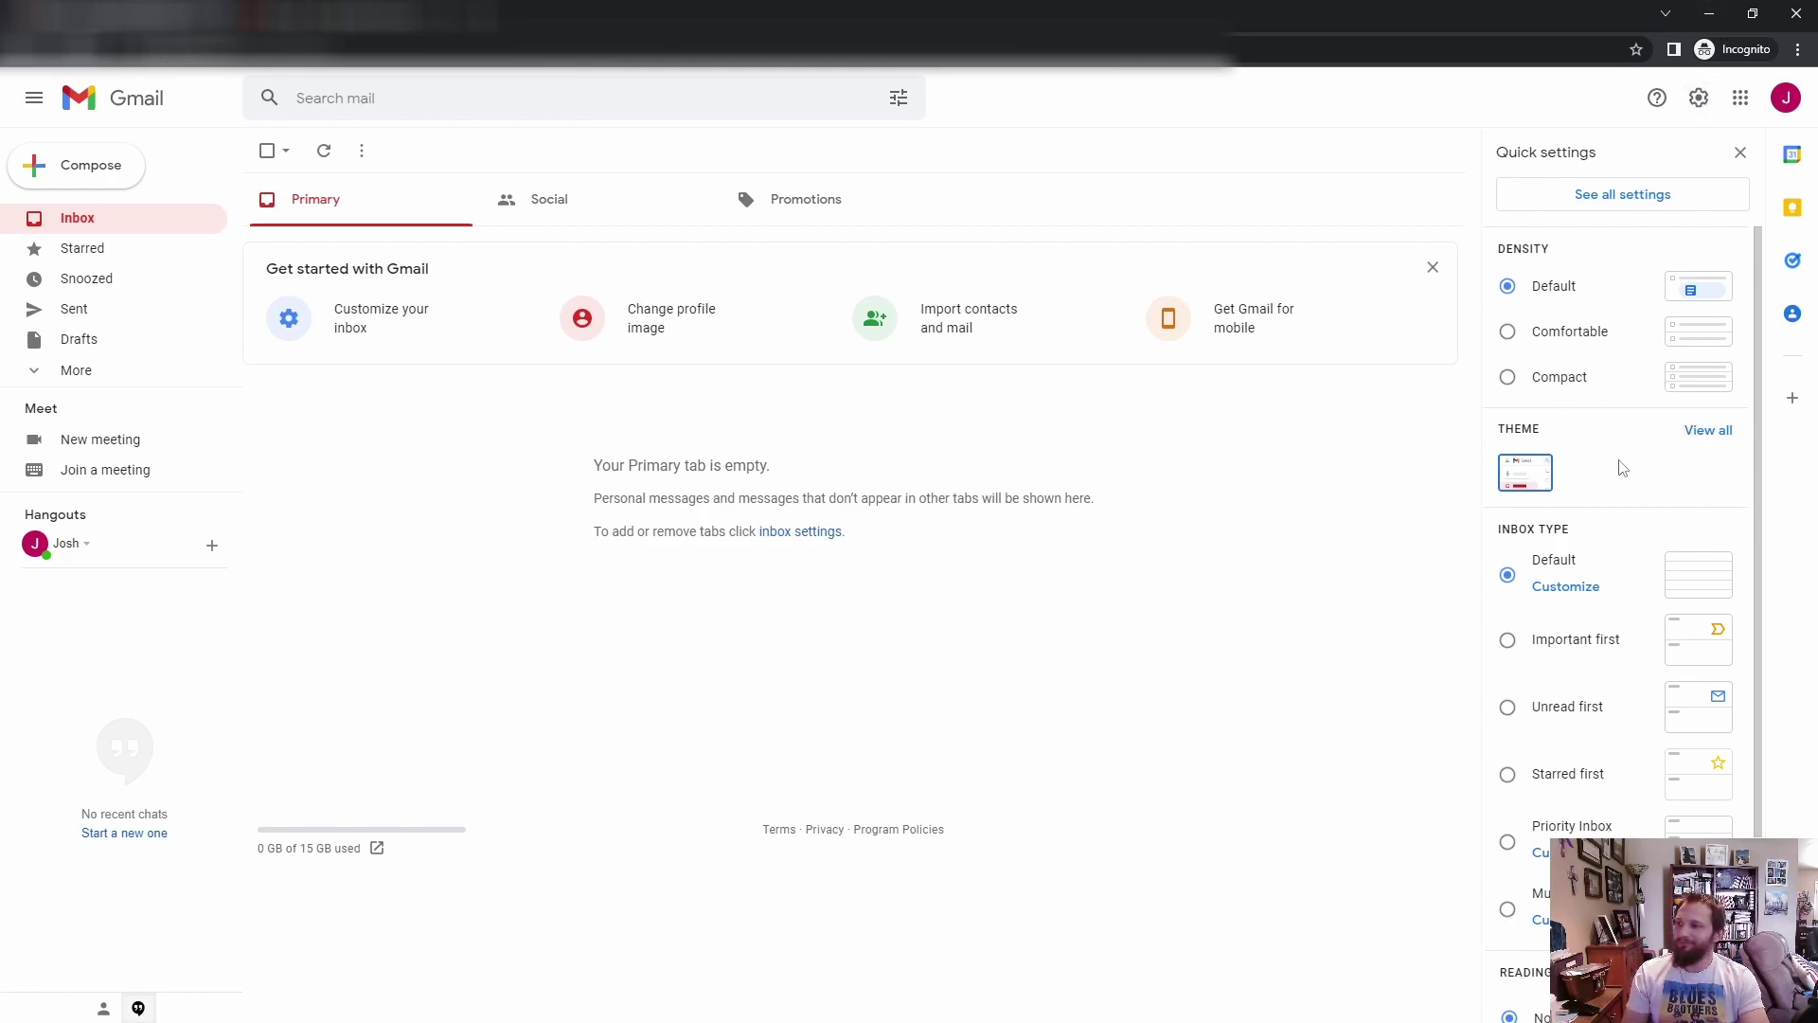
# Step: Open all Gmail settings on the Accounts and Import tab
pyautogui.click(1607, 199)
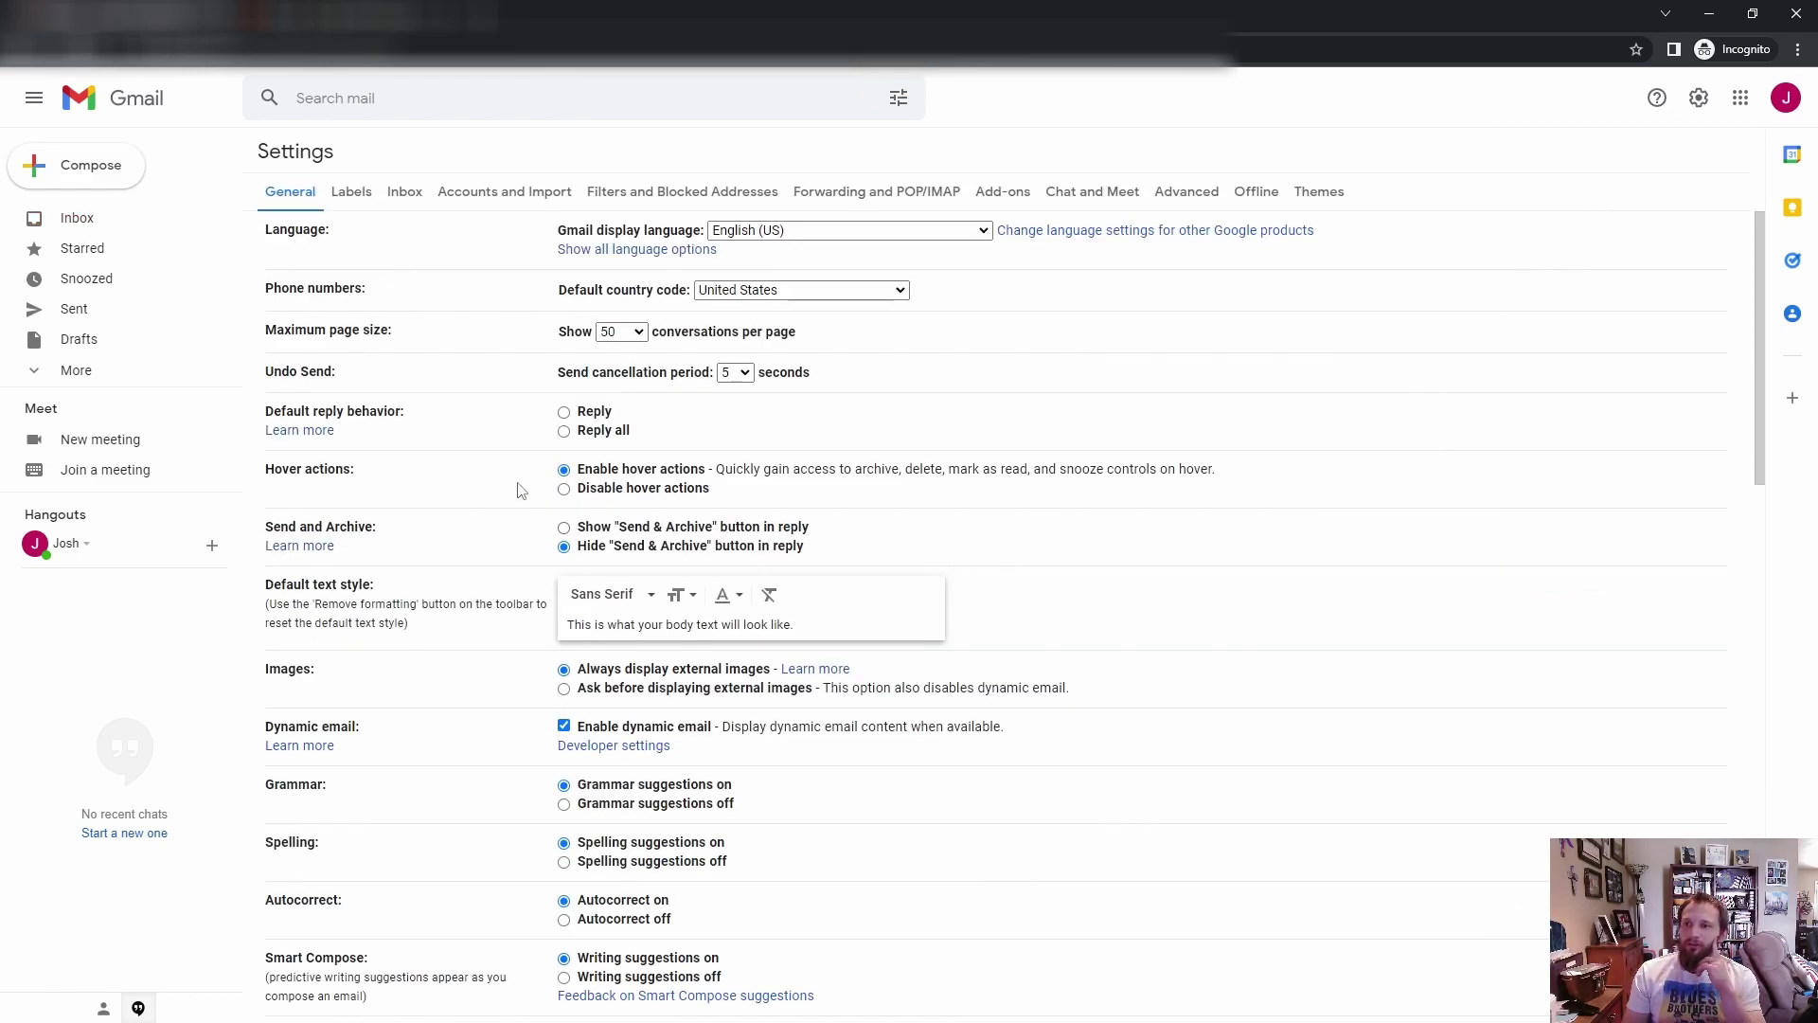
pyautogui.click(512, 191)
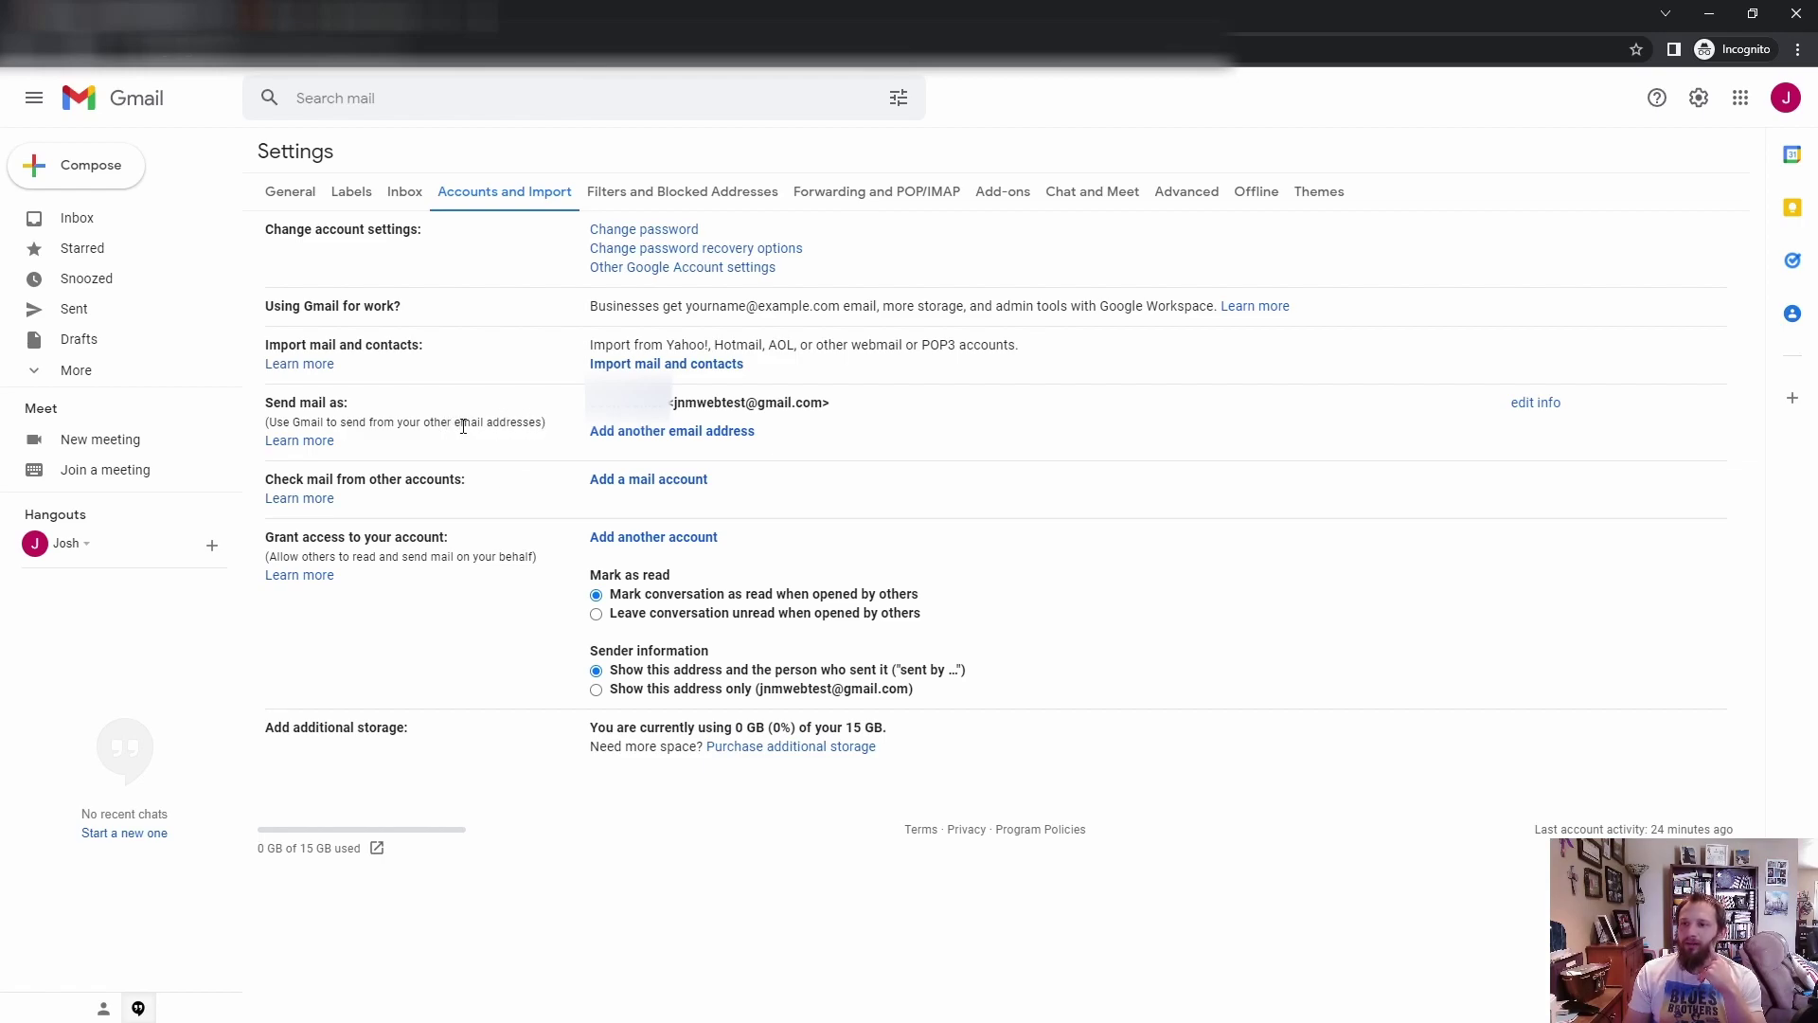
pyautogui.click(656, 433)
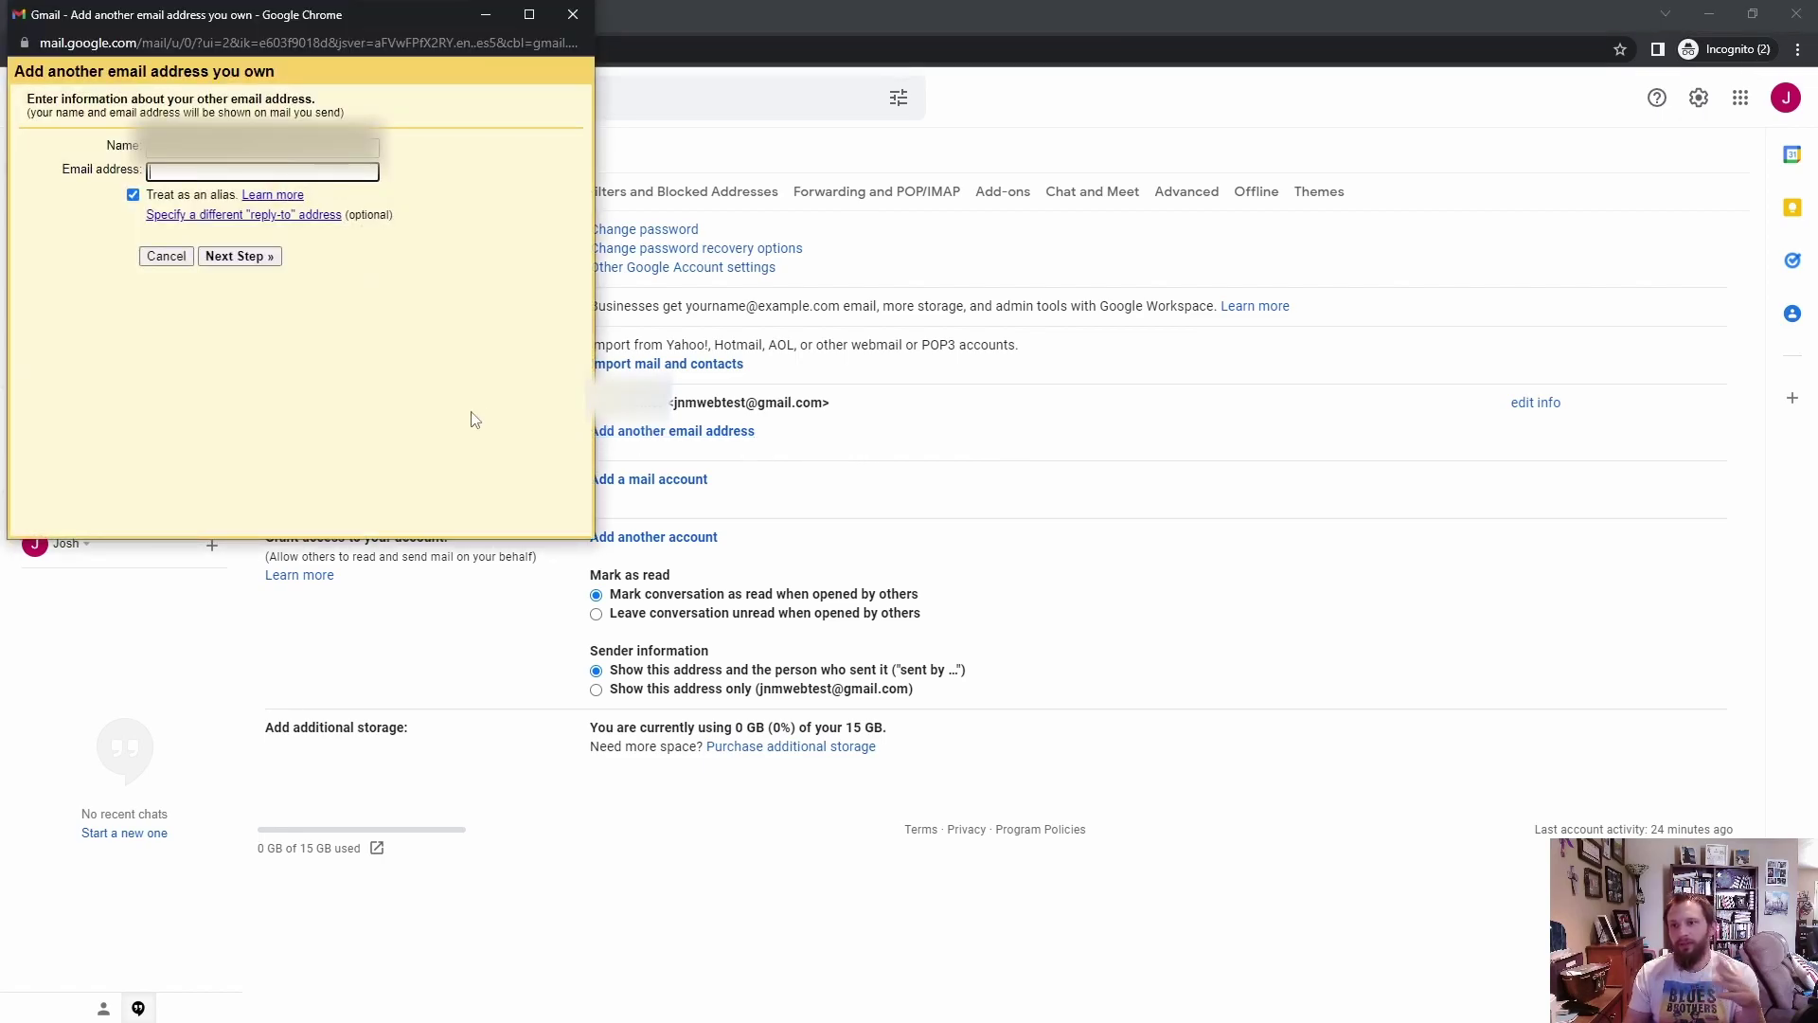
pyautogui.click(156, 172)
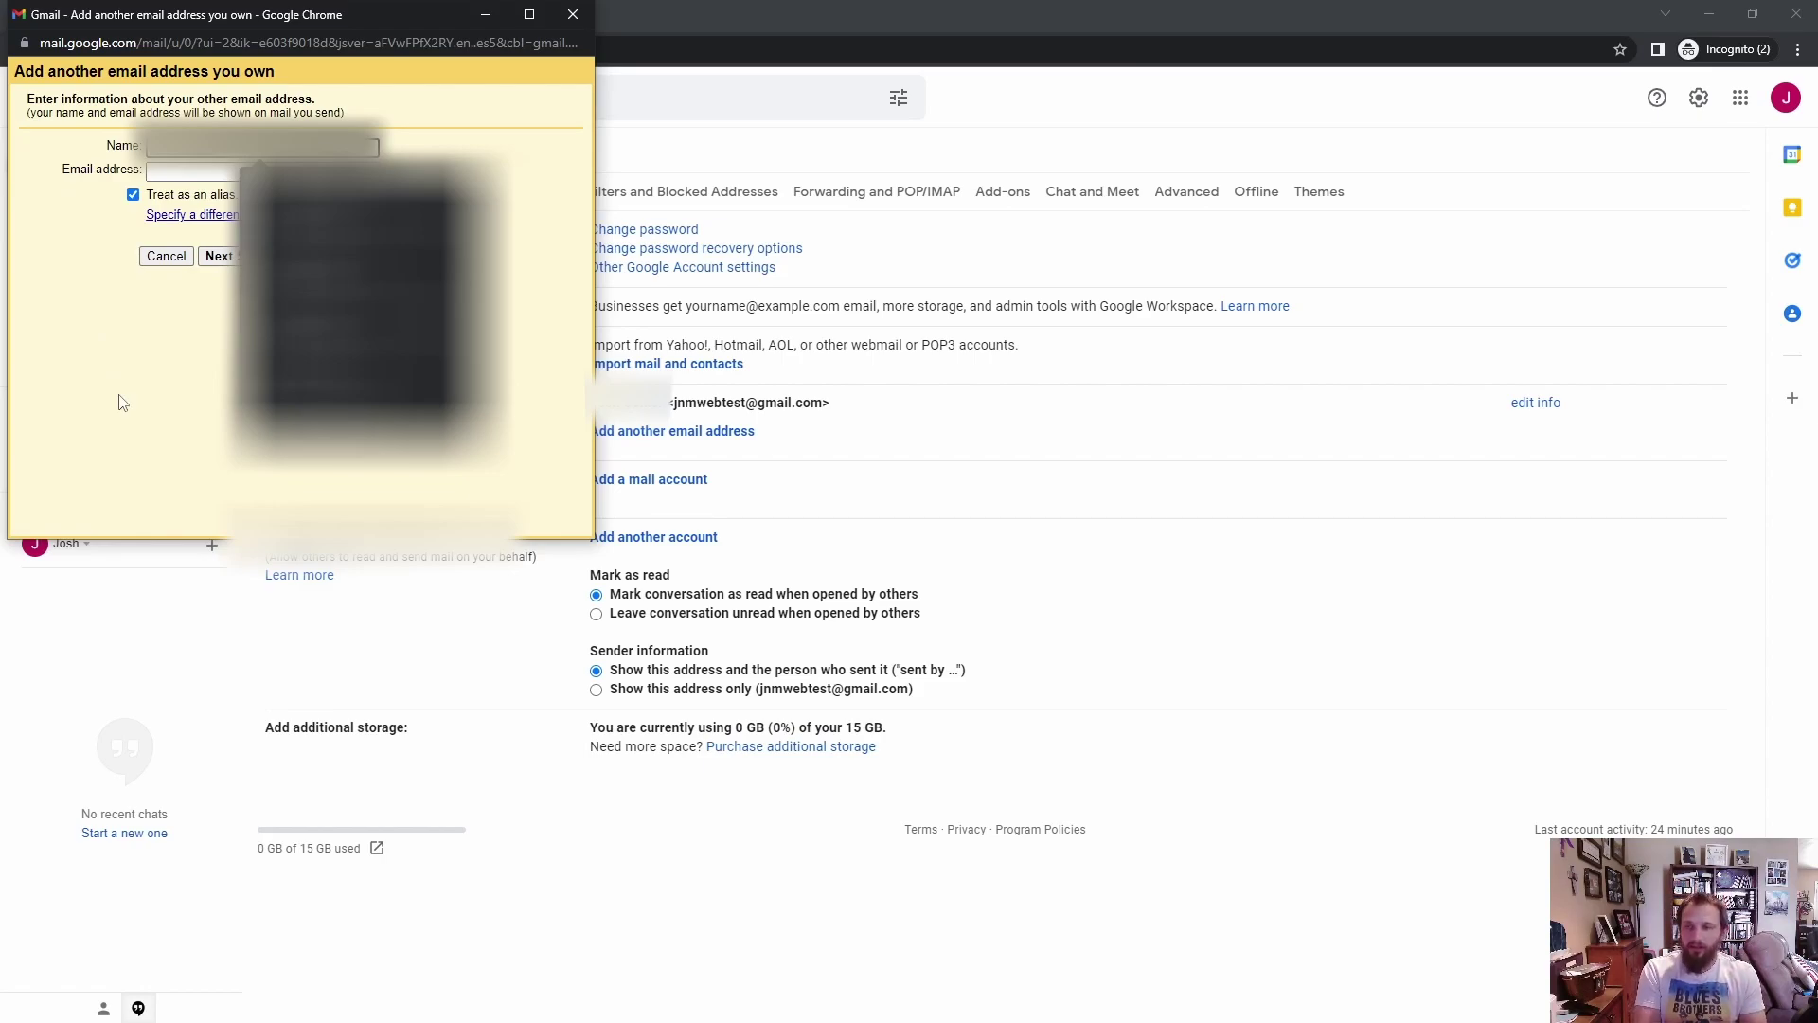
pyautogui.hotkey('shift', 'Tab')
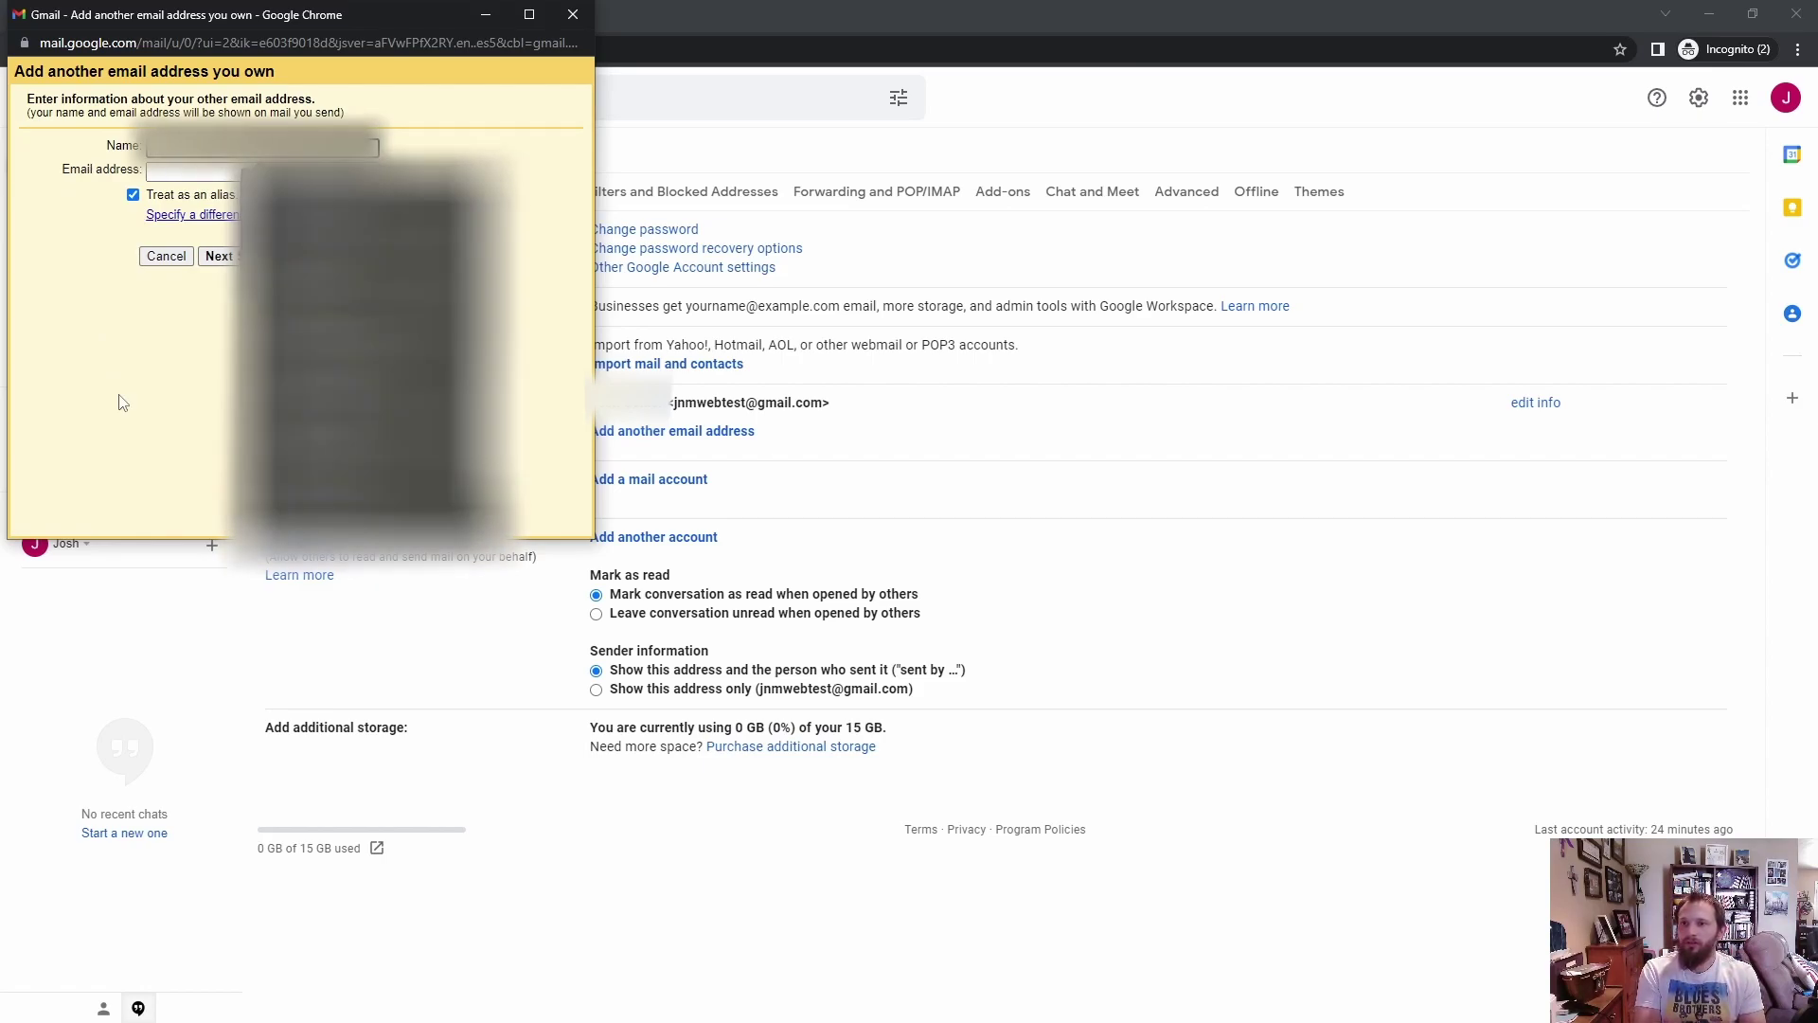
pyautogui.write('JnM Web Creations')
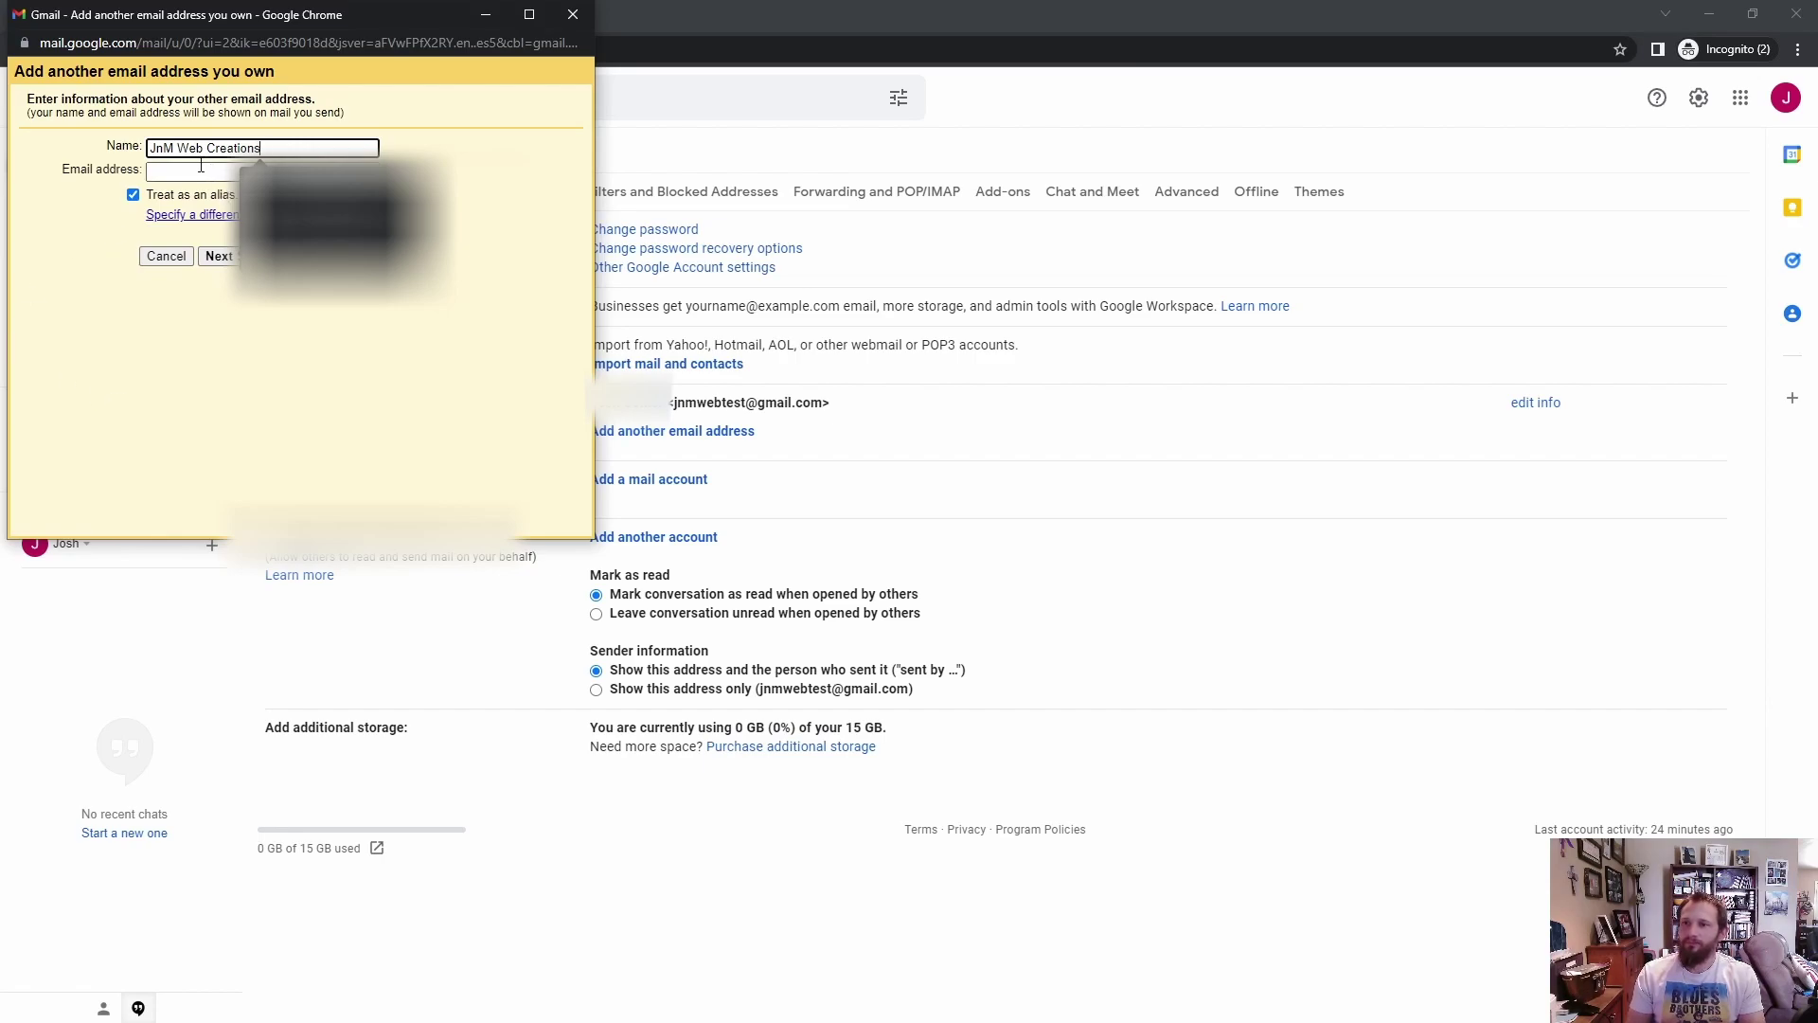
pyautogui.click(201, 170)
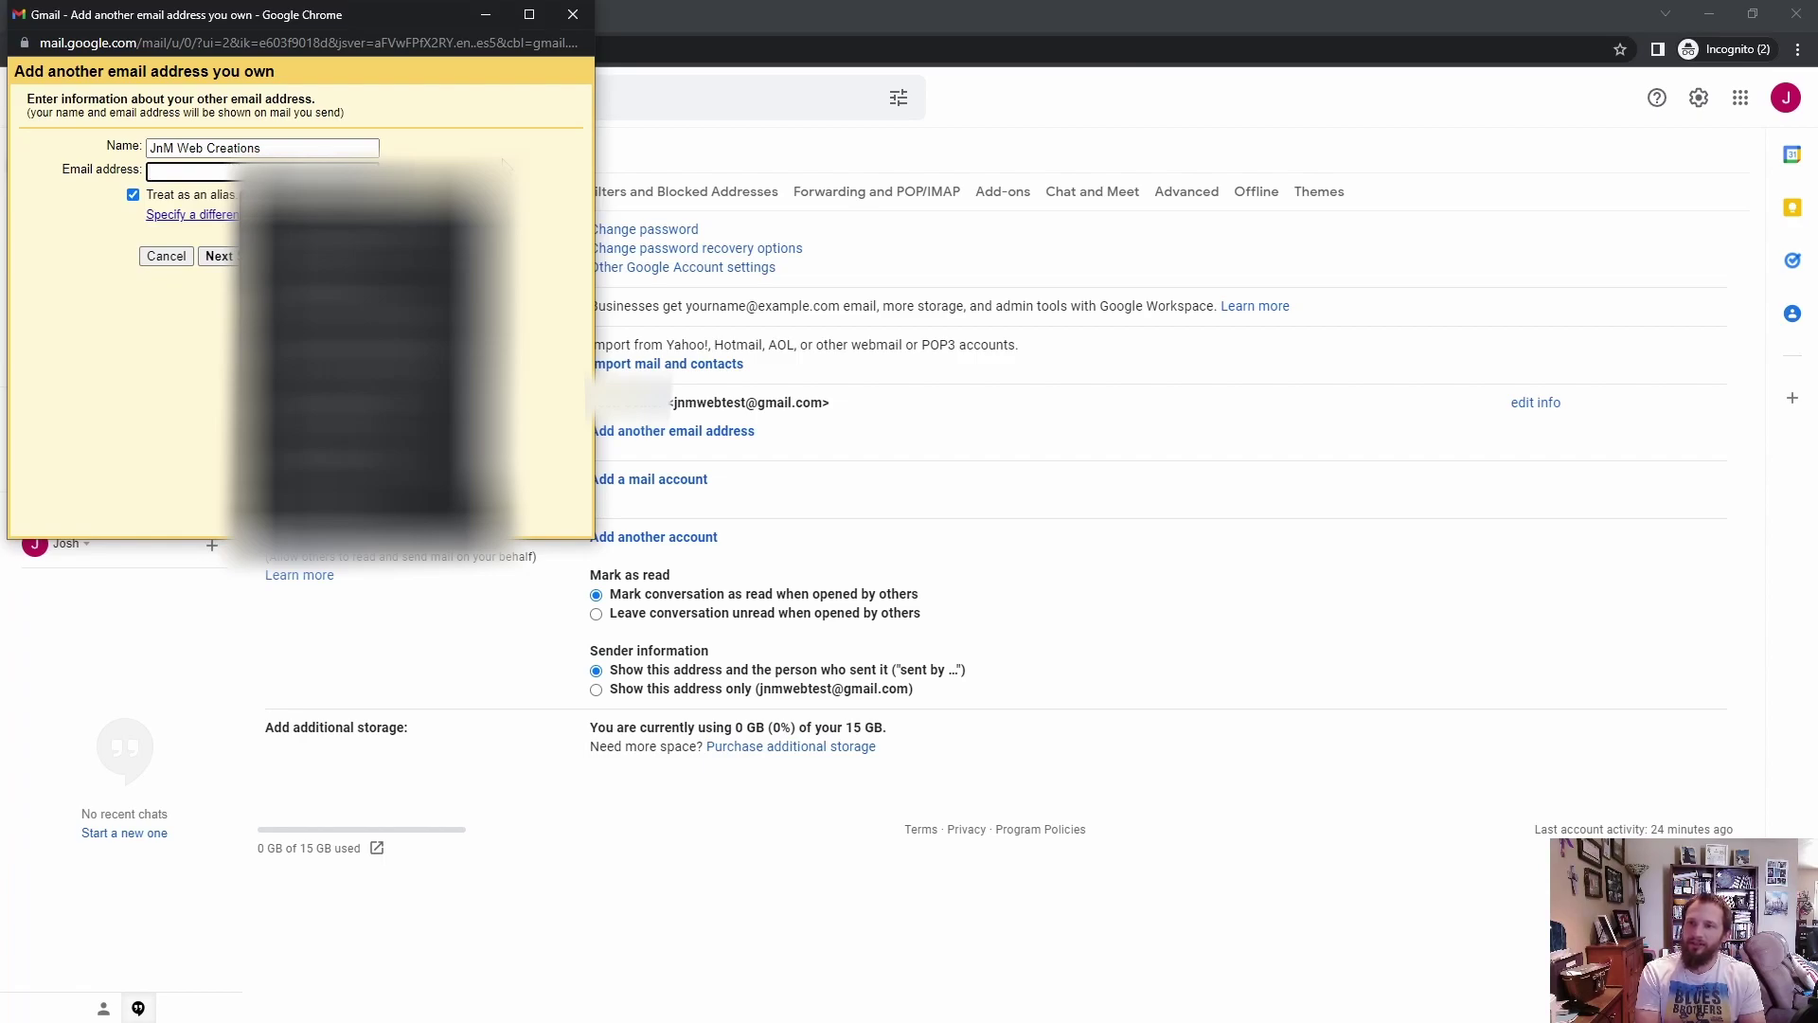
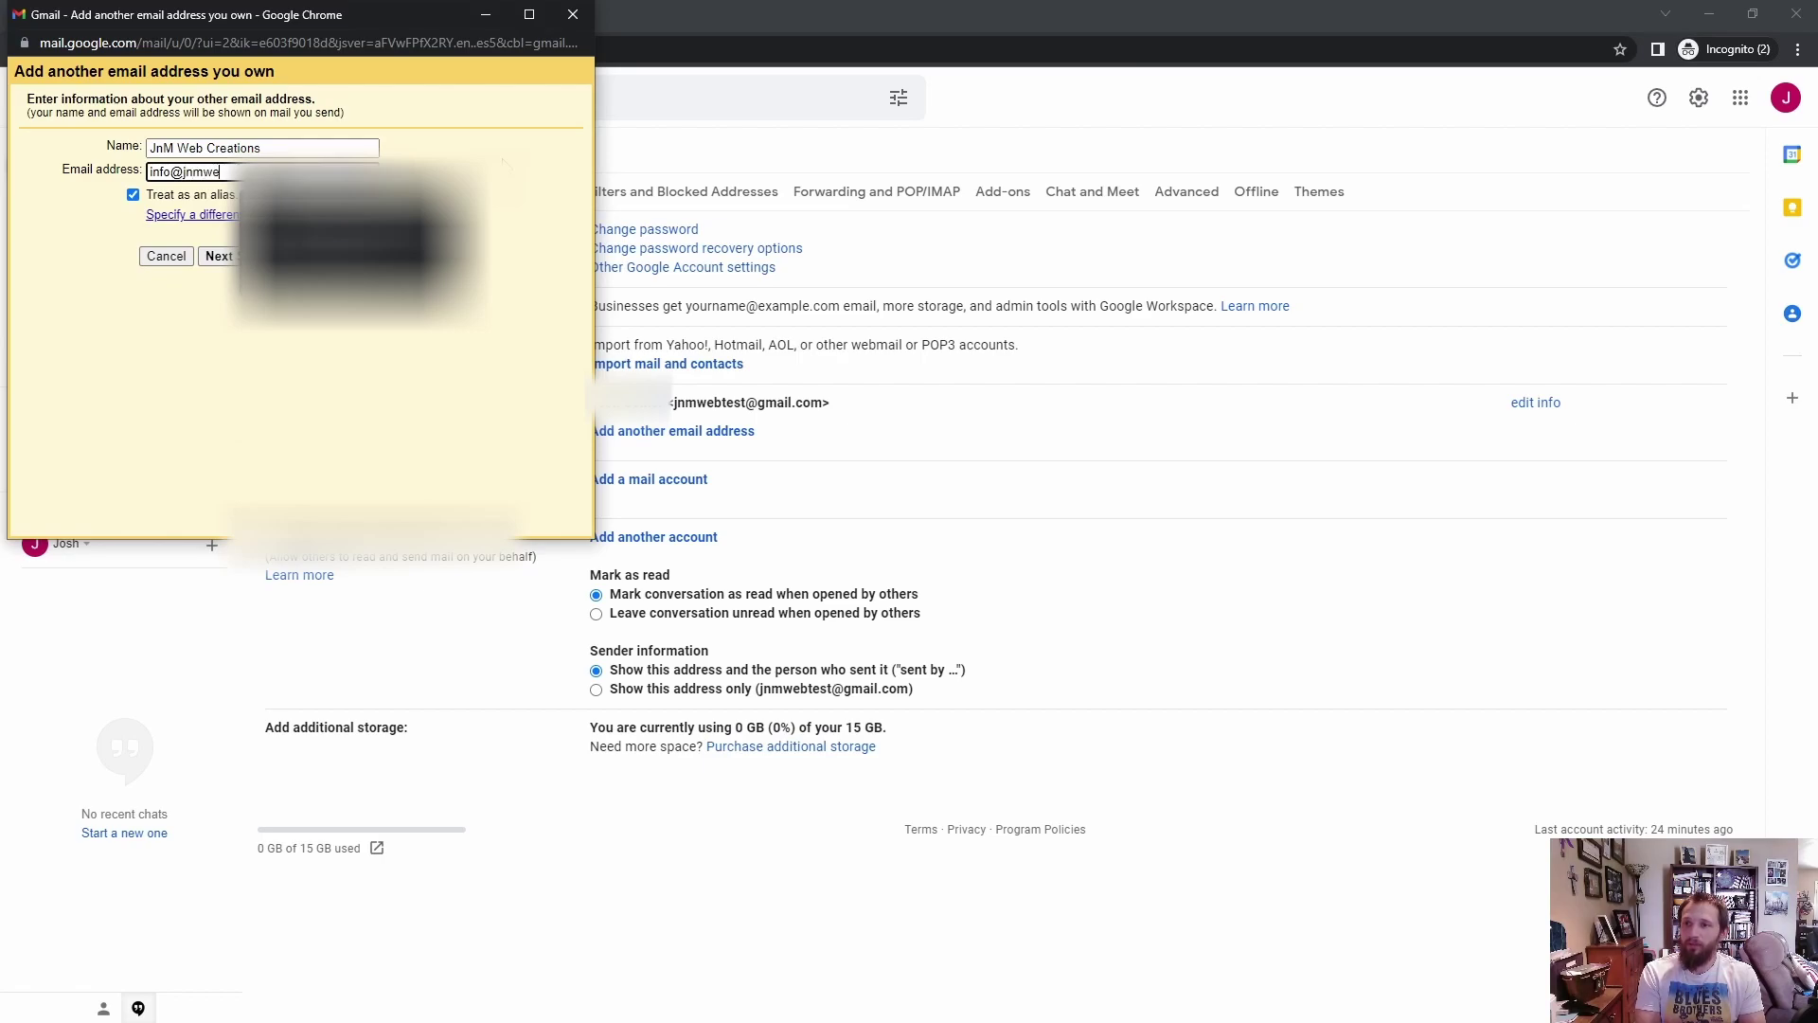
pyautogui.click(313, 194)
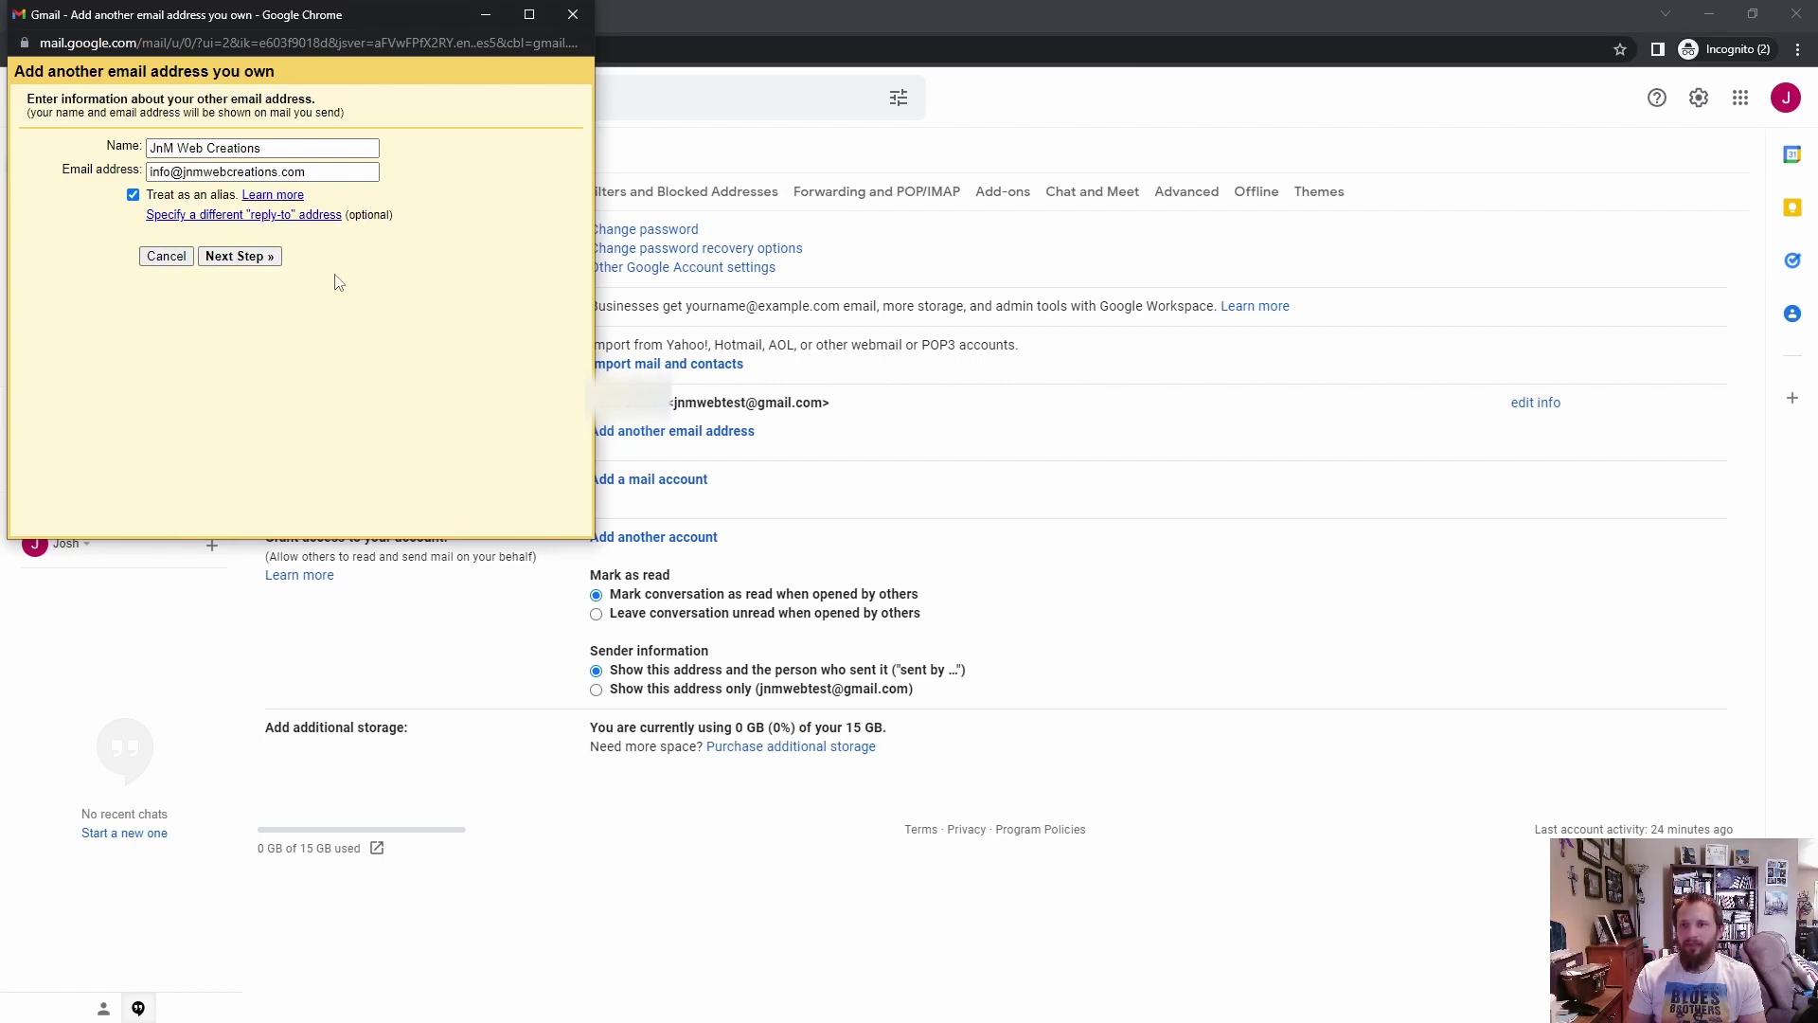
pyautogui.click(236, 257)
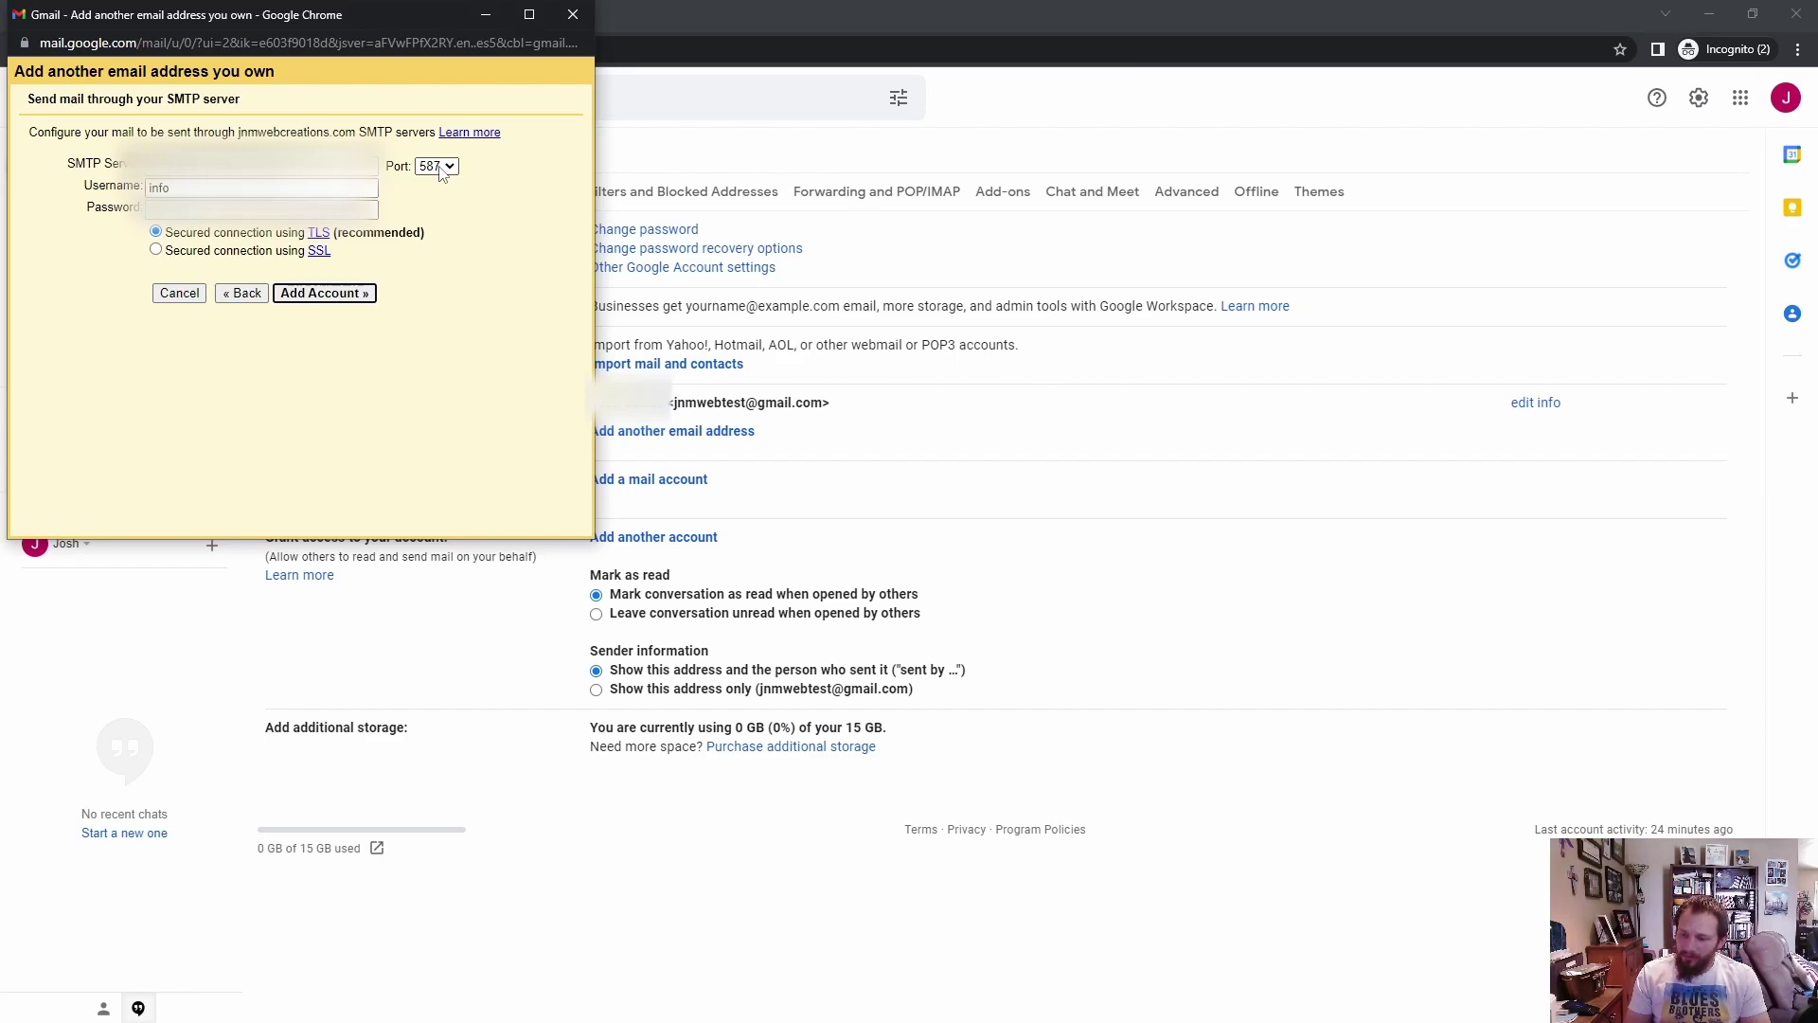
# Step: Set the SMTP port to 465 and retype the username as a full .com address
pyautogui.click(441, 171)
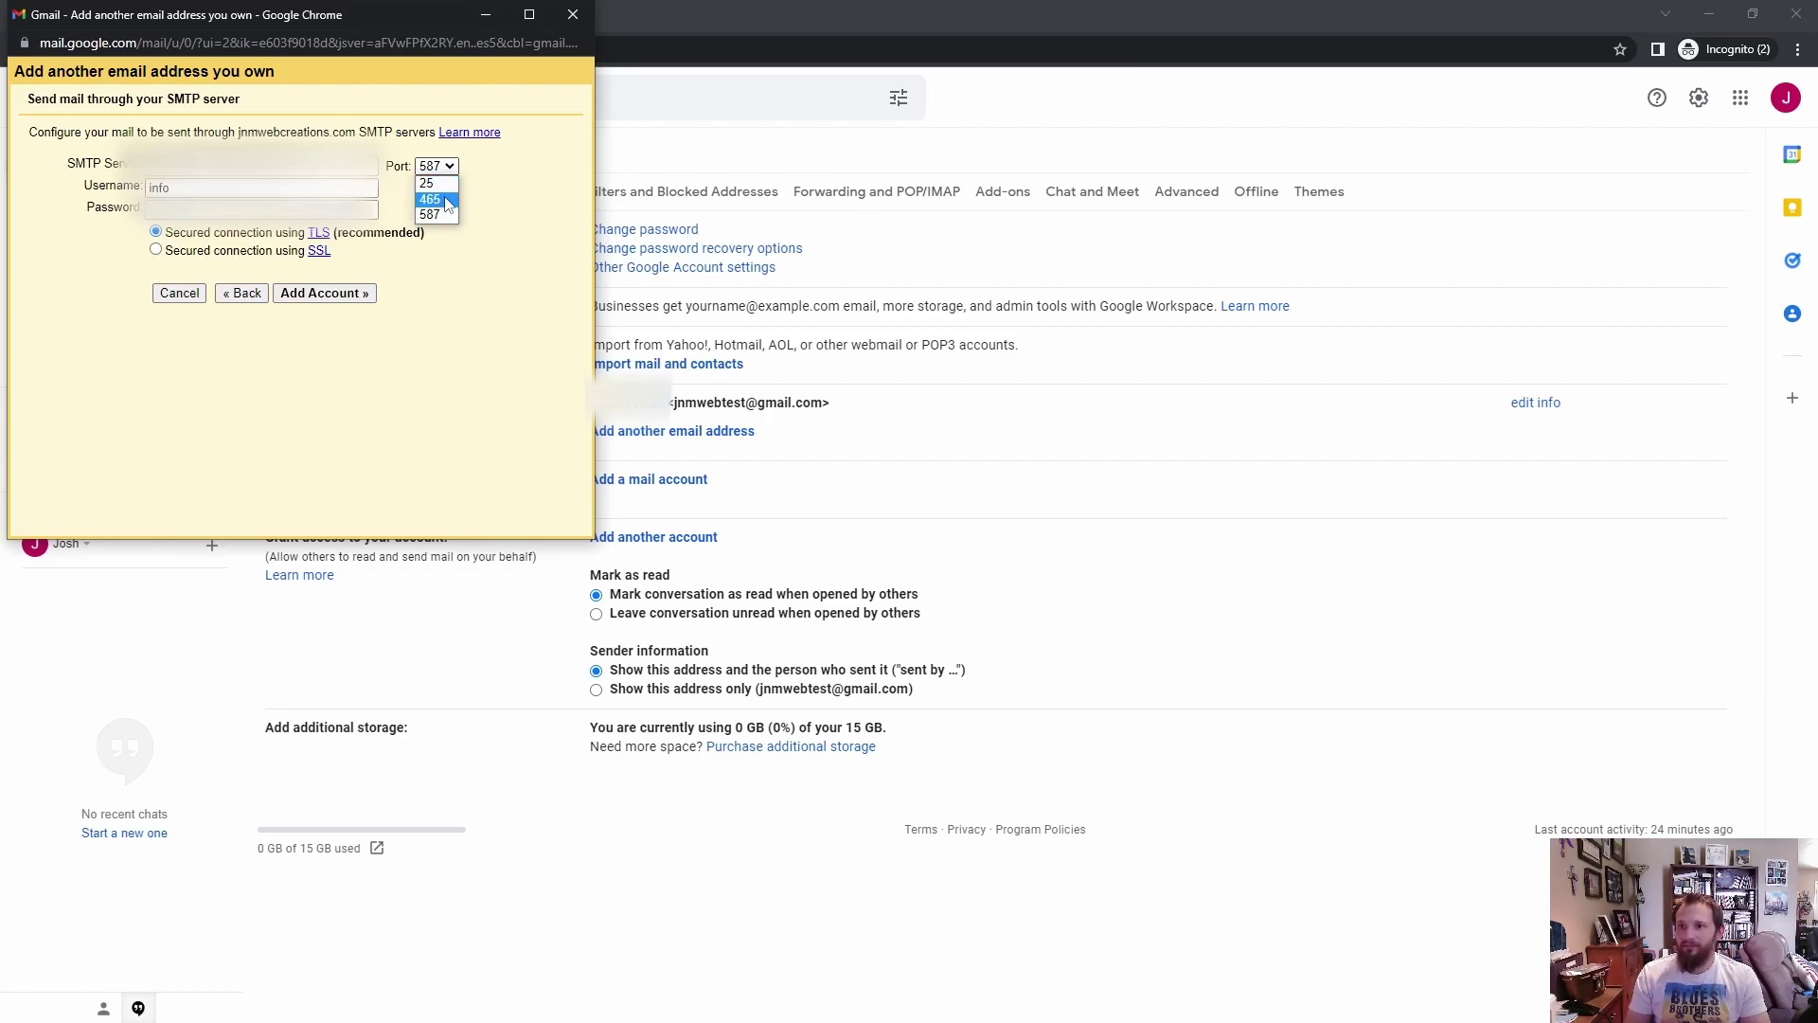
pyautogui.click(447, 200)
pyautogui.moveTo(202, 188); pyautogui.dragTo(128, 182)
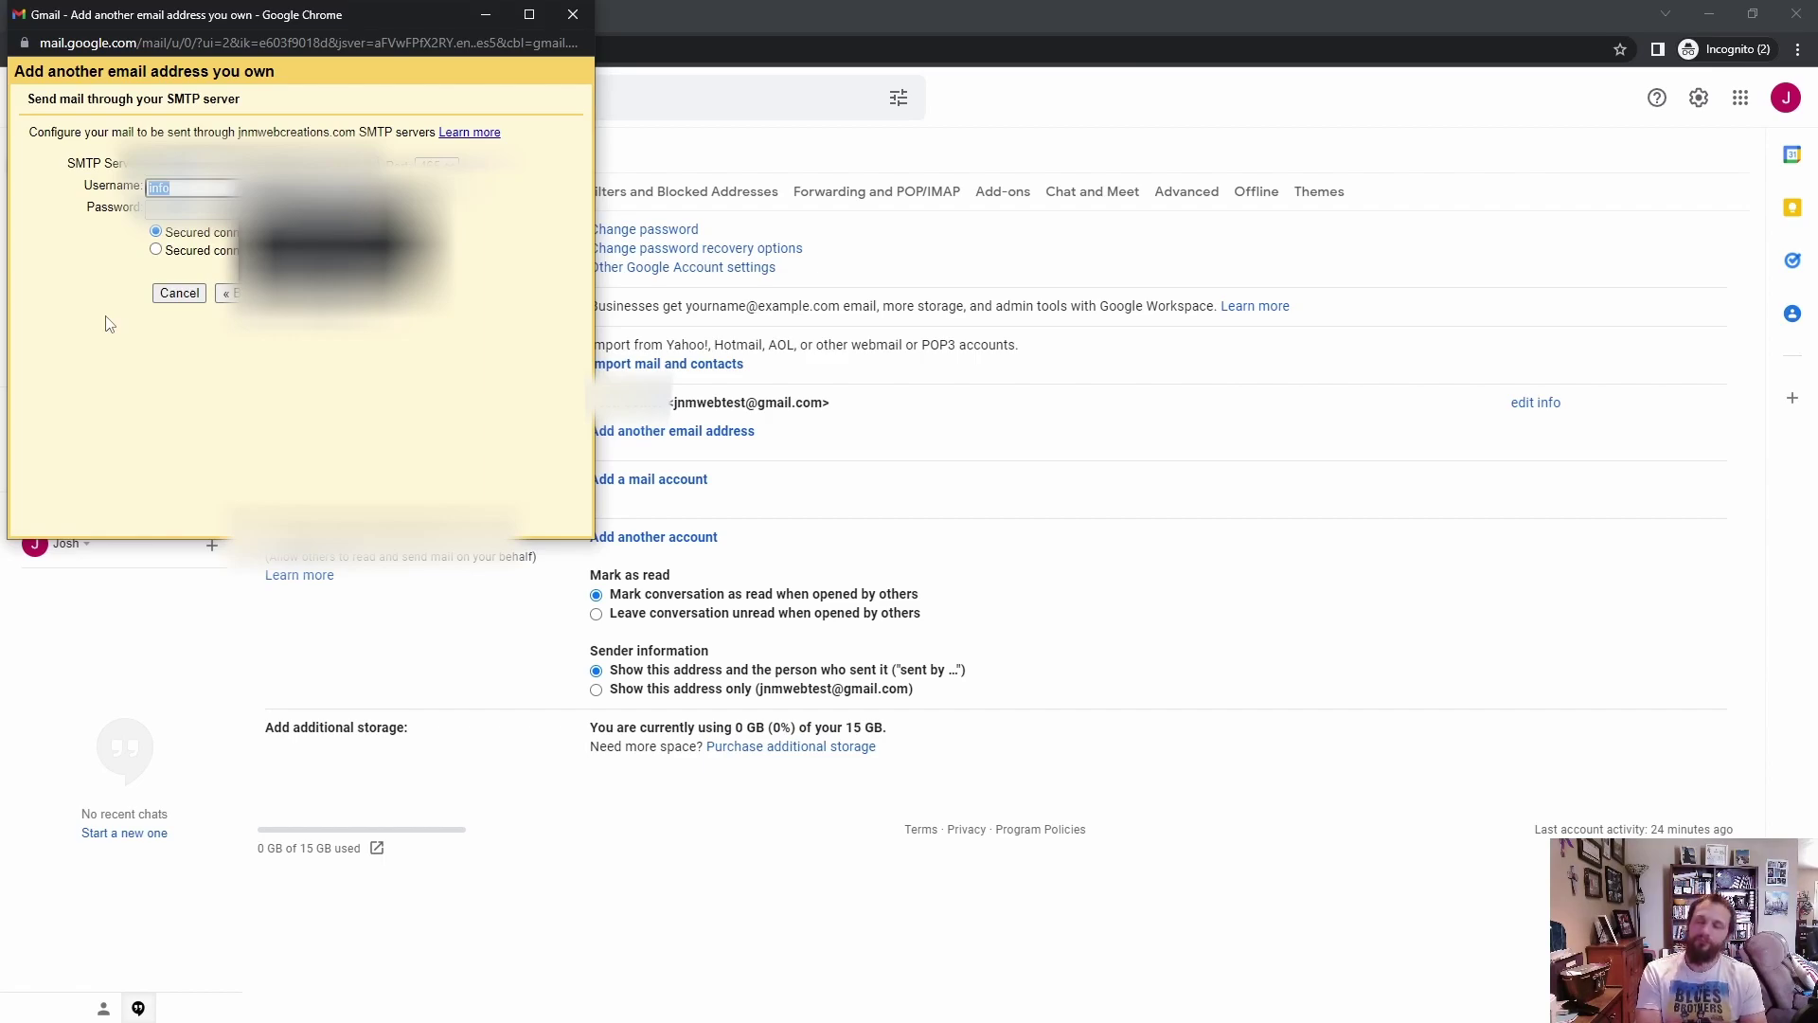
pyautogui.write('in')
pyautogui.press('BackSpace')
pyautogui.press('BackSpace')
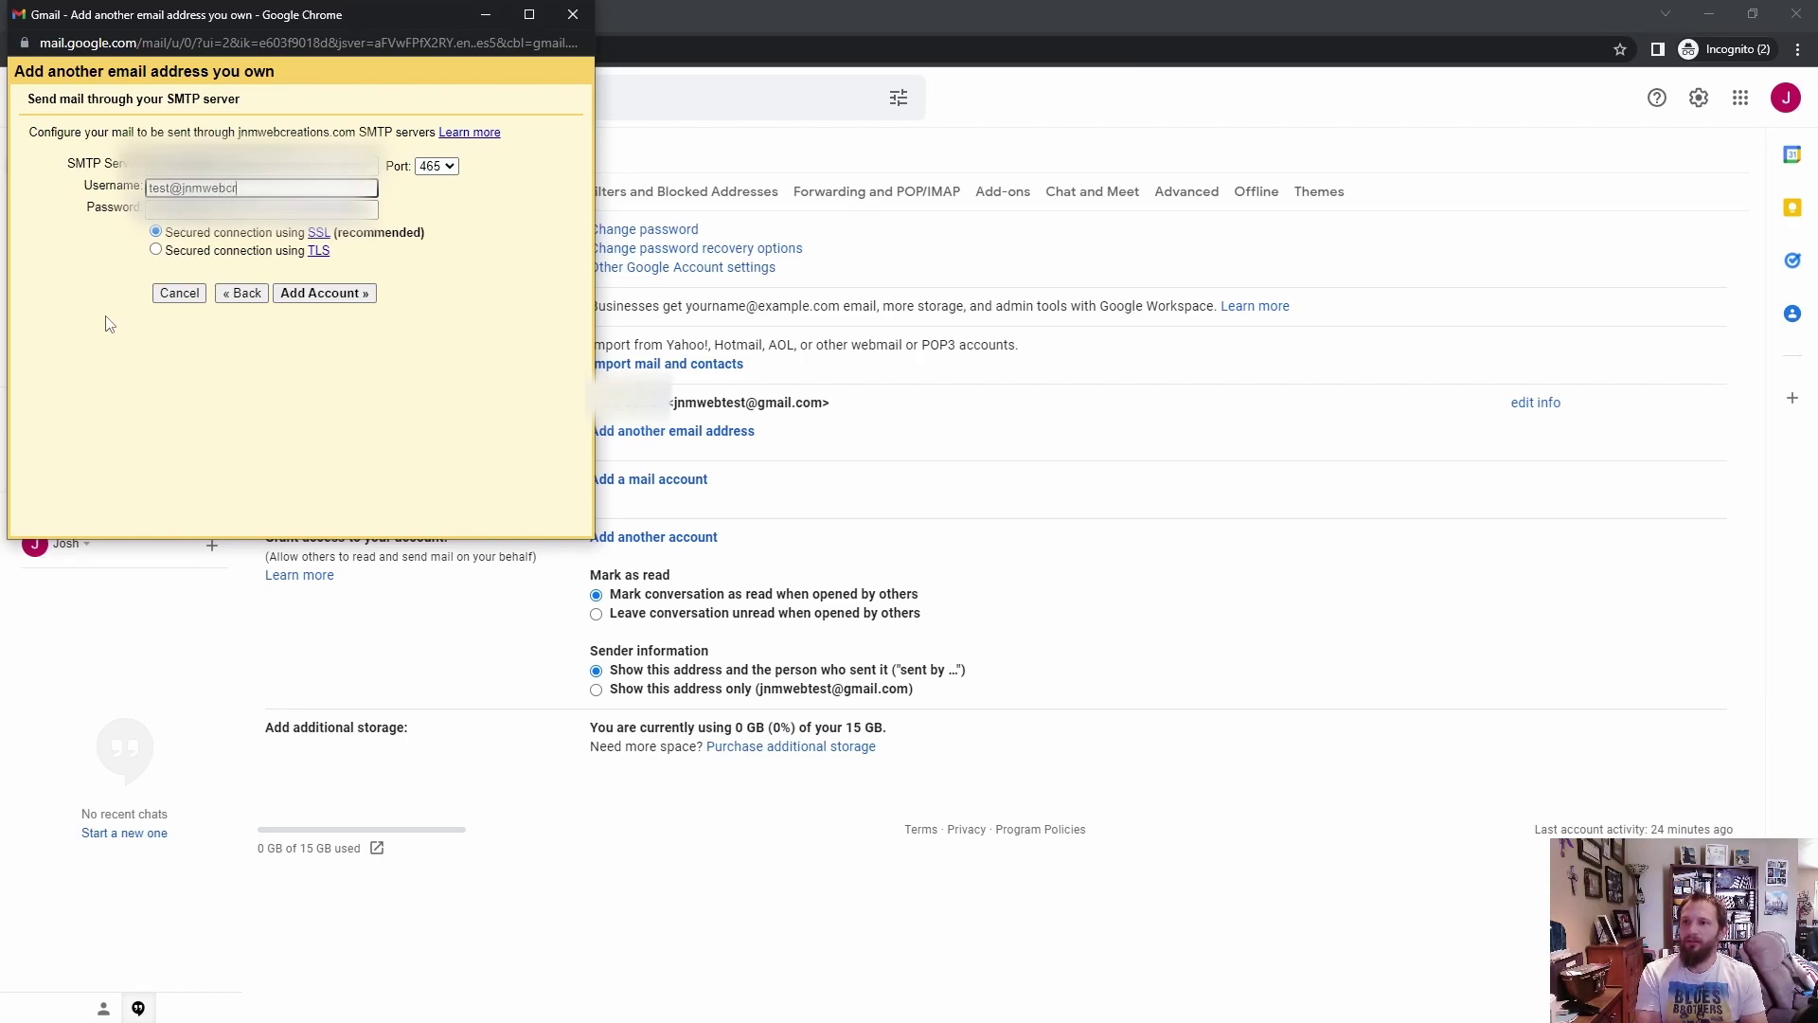
pyautogui.write('.com')
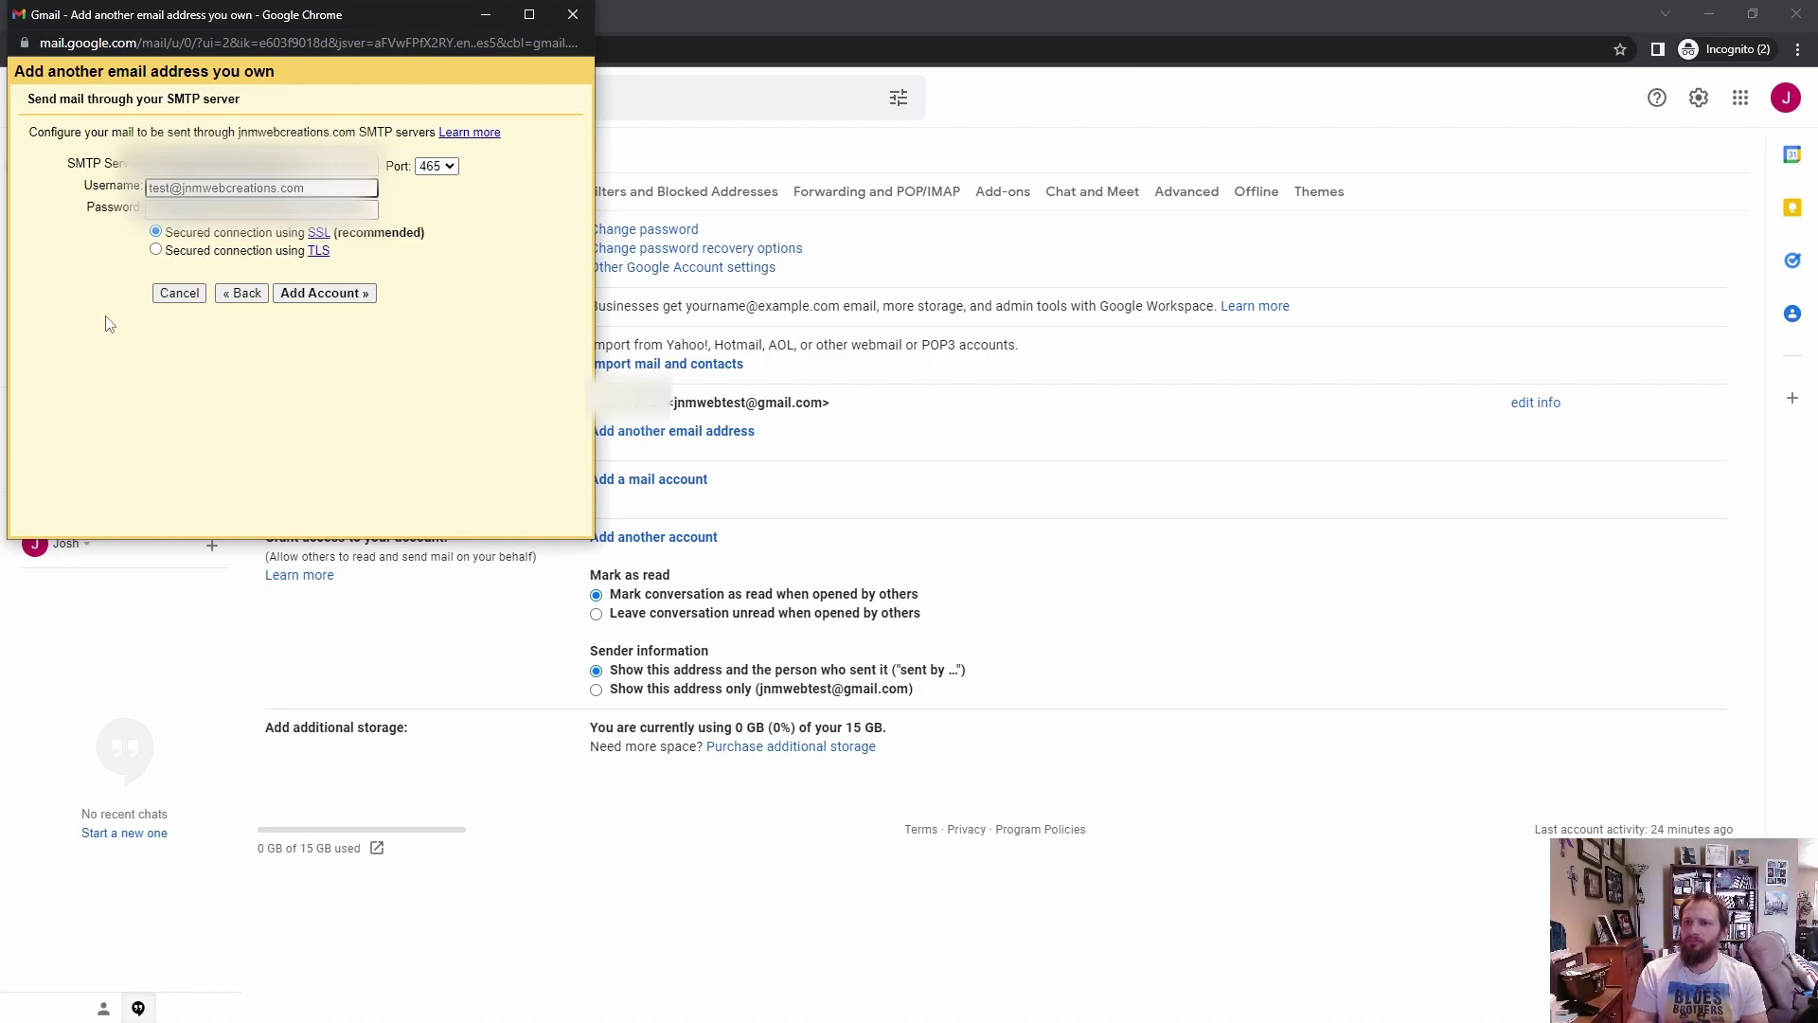
# Step: Go back and change the send-as address from info to the test mailbox
pyautogui.click(244, 292)
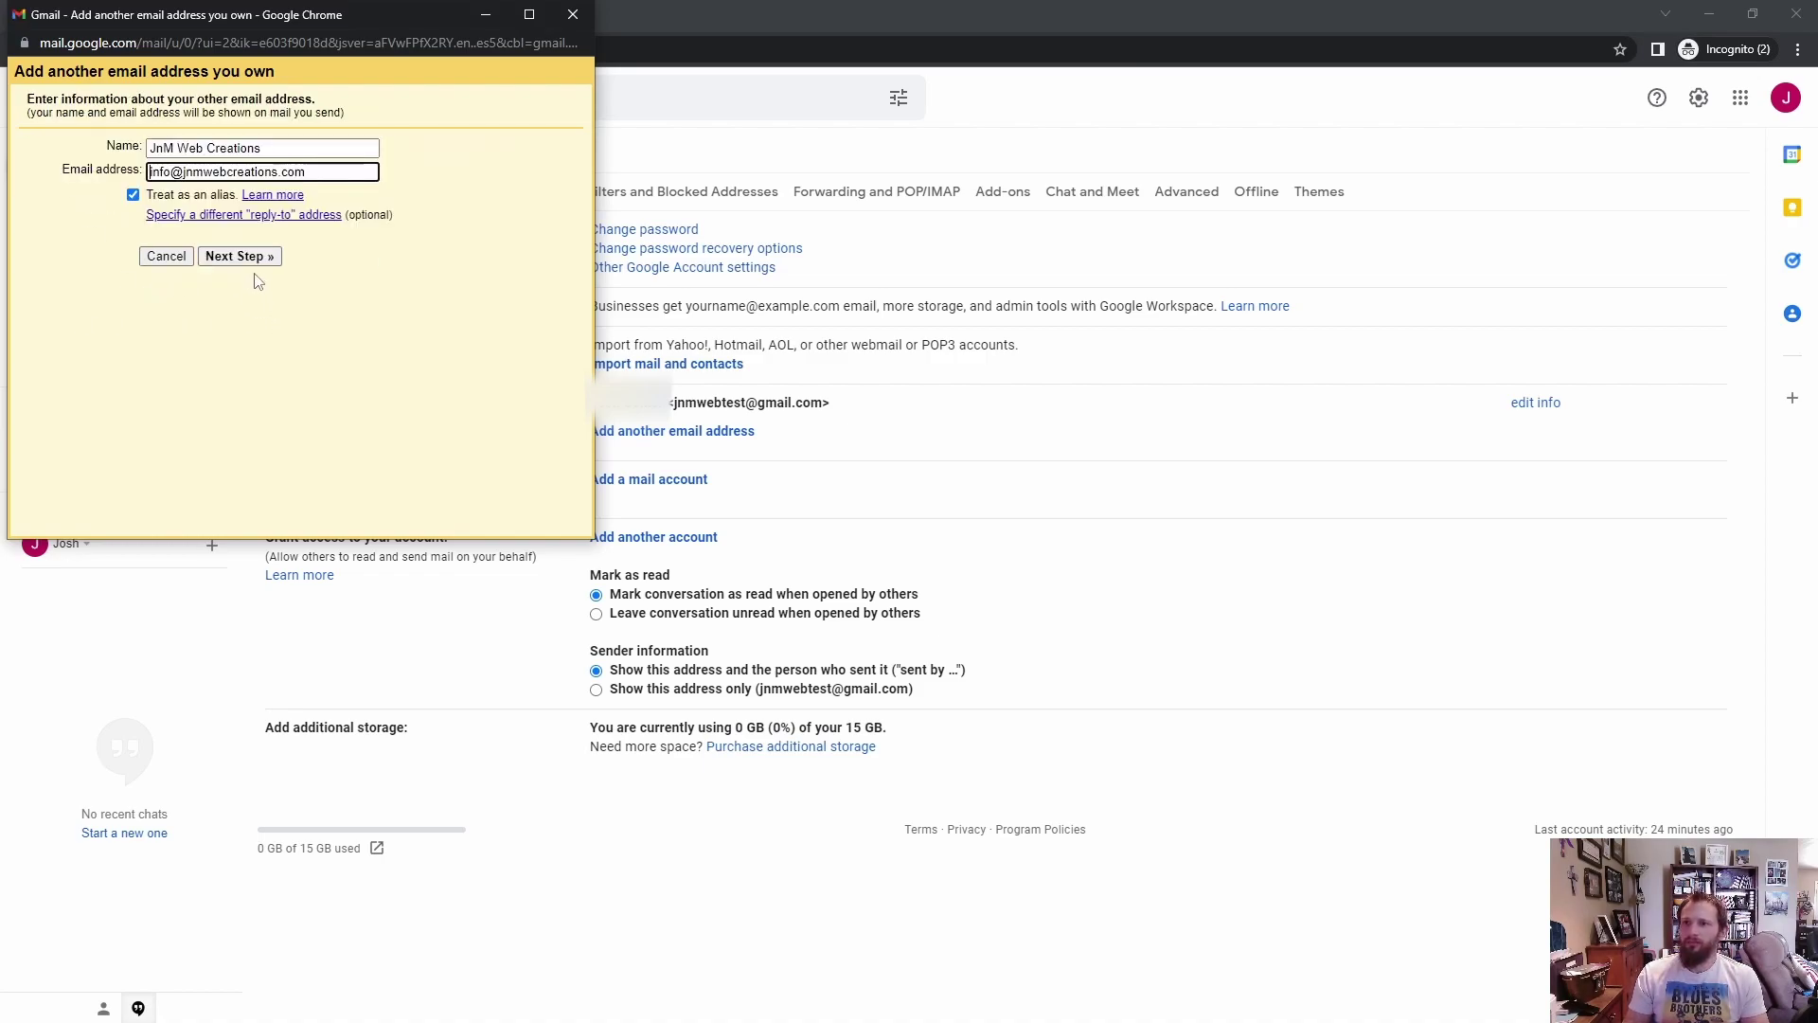
pyautogui.doubleClick(173, 171)
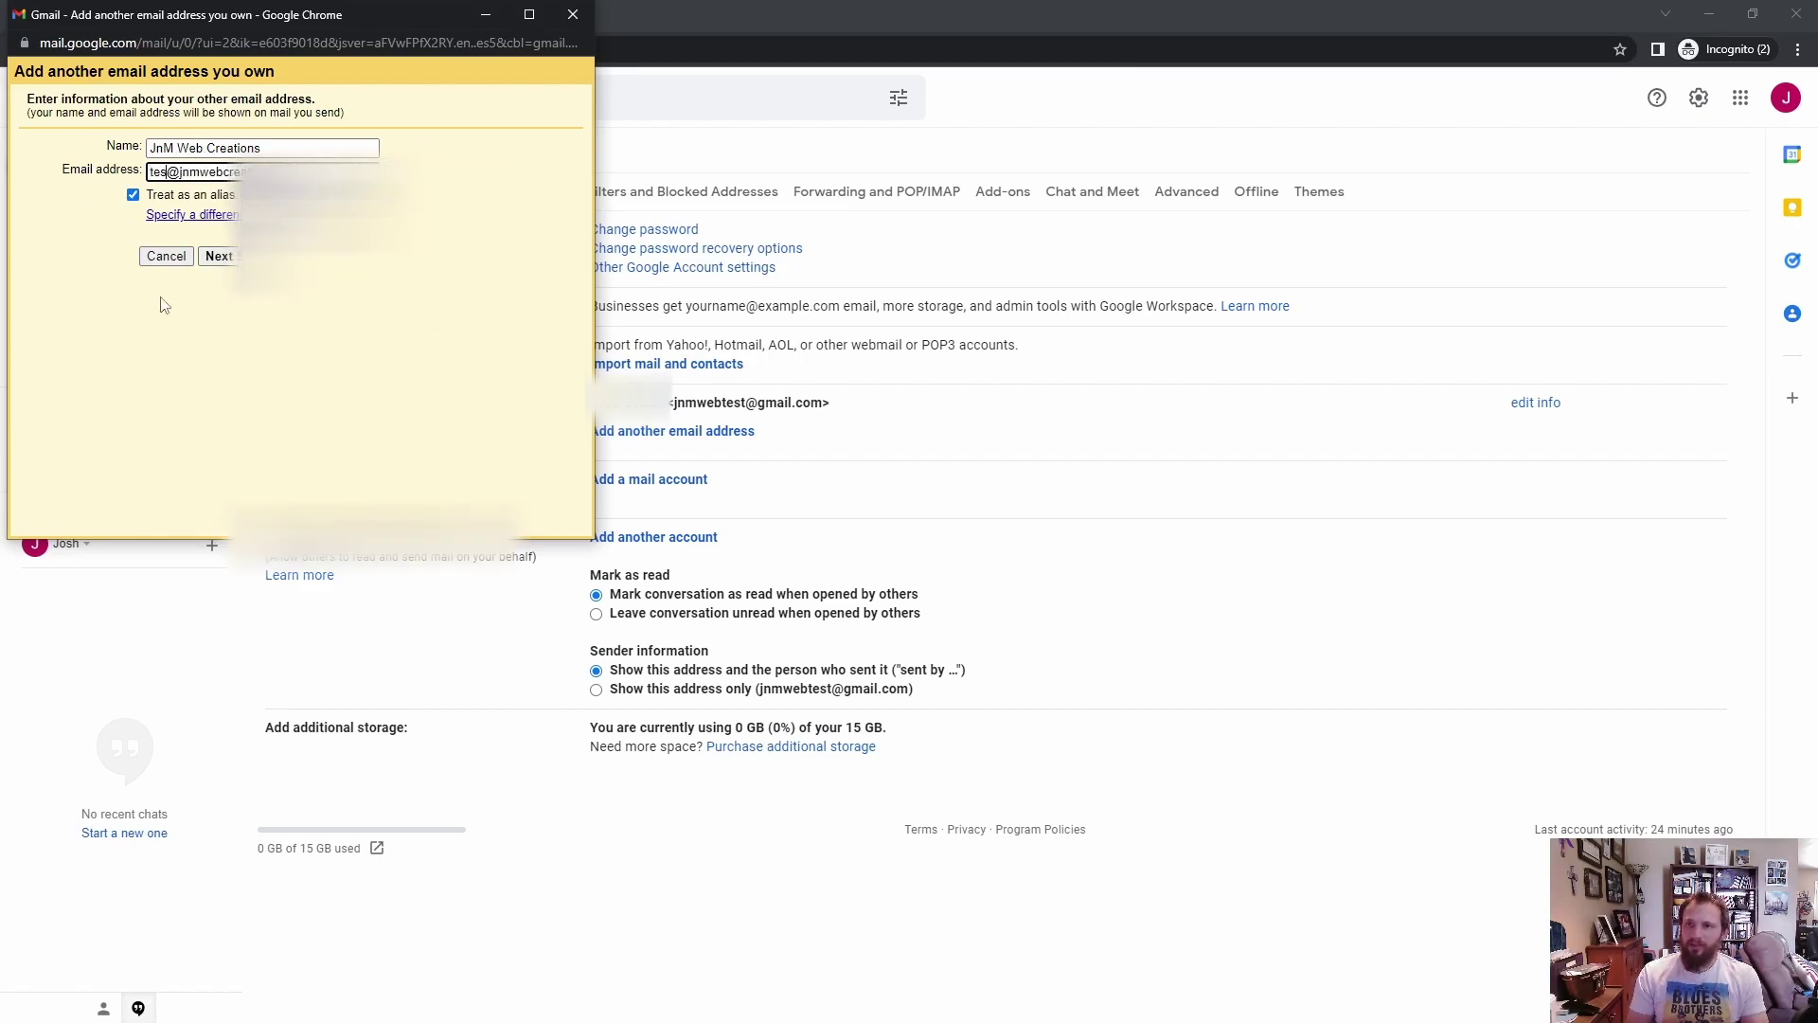
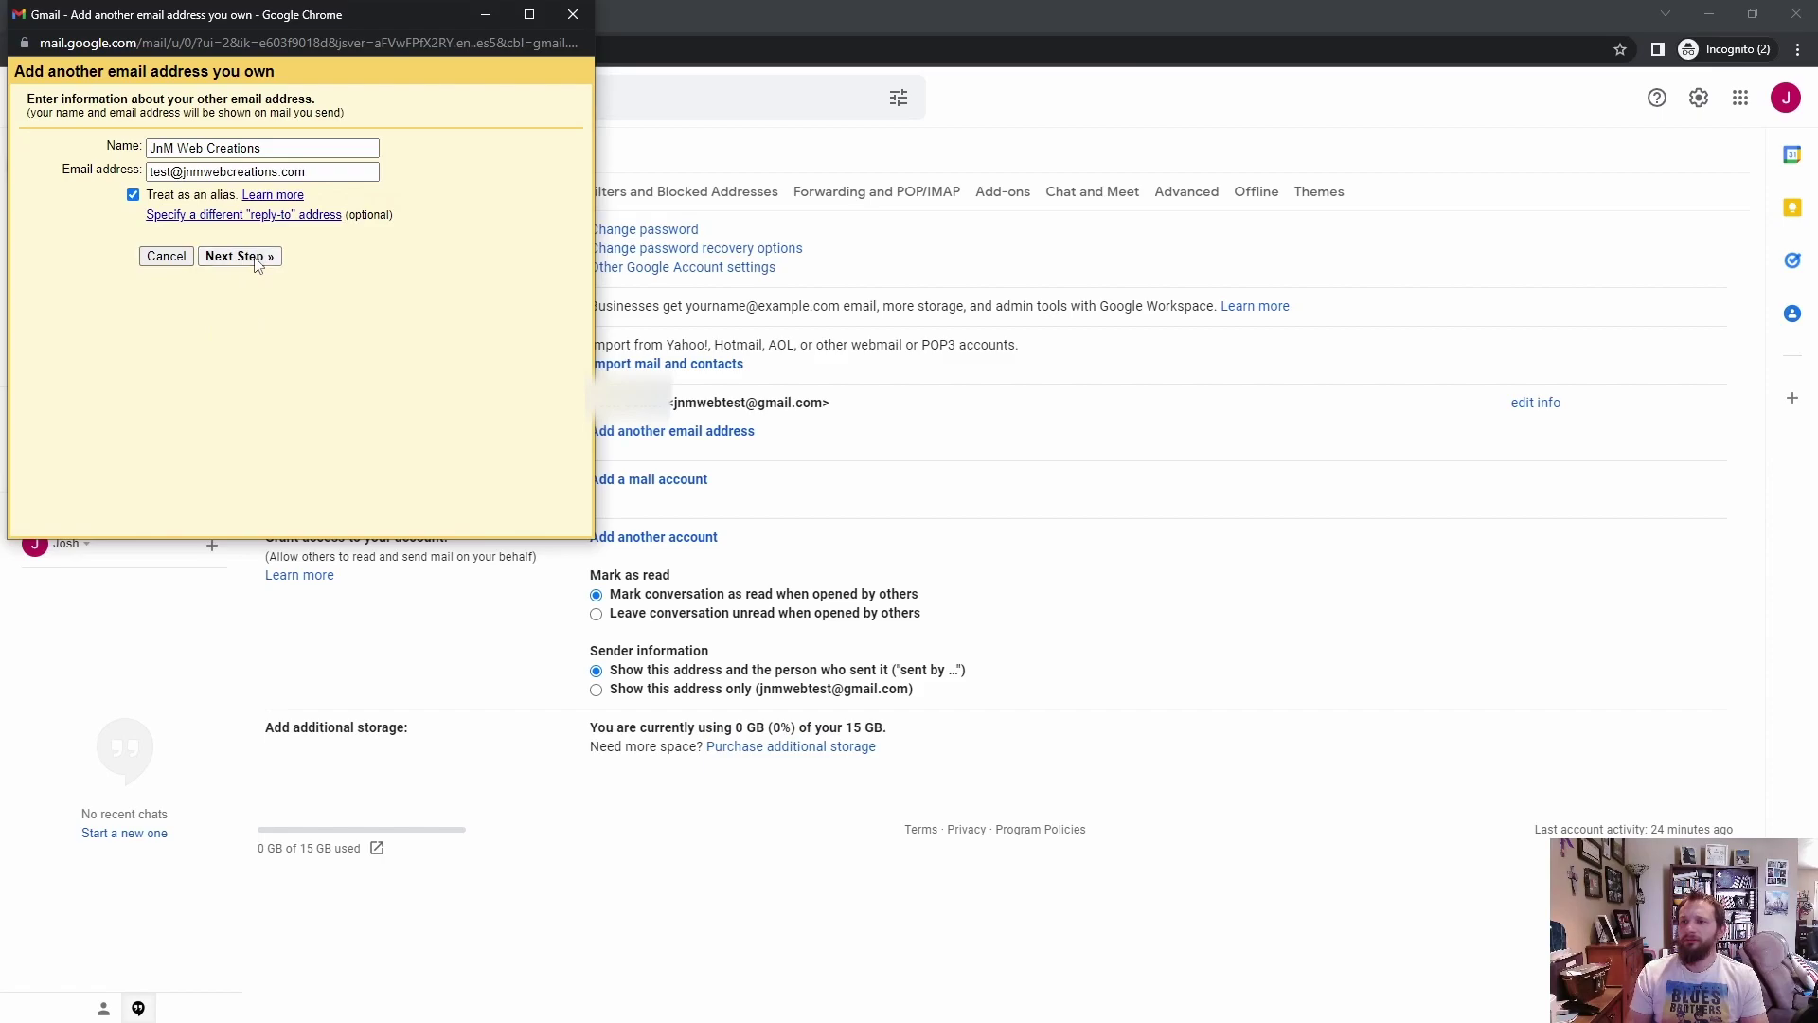
pyautogui.click(239, 256)
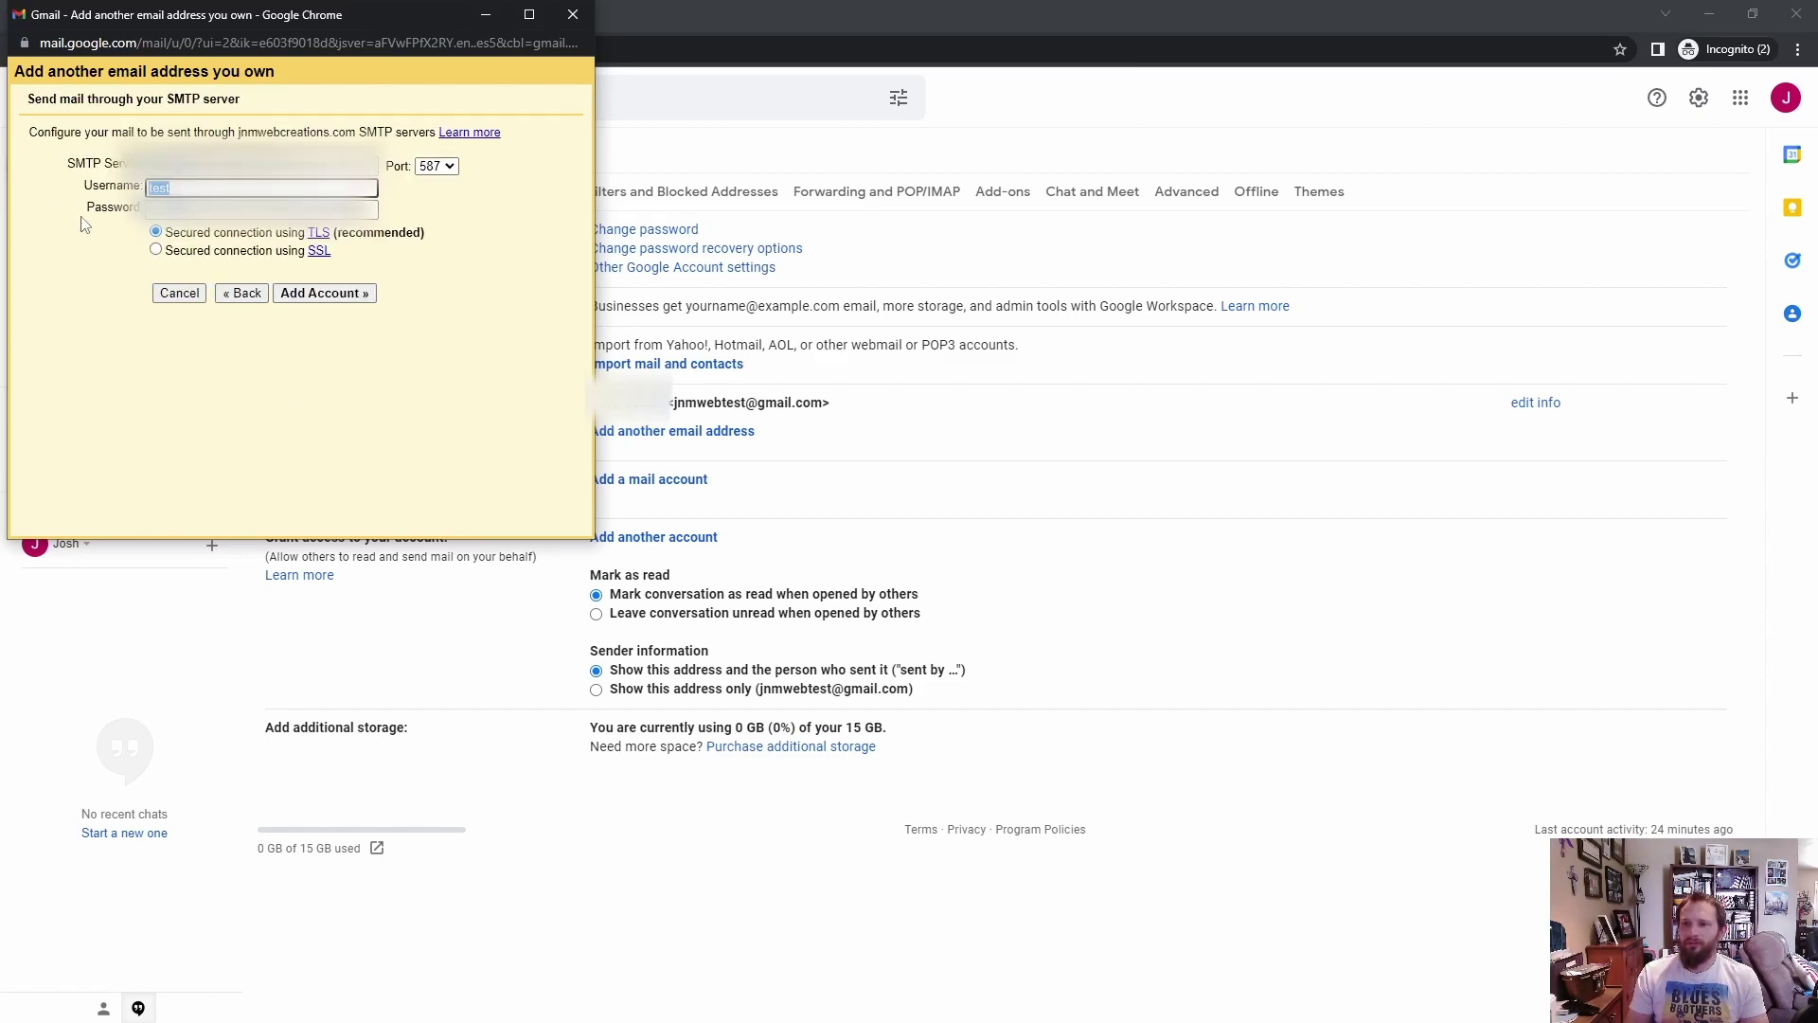
# Step: Paste the full address as username, enter the password, choose port 465 SSL, and add the account
pyautogui.hotkey('ctrl', 'v')
pyautogui.click(246, 217)
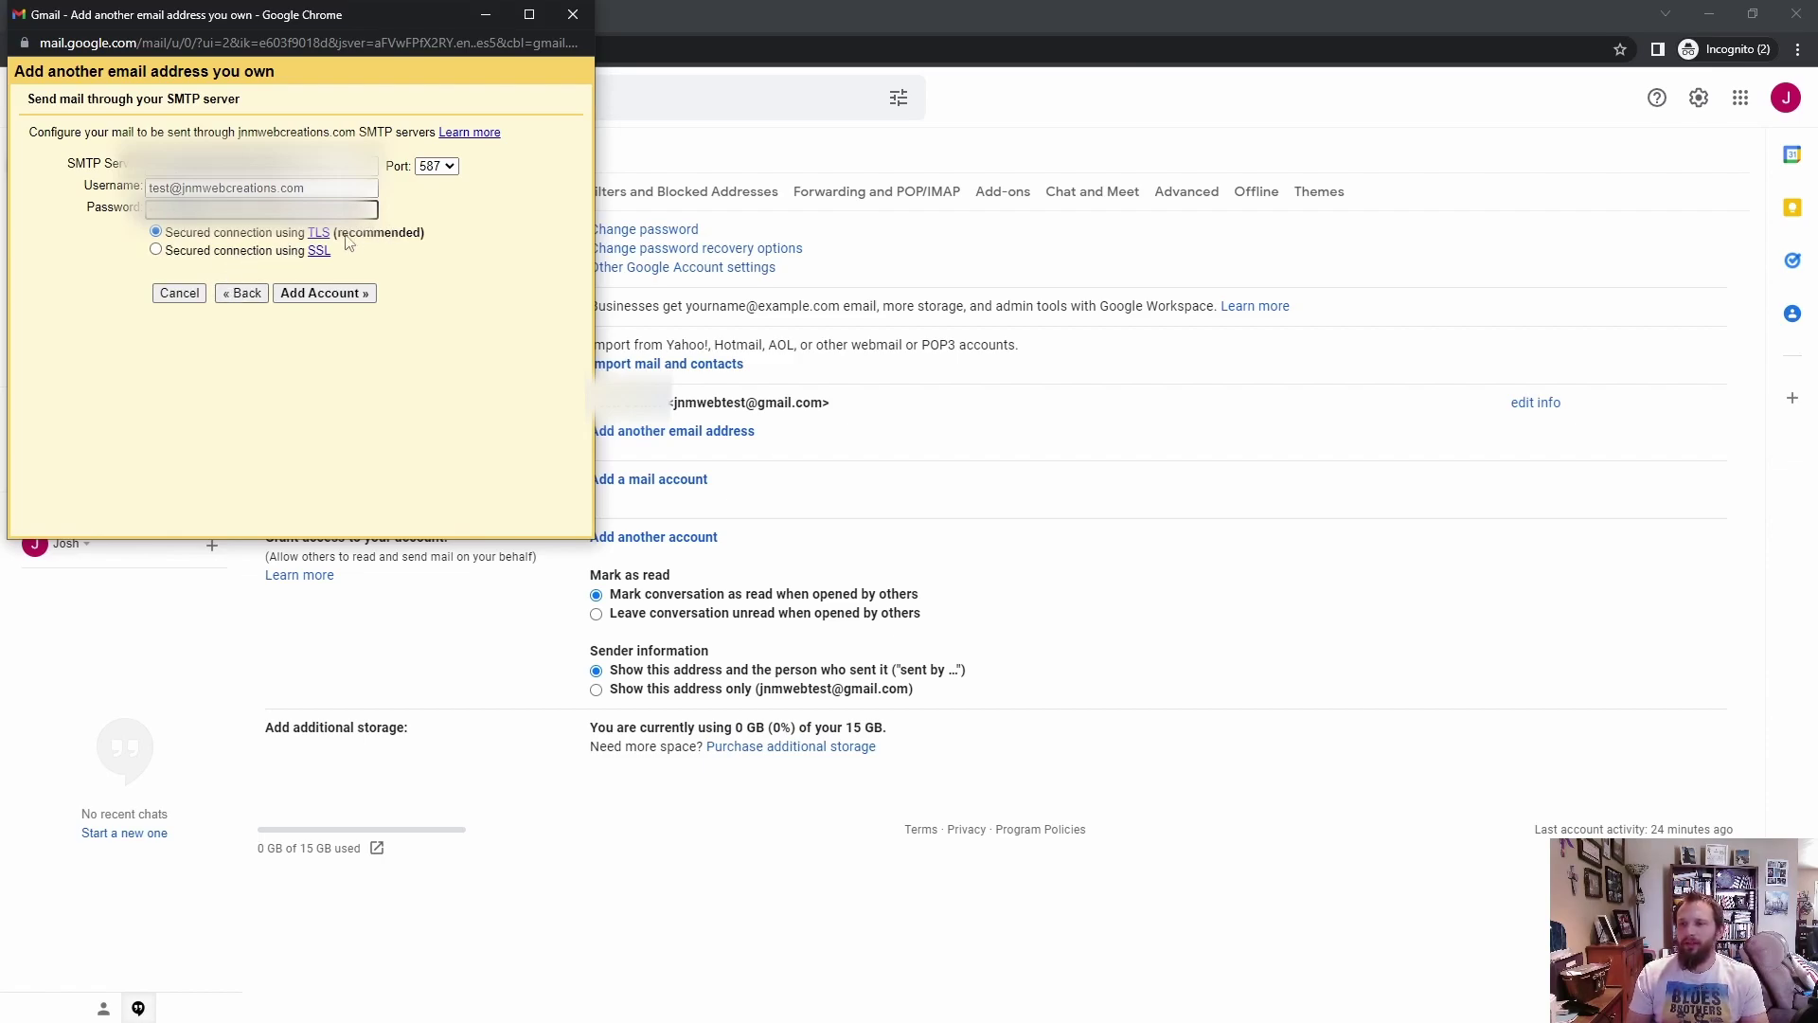
pyautogui.click(439, 168)
pyautogui.click(434, 199)
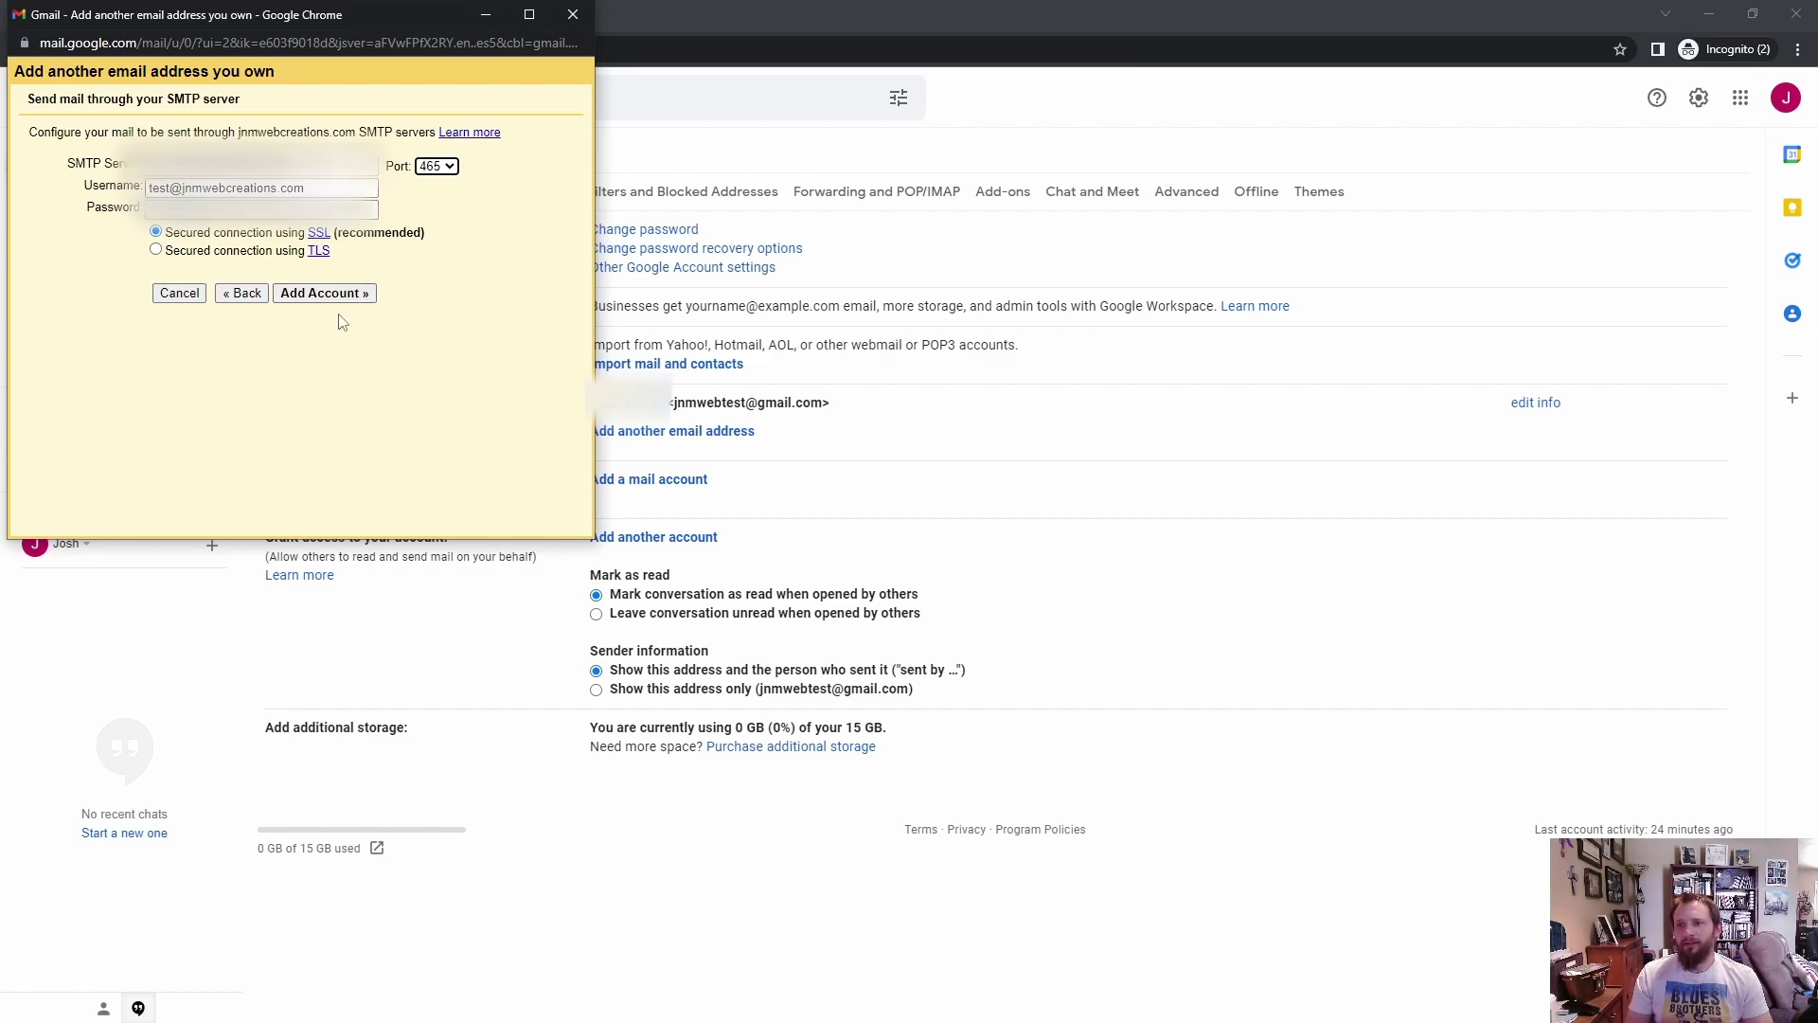
pyautogui.click(360, 293)
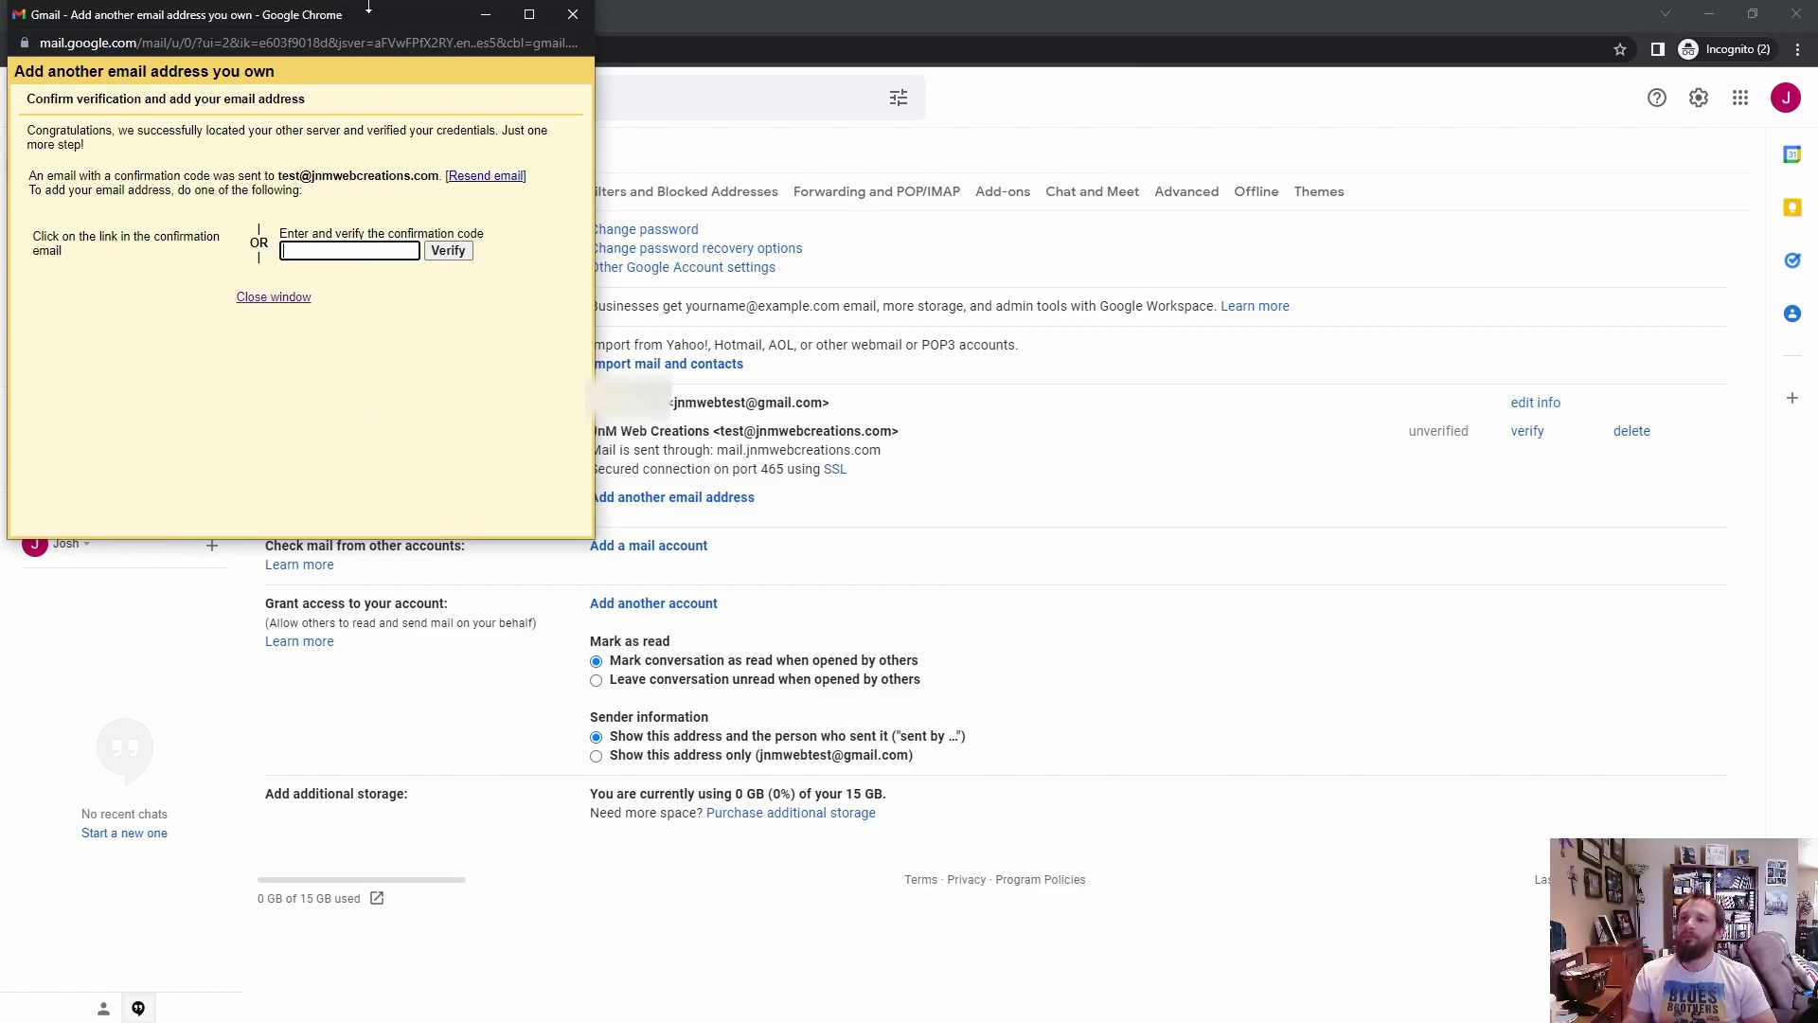
# Step: Open Roundcube webmail for the test account from cPanel Email Accounts
pyautogui.moveTo(372, 9); pyautogui.dragTo(399, 222)
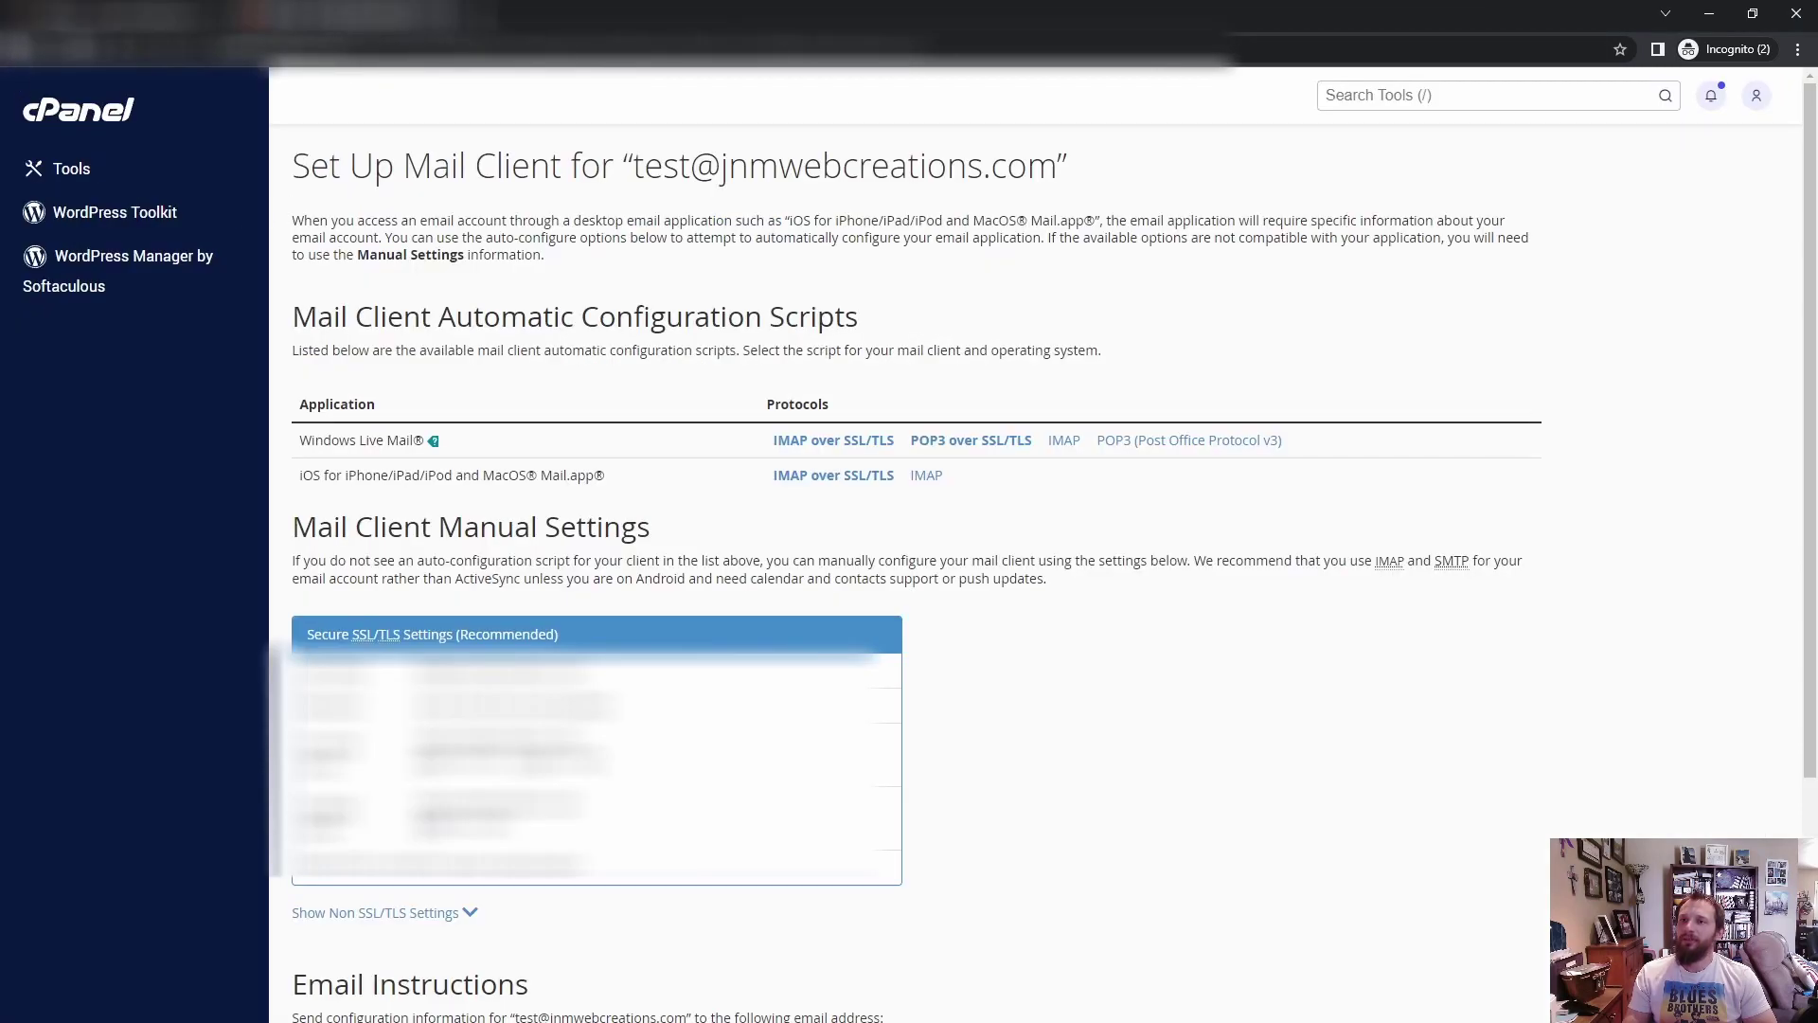
pyautogui.click(37, 49)
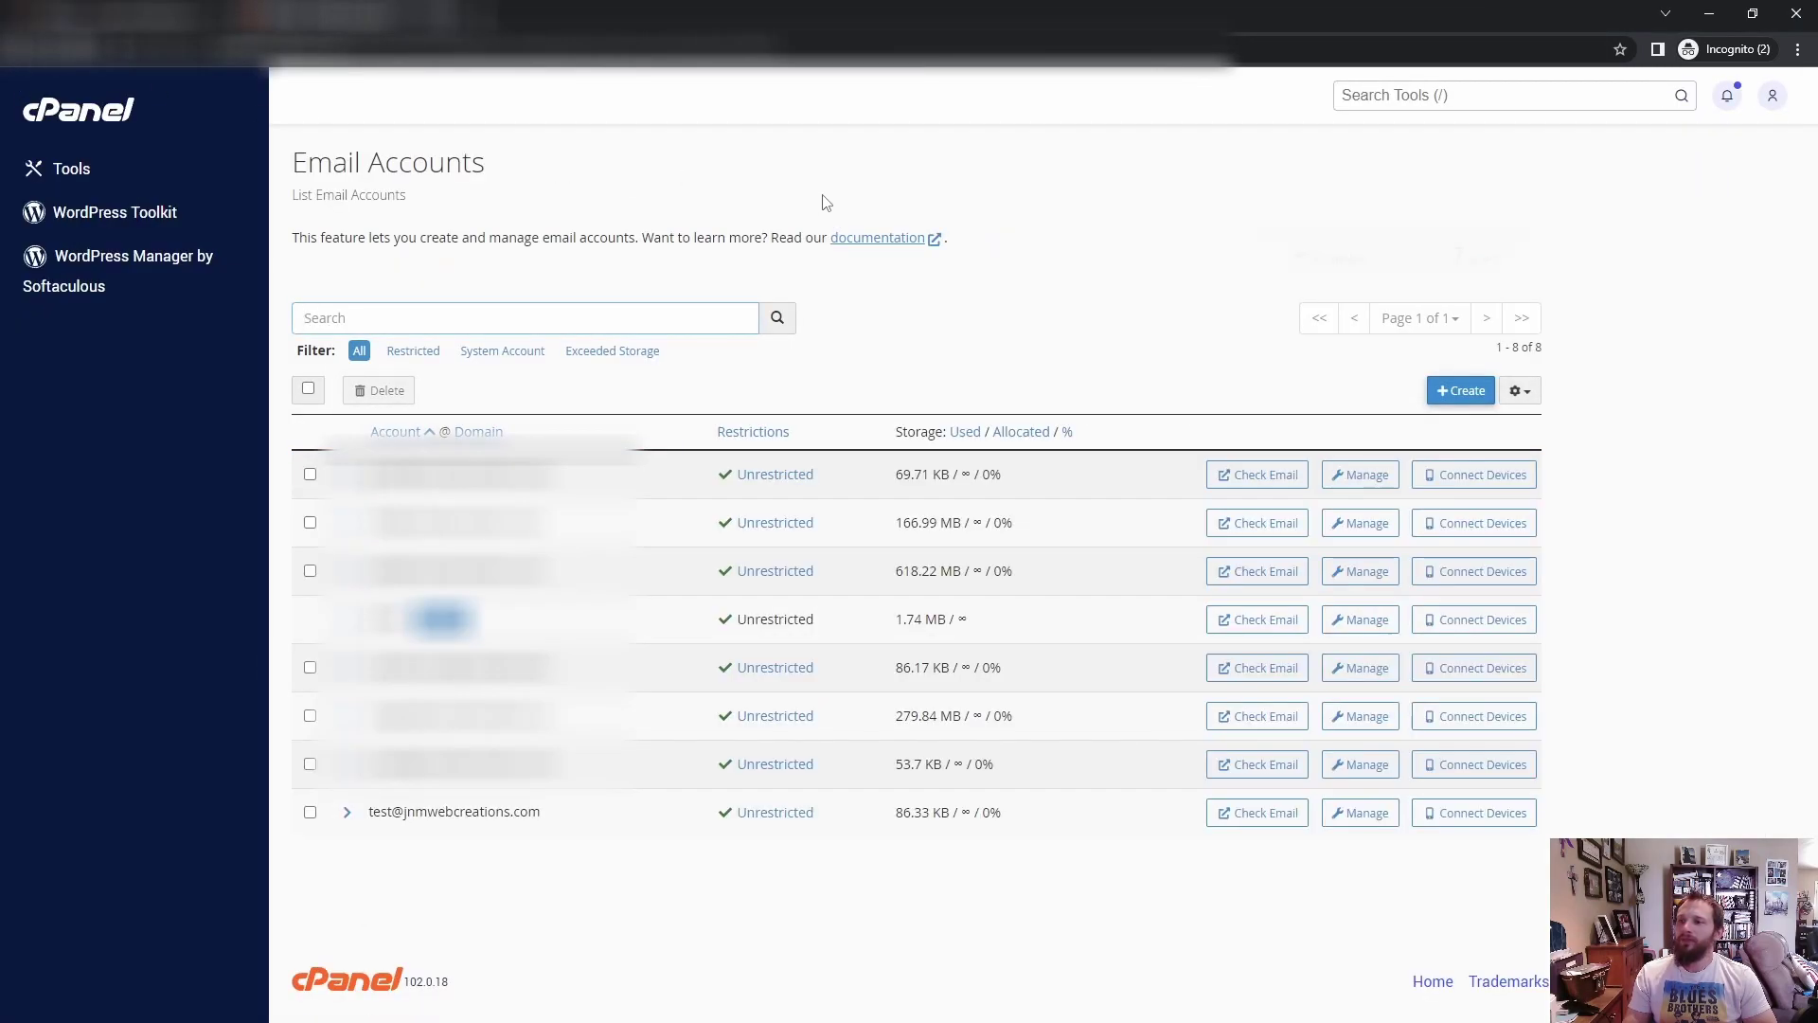
pyautogui.click(1243, 813)
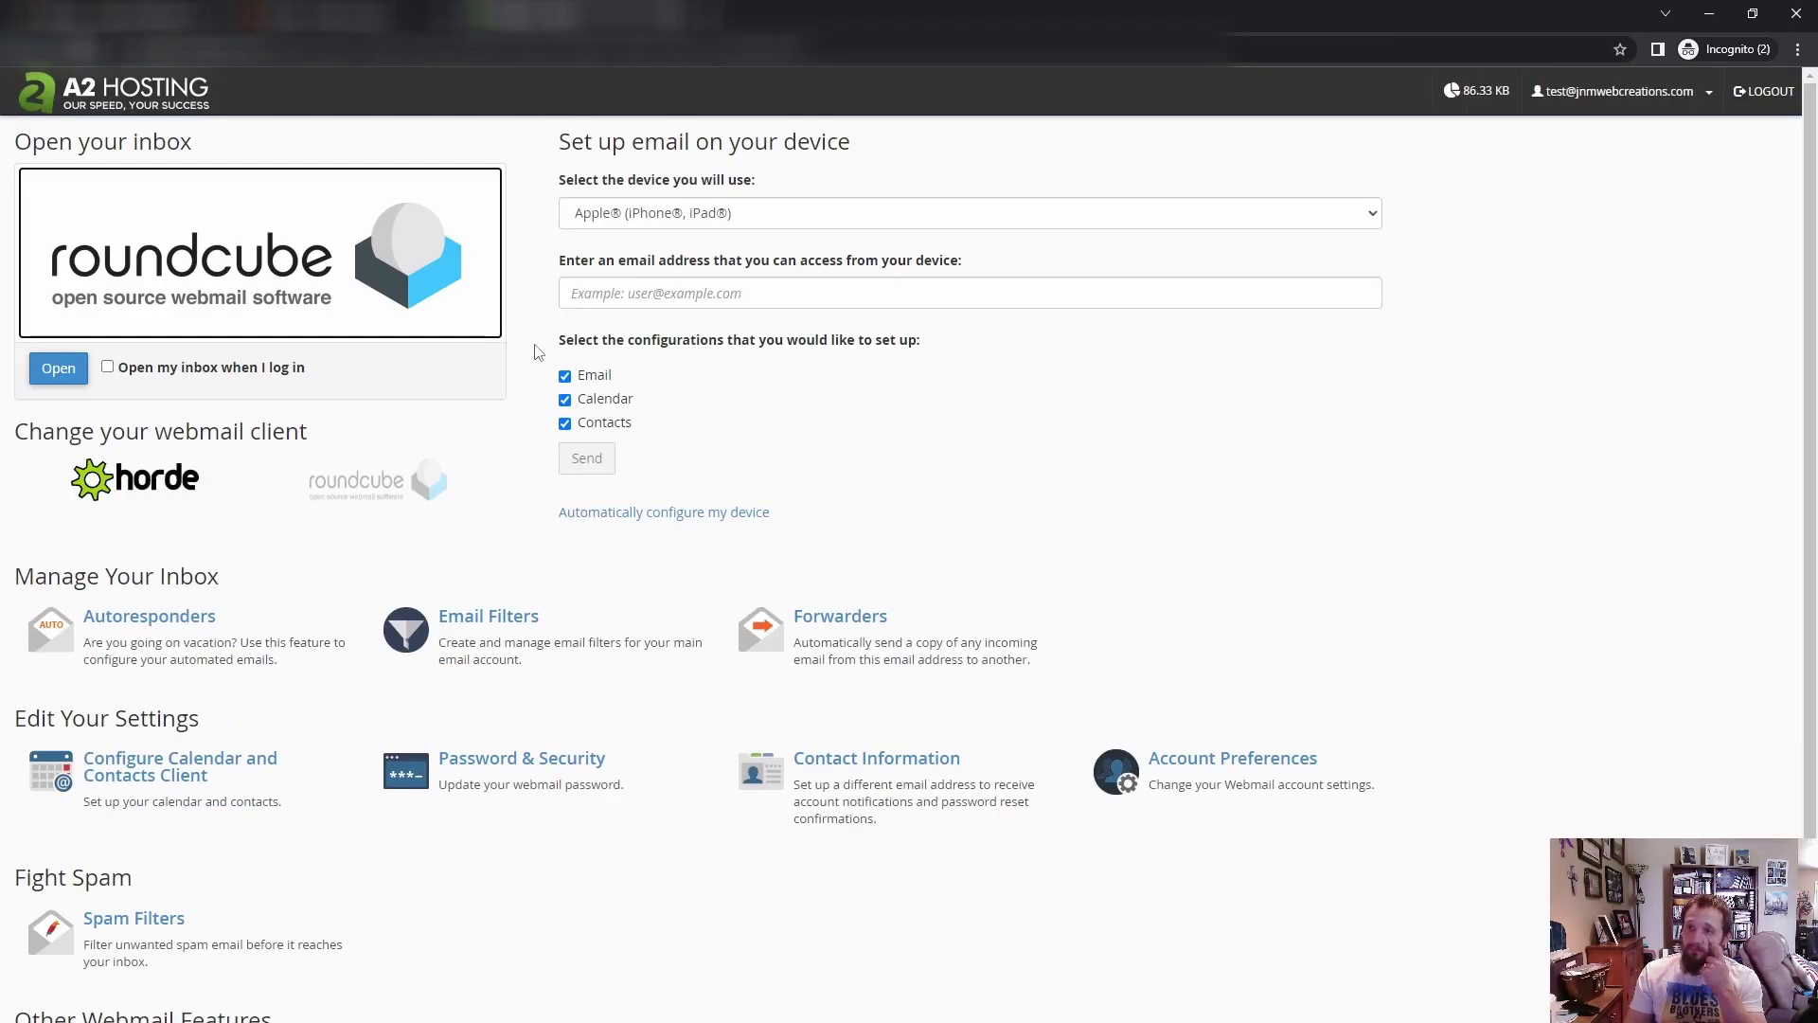
pyautogui.click(296, 243)
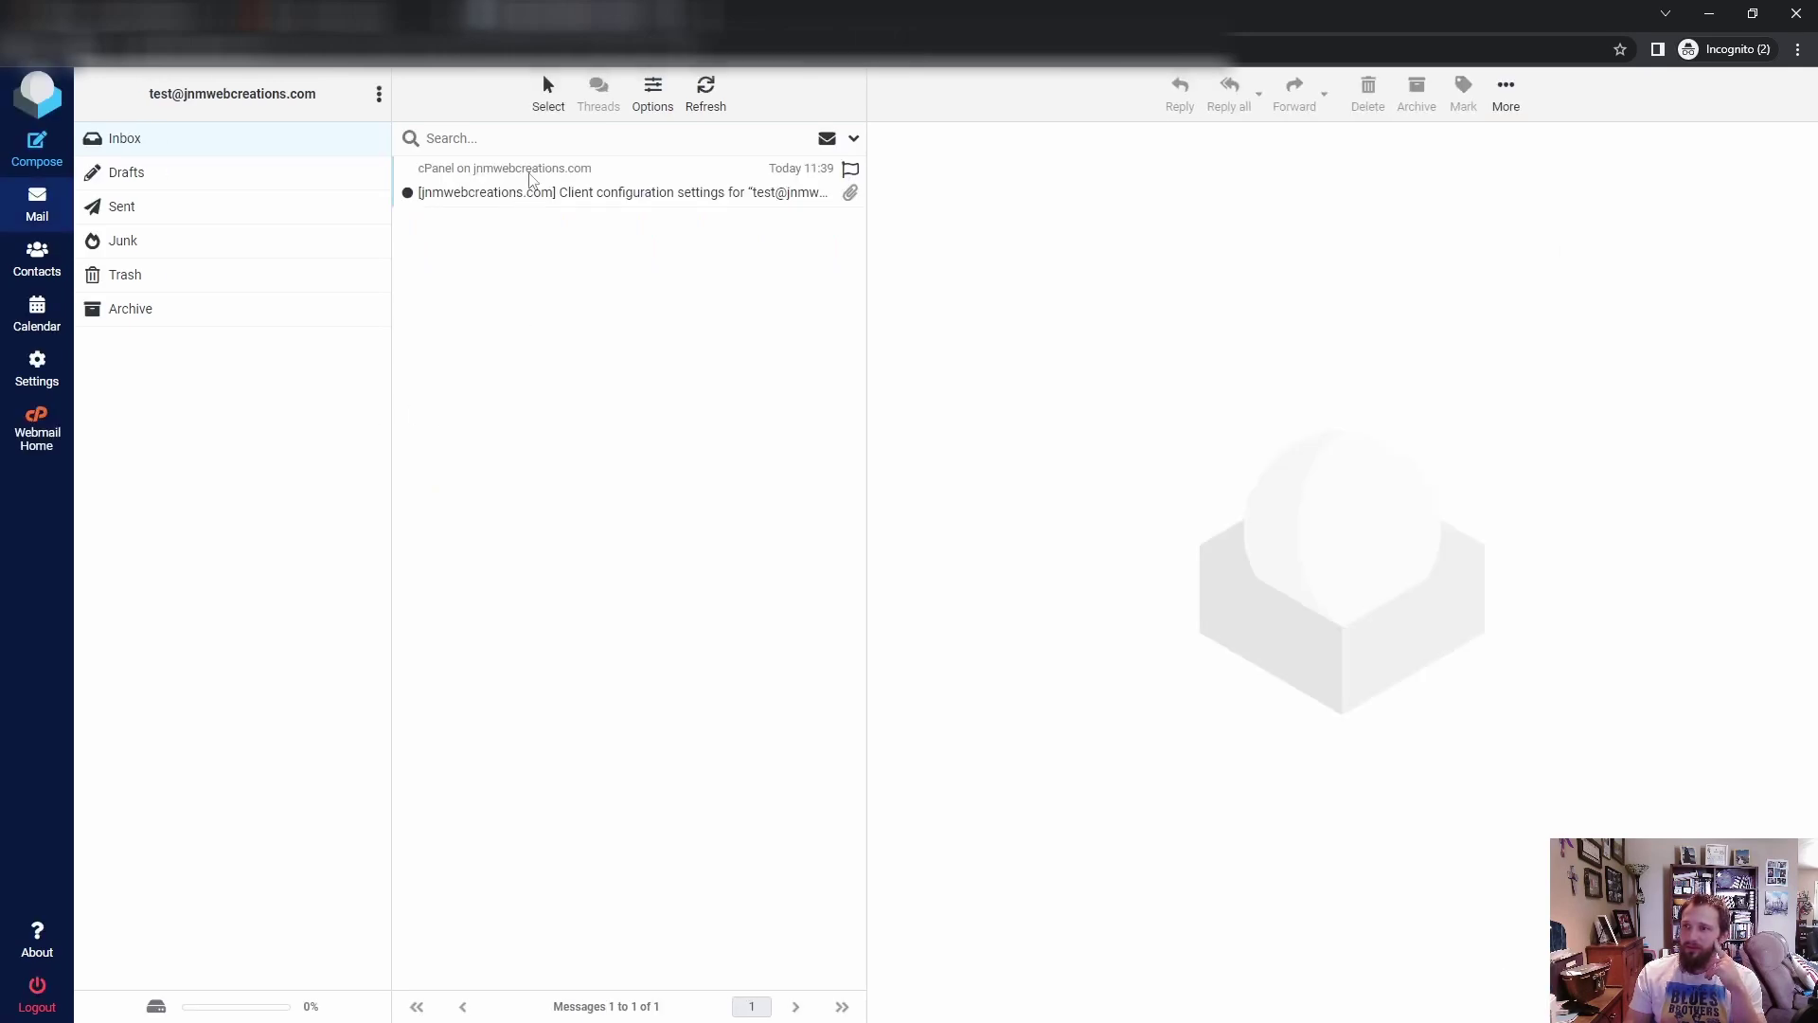
# Step: Refresh the inbox until Gmail's confirmation email arrives, then open it
pyautogui.click(734, 104)
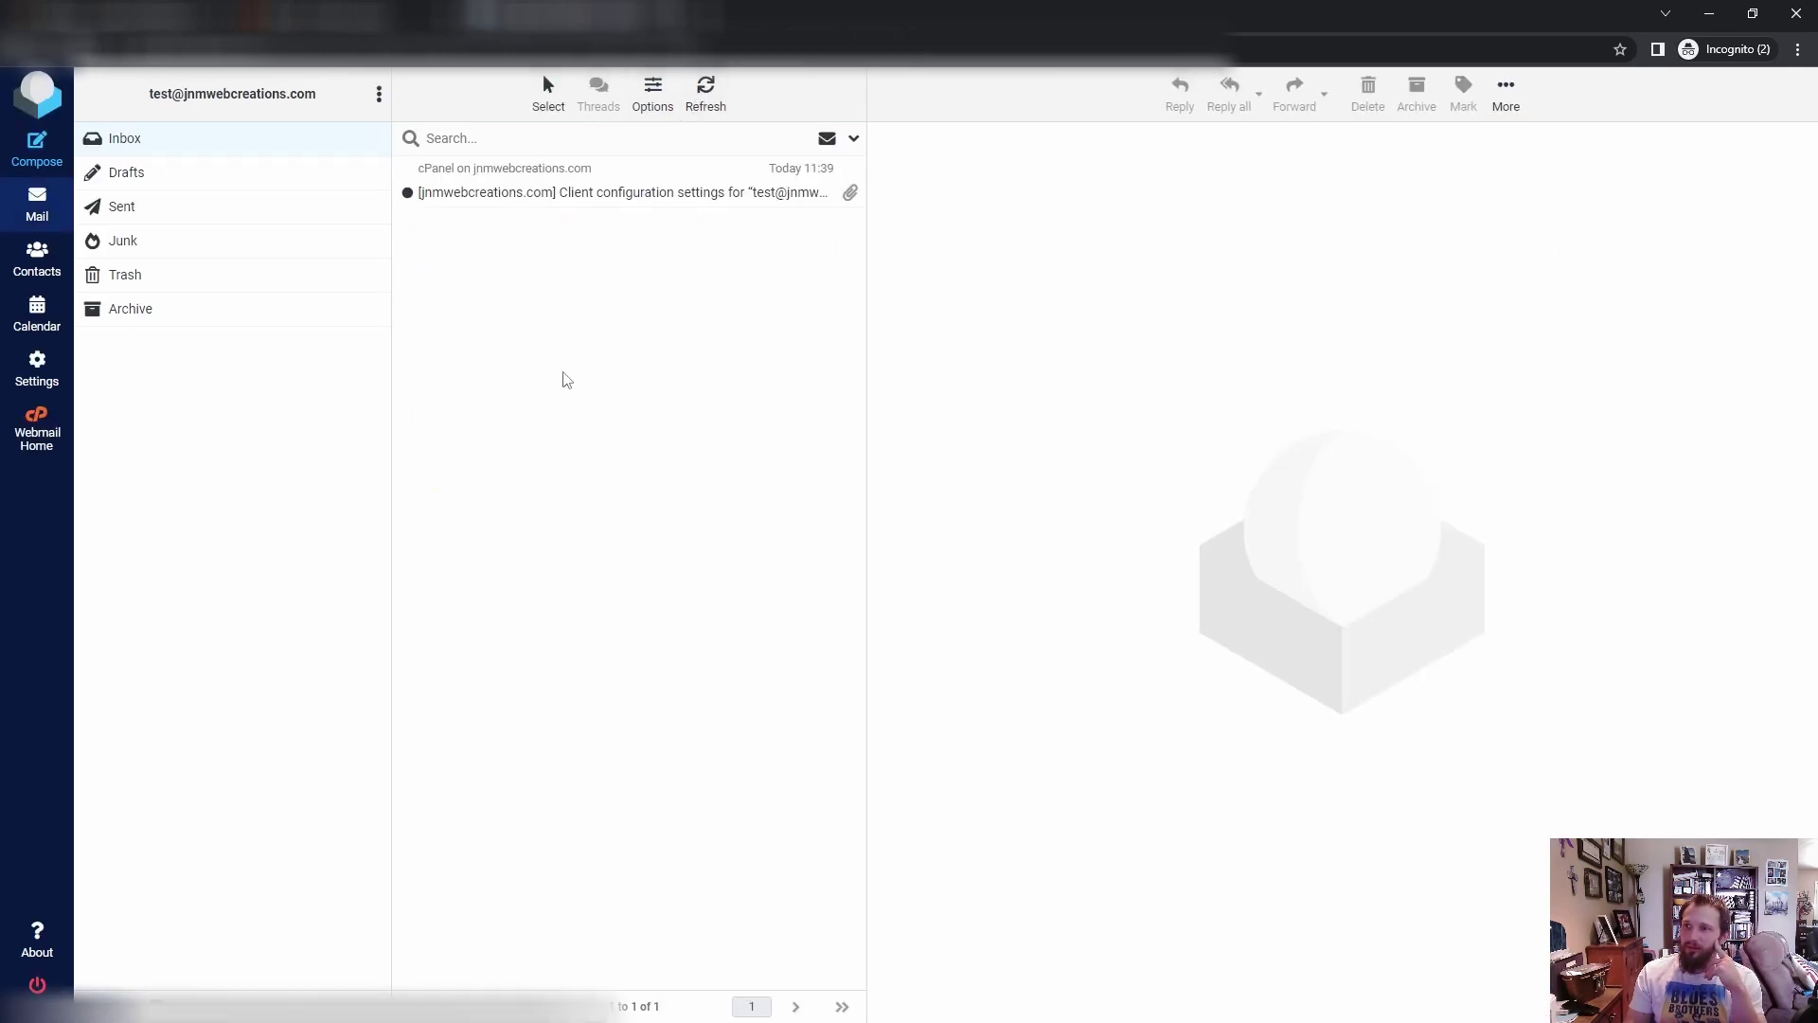
pyautogui.click(705, 90)
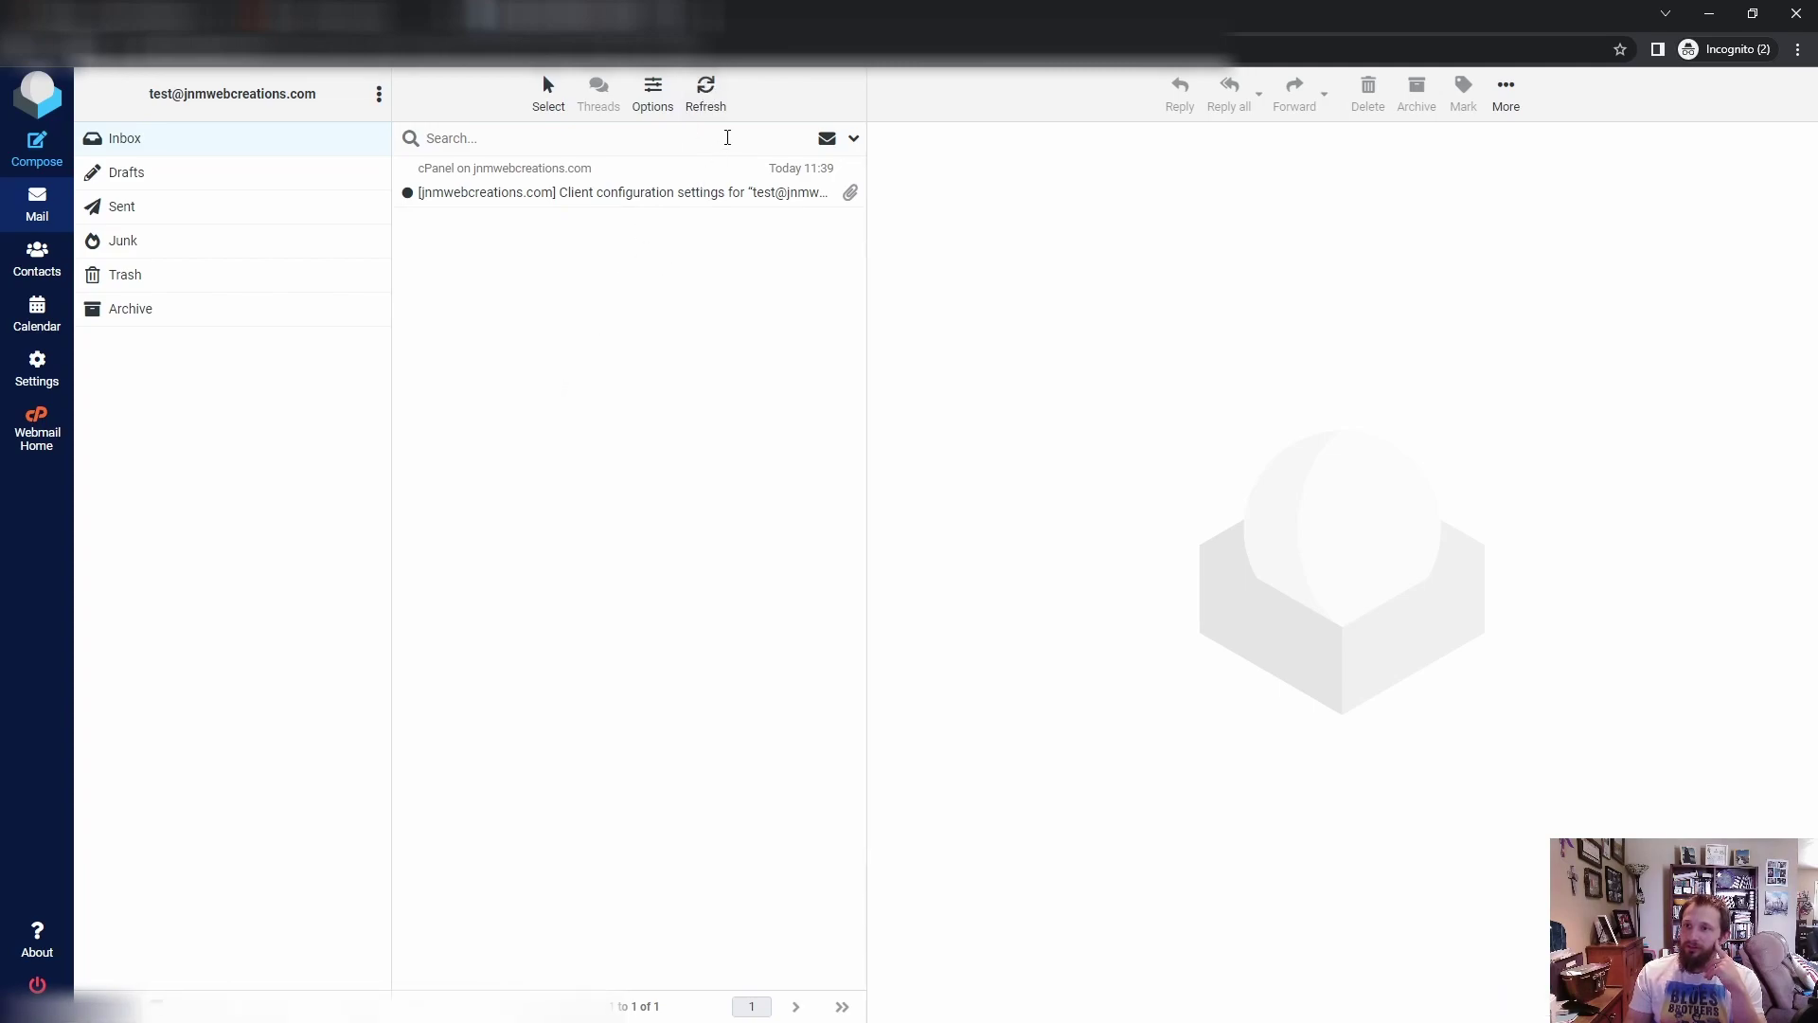
pyautogui.click(714, 88)
pyautogui.click(712, 106)
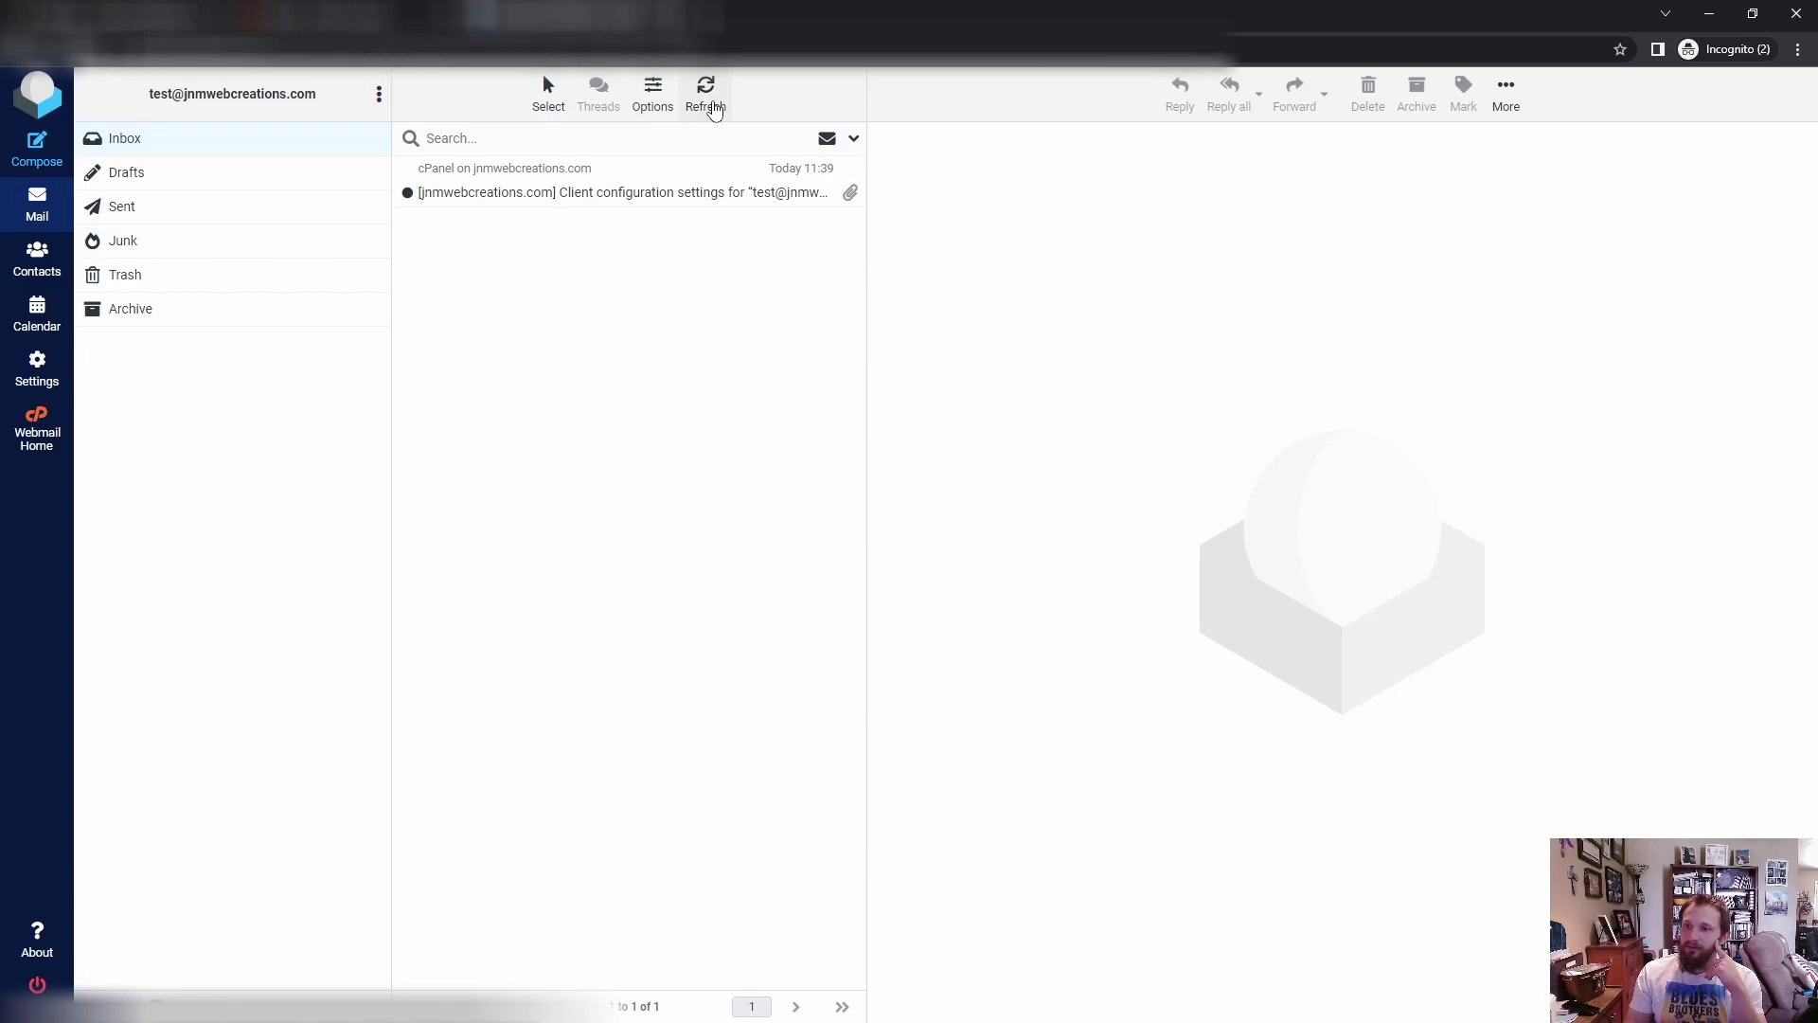
pyautogui.click(710, 106)
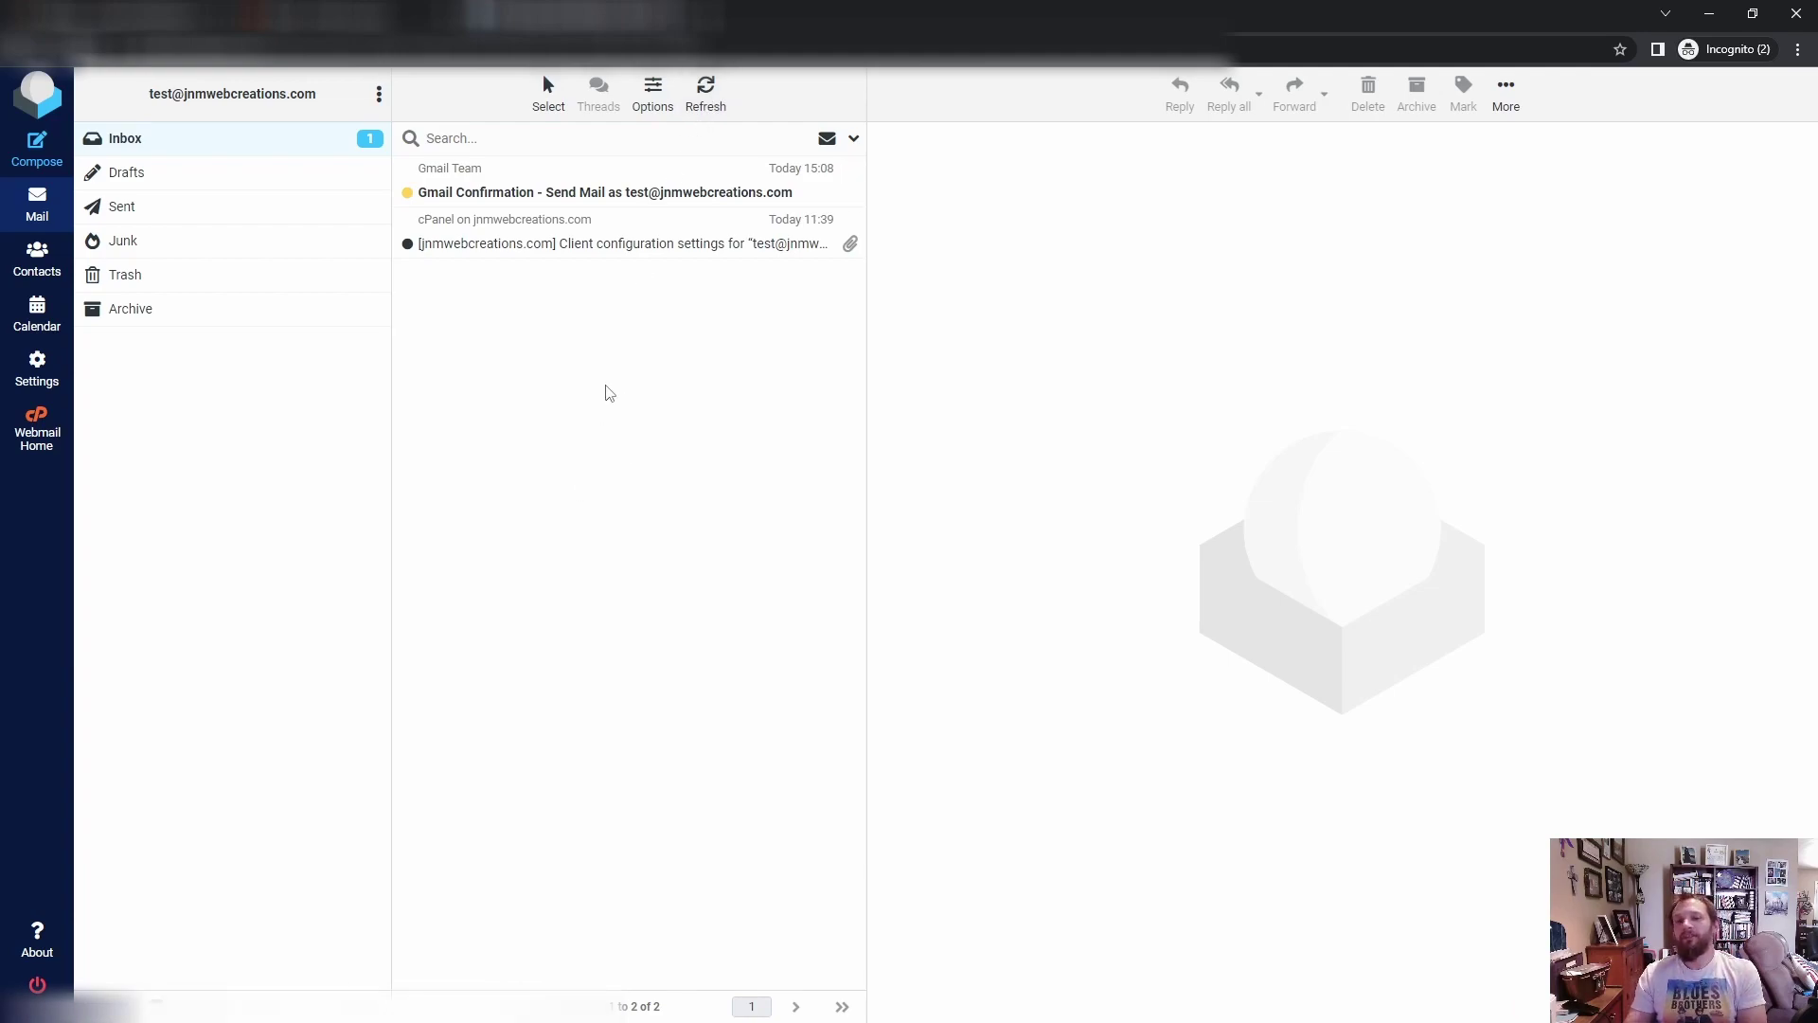
pyautogui.click(639, 196)
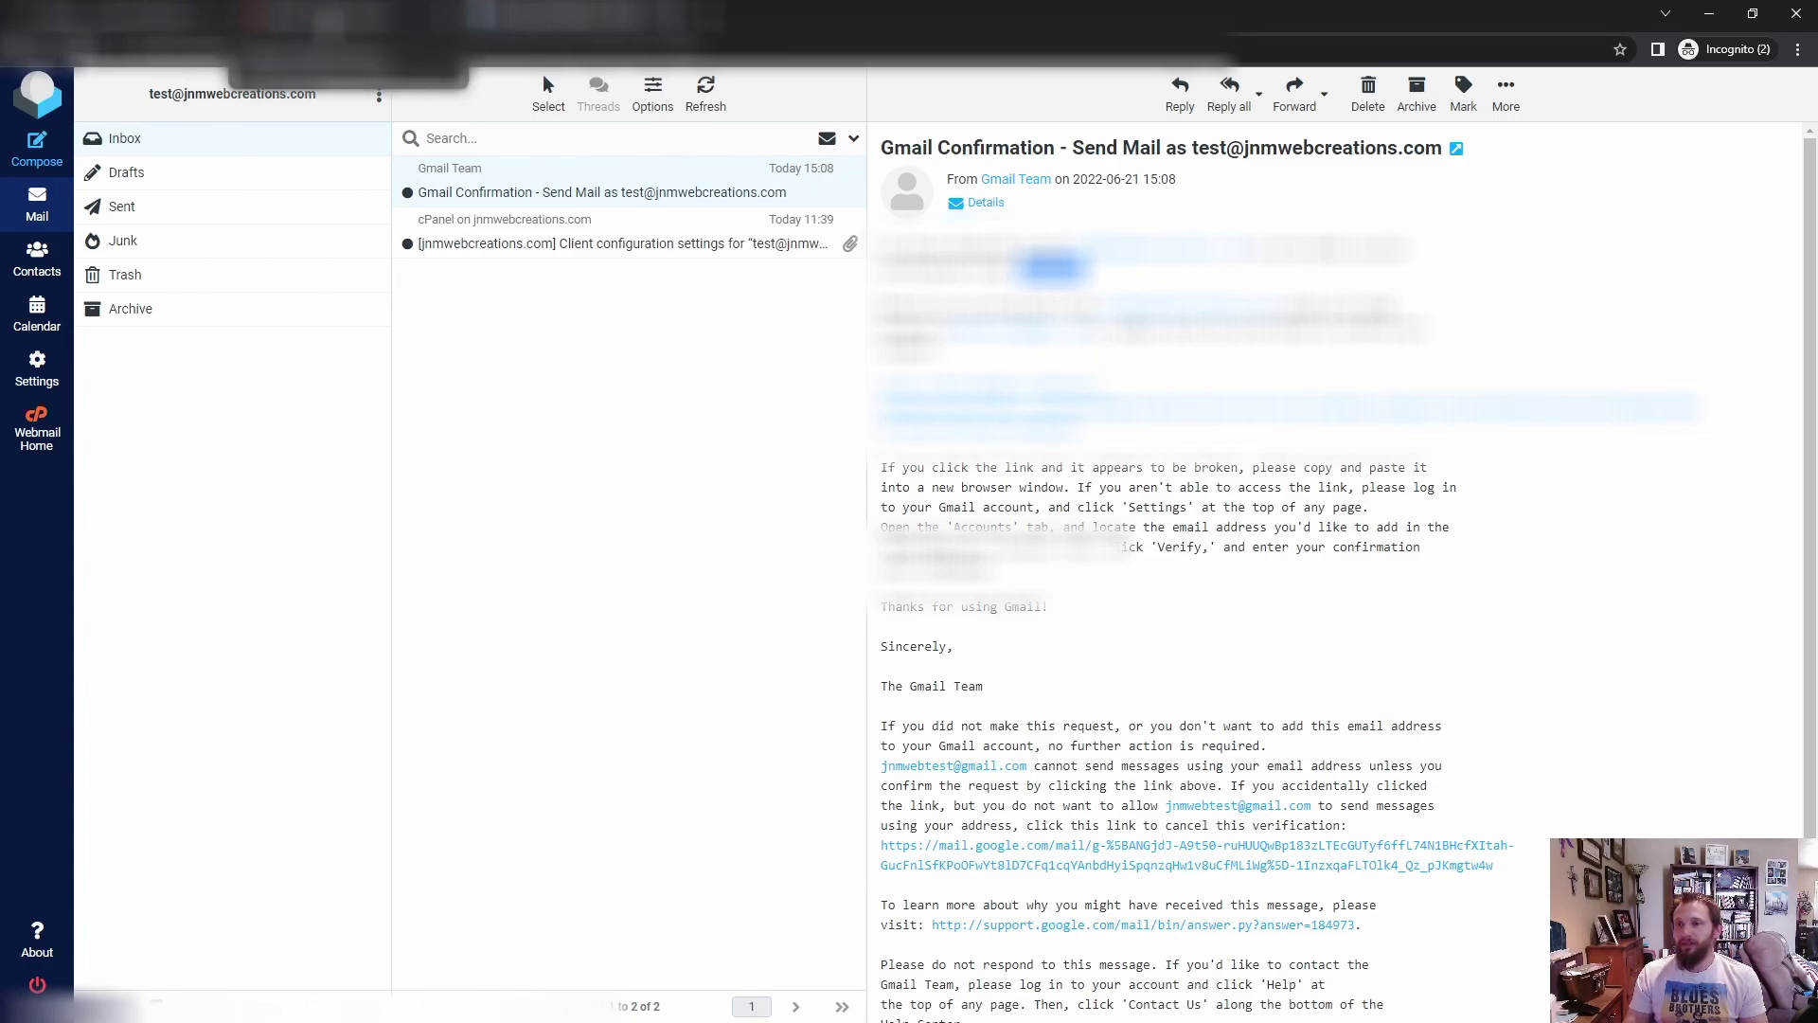
# Step: Return to Gmail's verification popup and submit the confirmation code
pyautogui.click(123, 14)
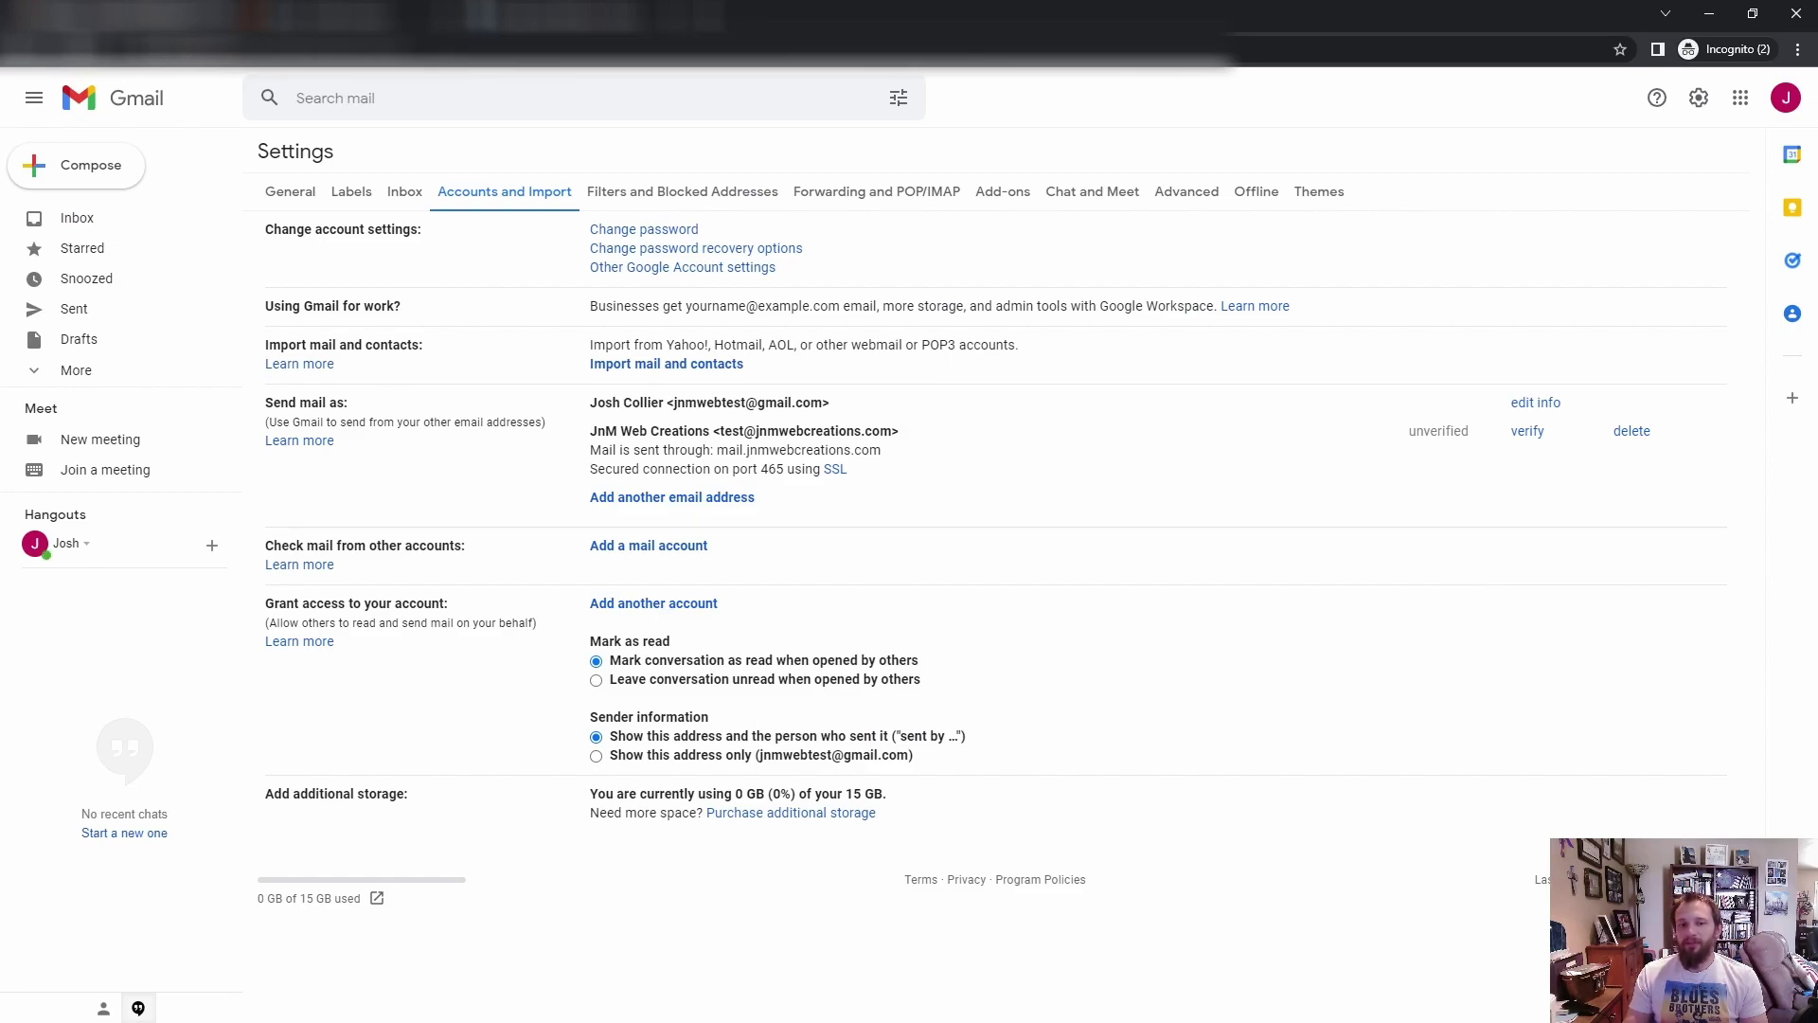
pyautogui.hotkey('alt', 'Tab')
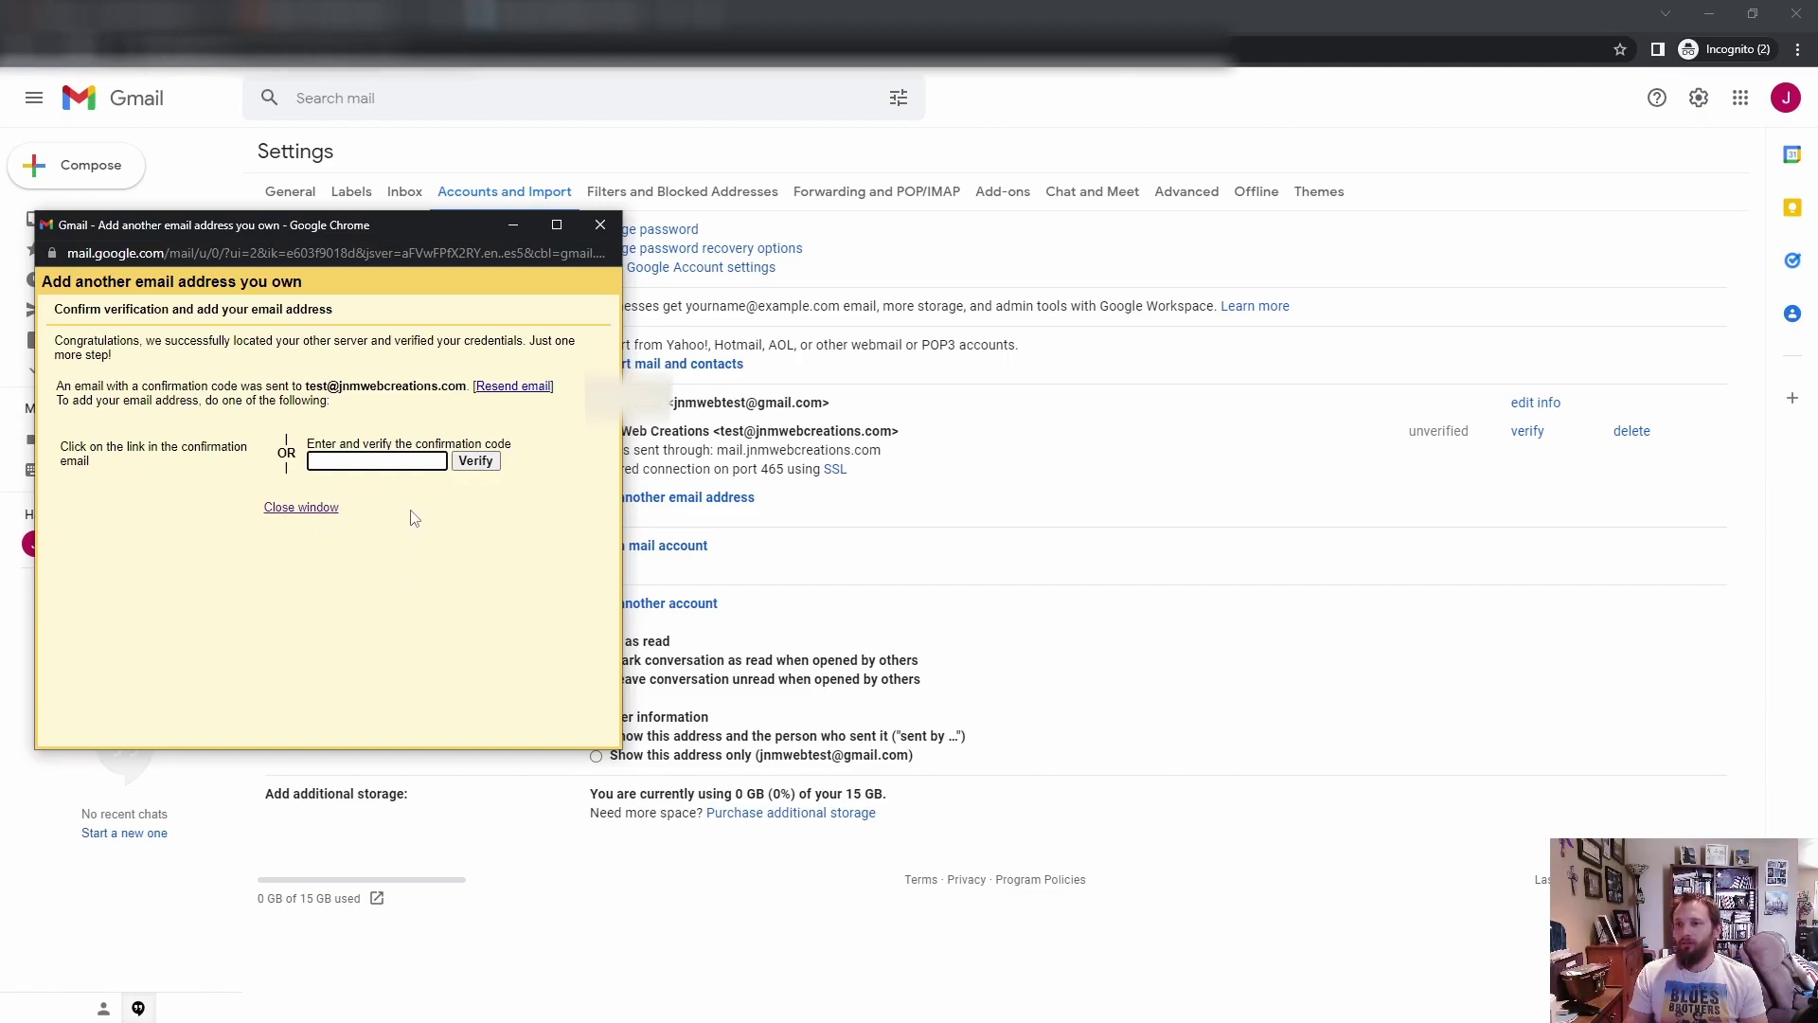
pyautogui.click(475, 460)
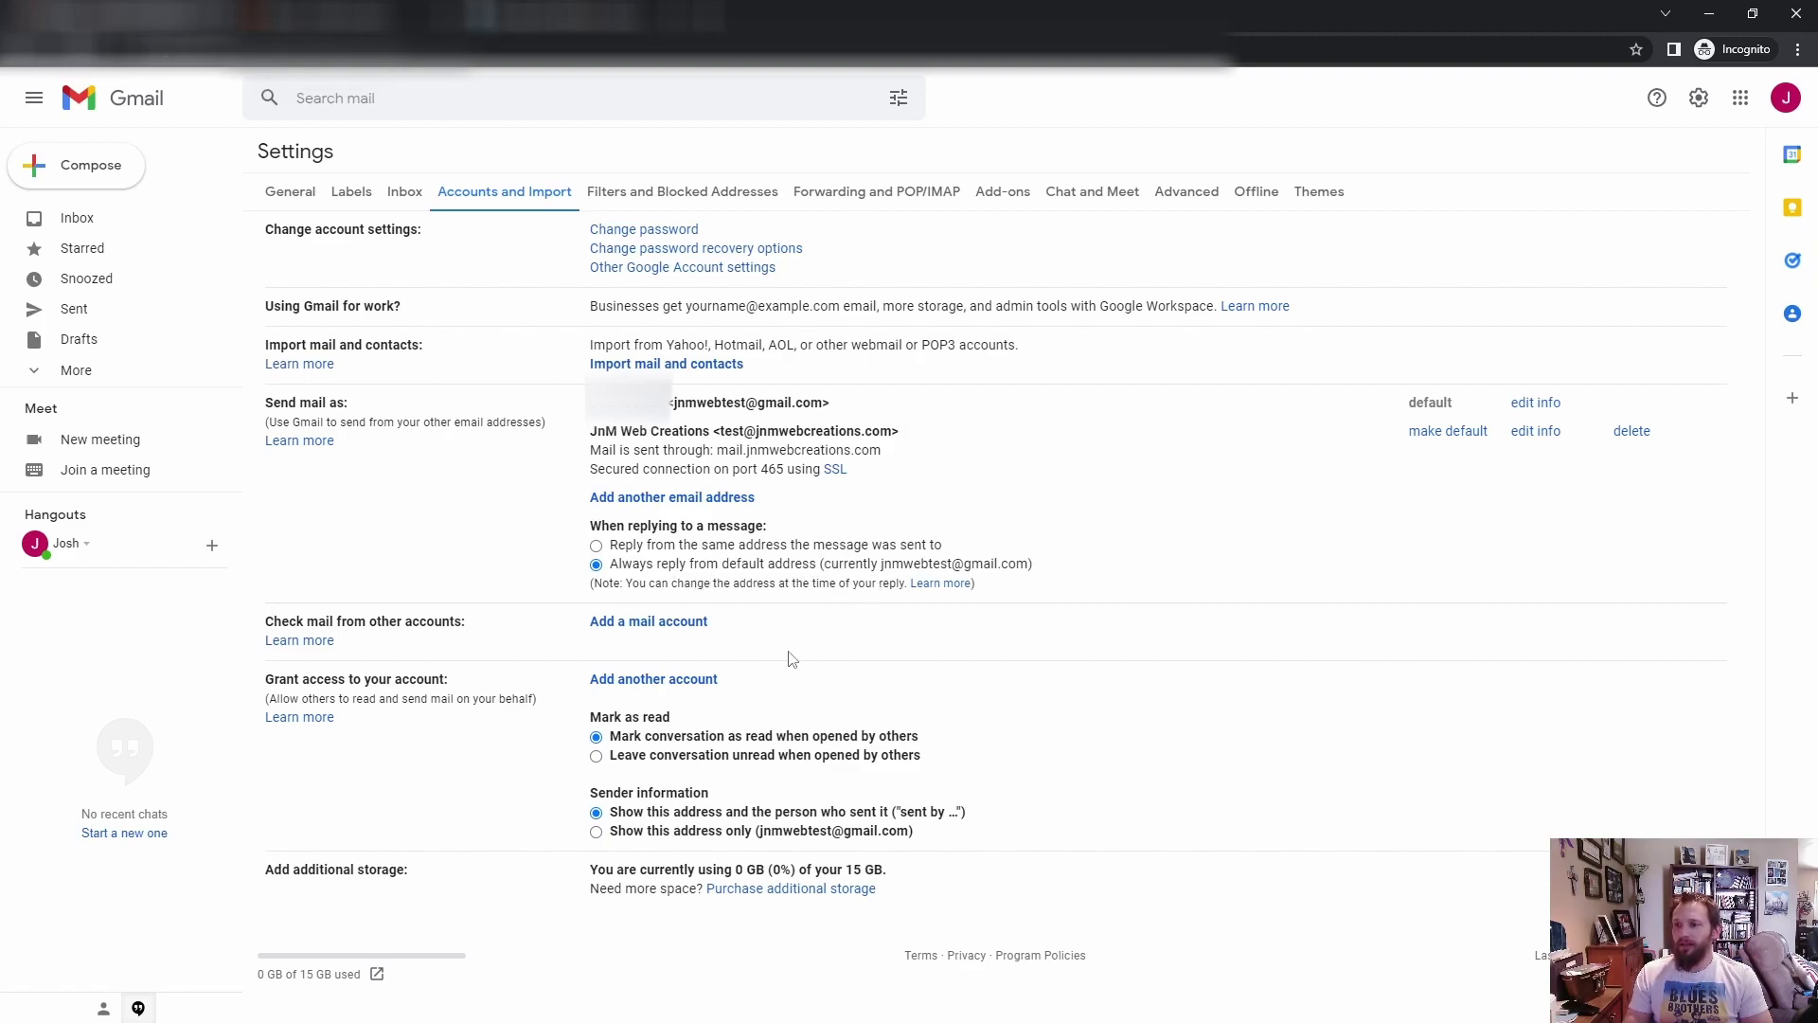
# Step: Select 'Reply from the same address the message was sent to' for replies
pyautogui.click(596, 546)
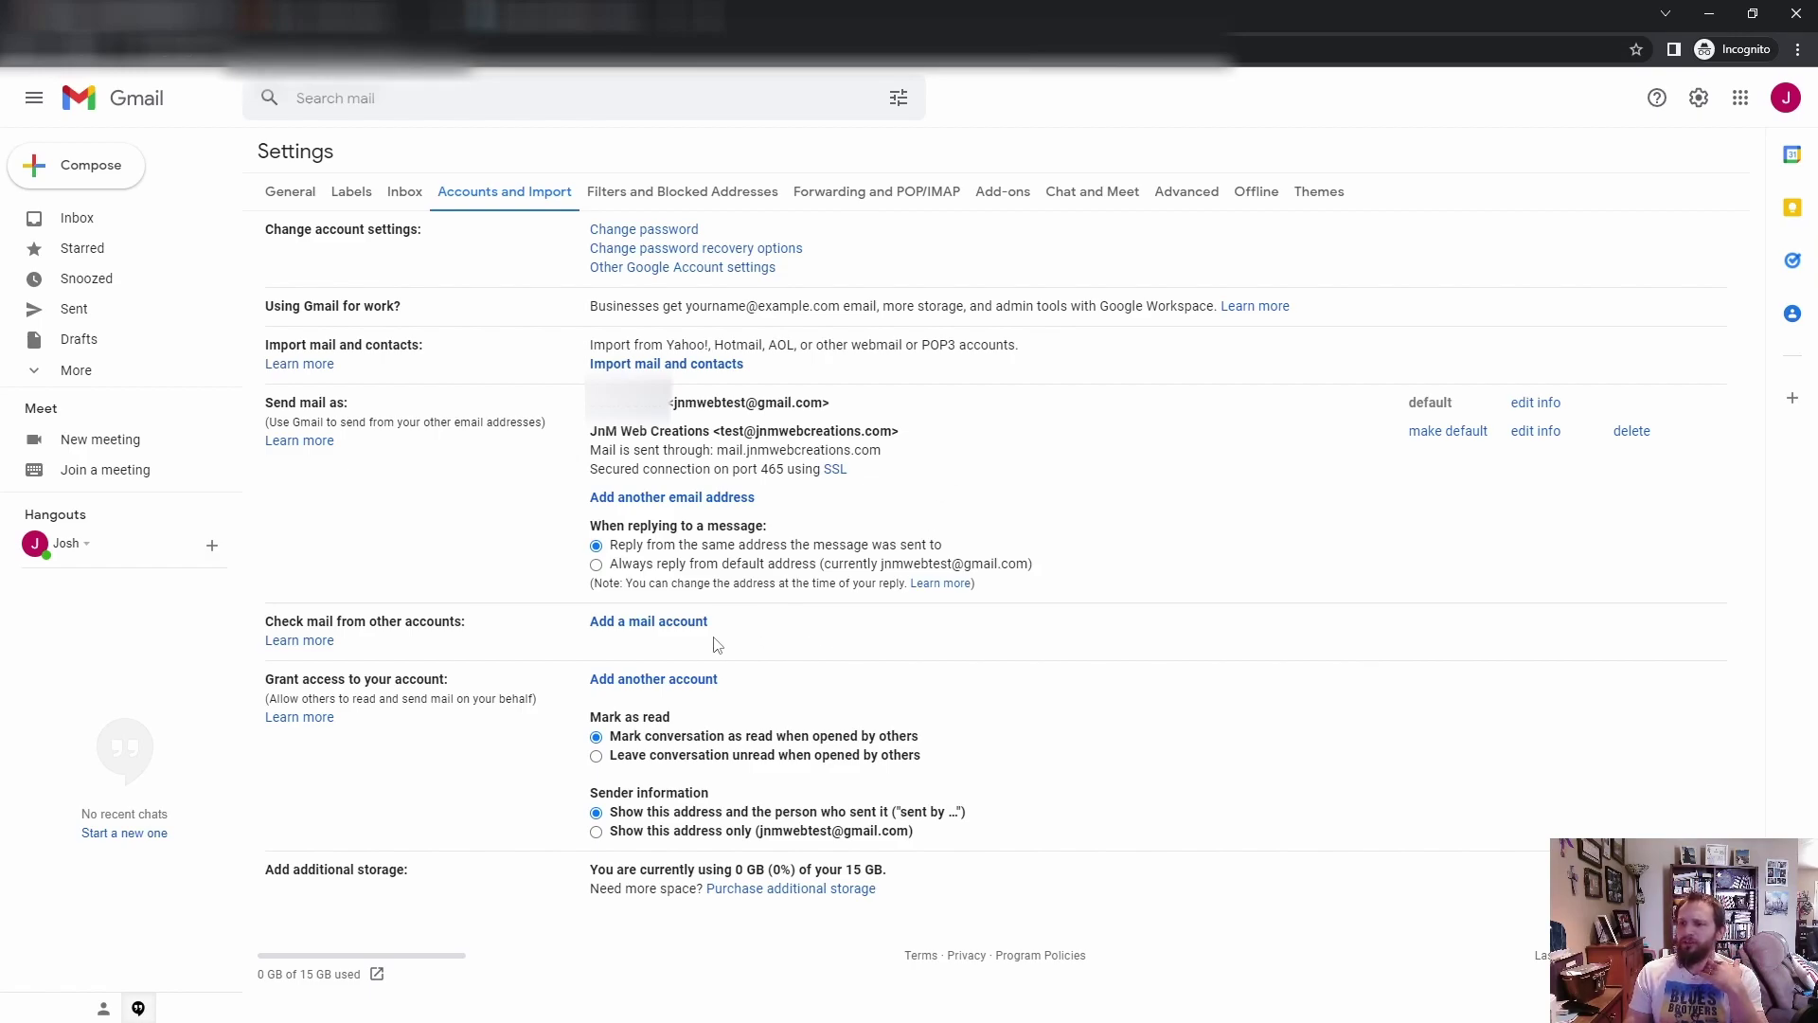
pyautogui.click(648, 621)
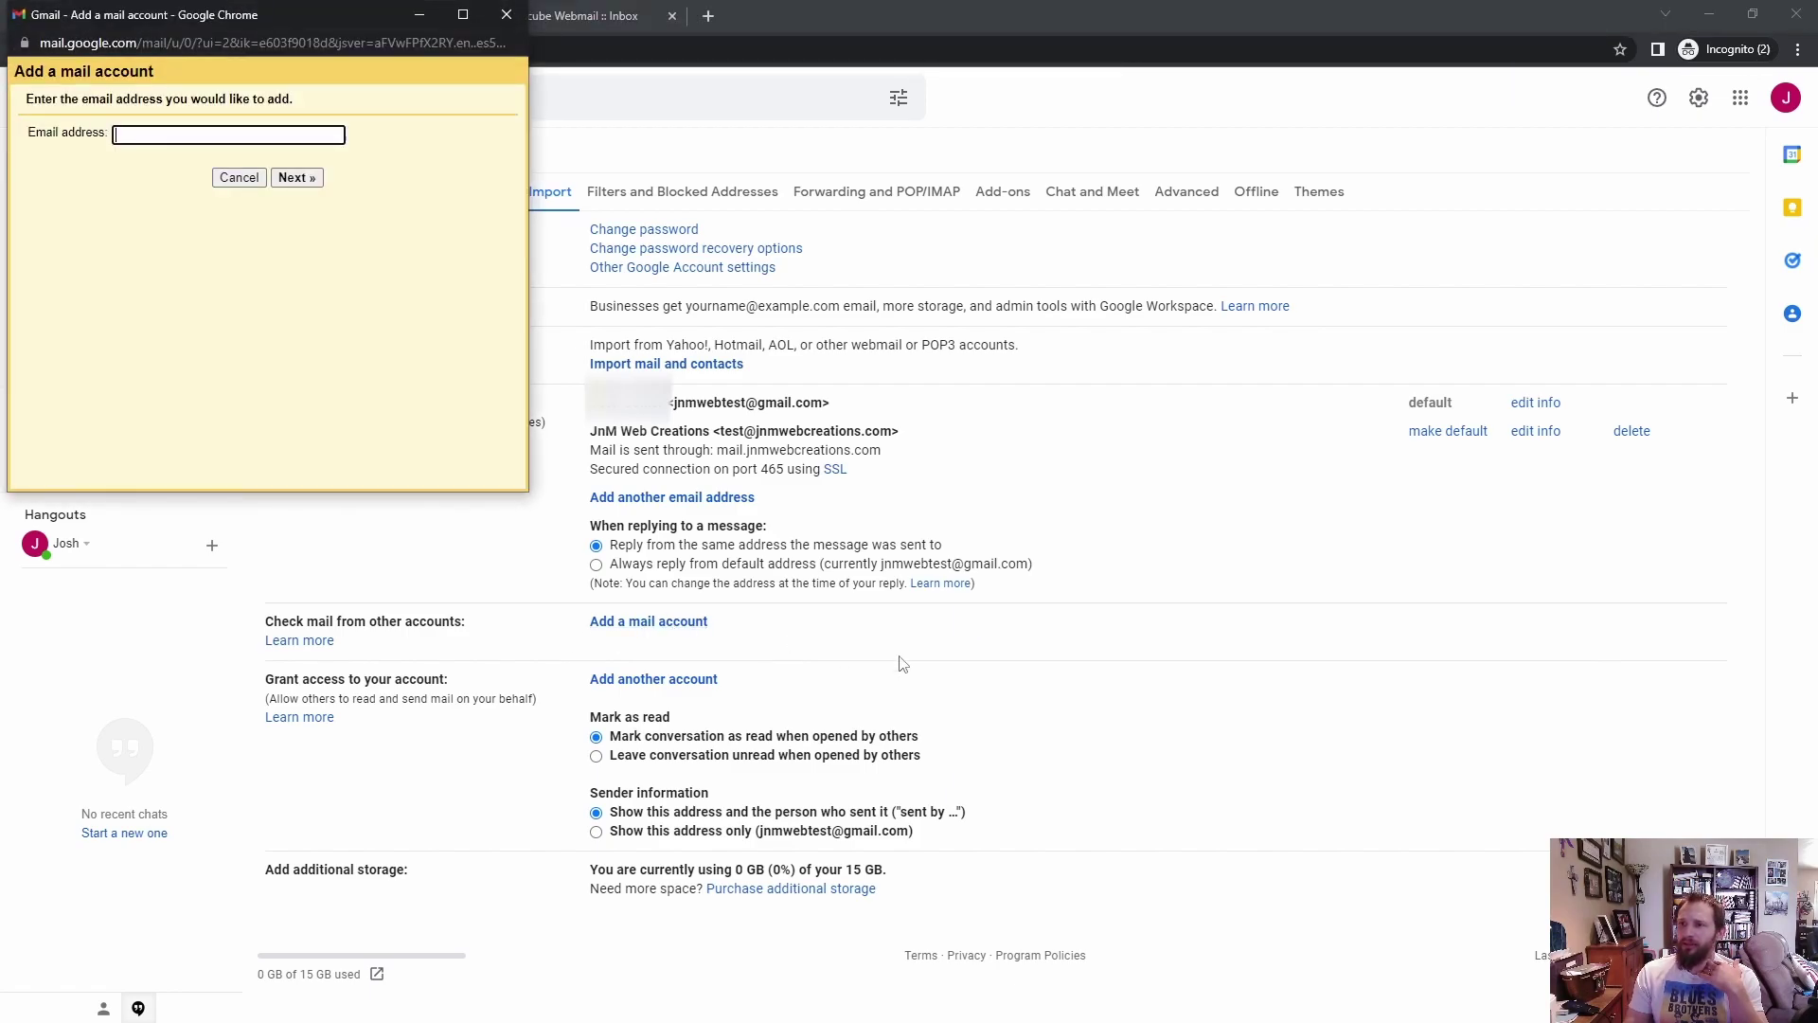
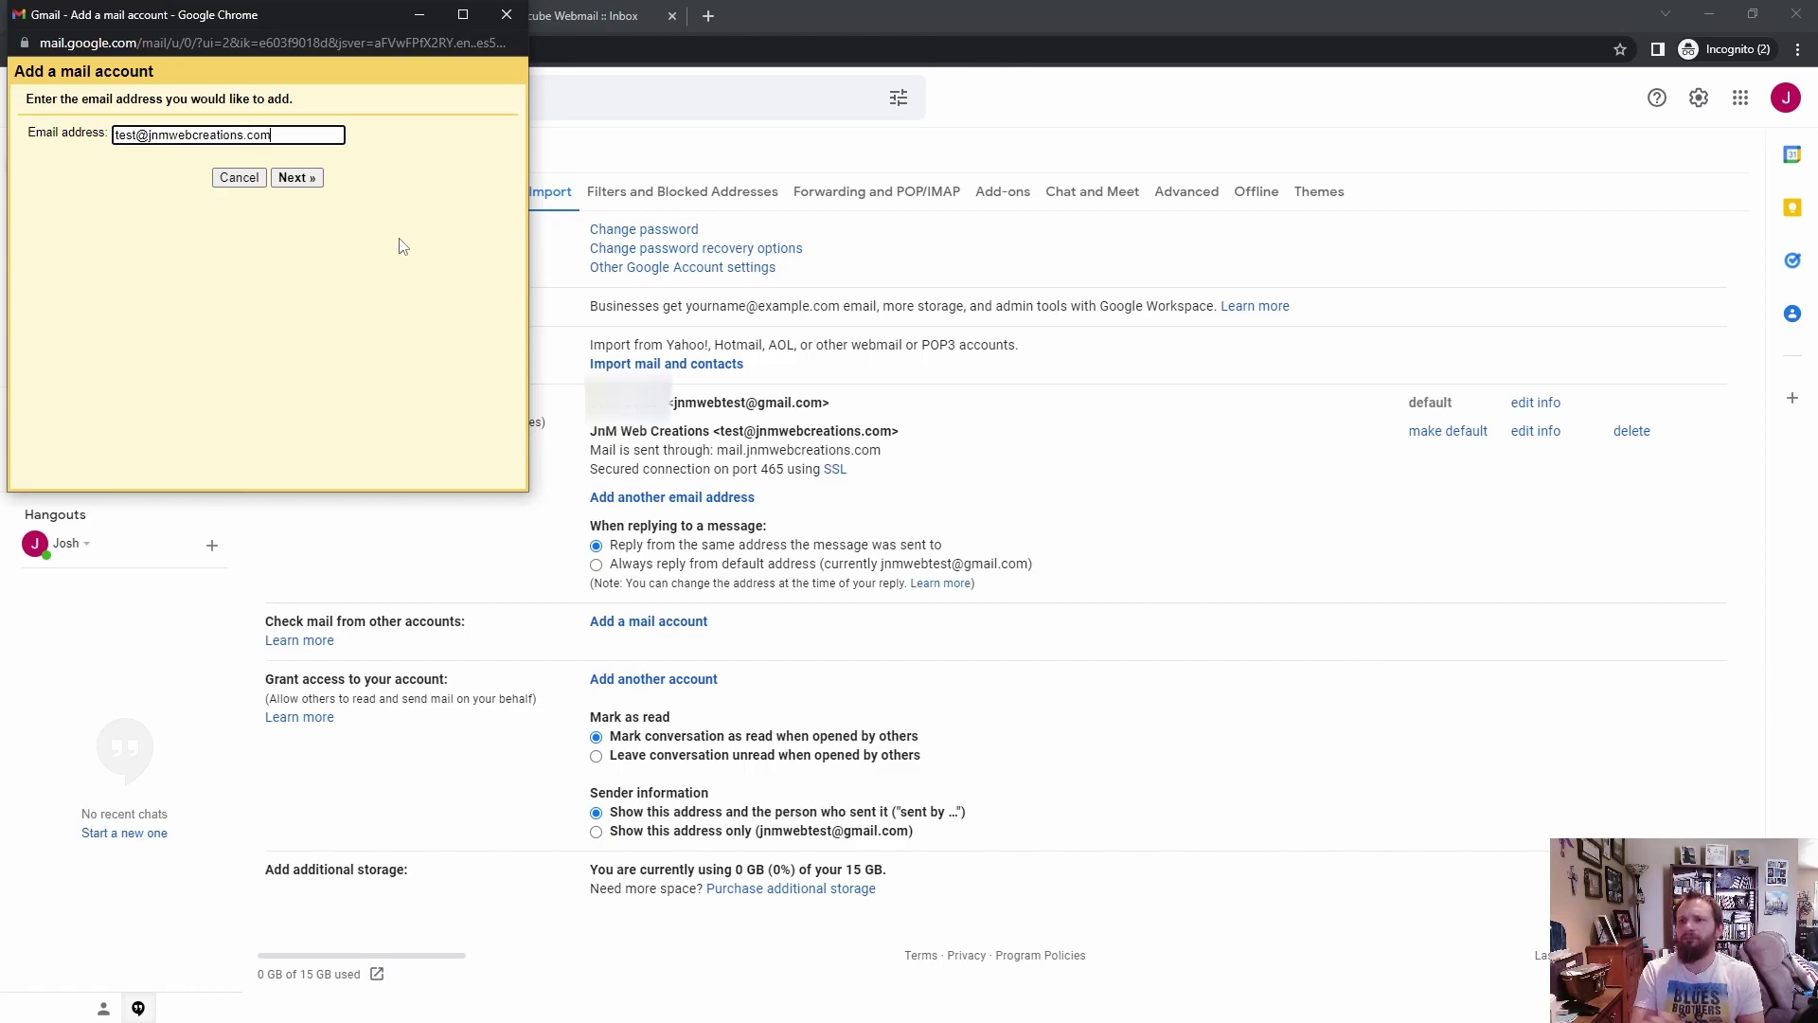
pyautogui.click(338, 243)
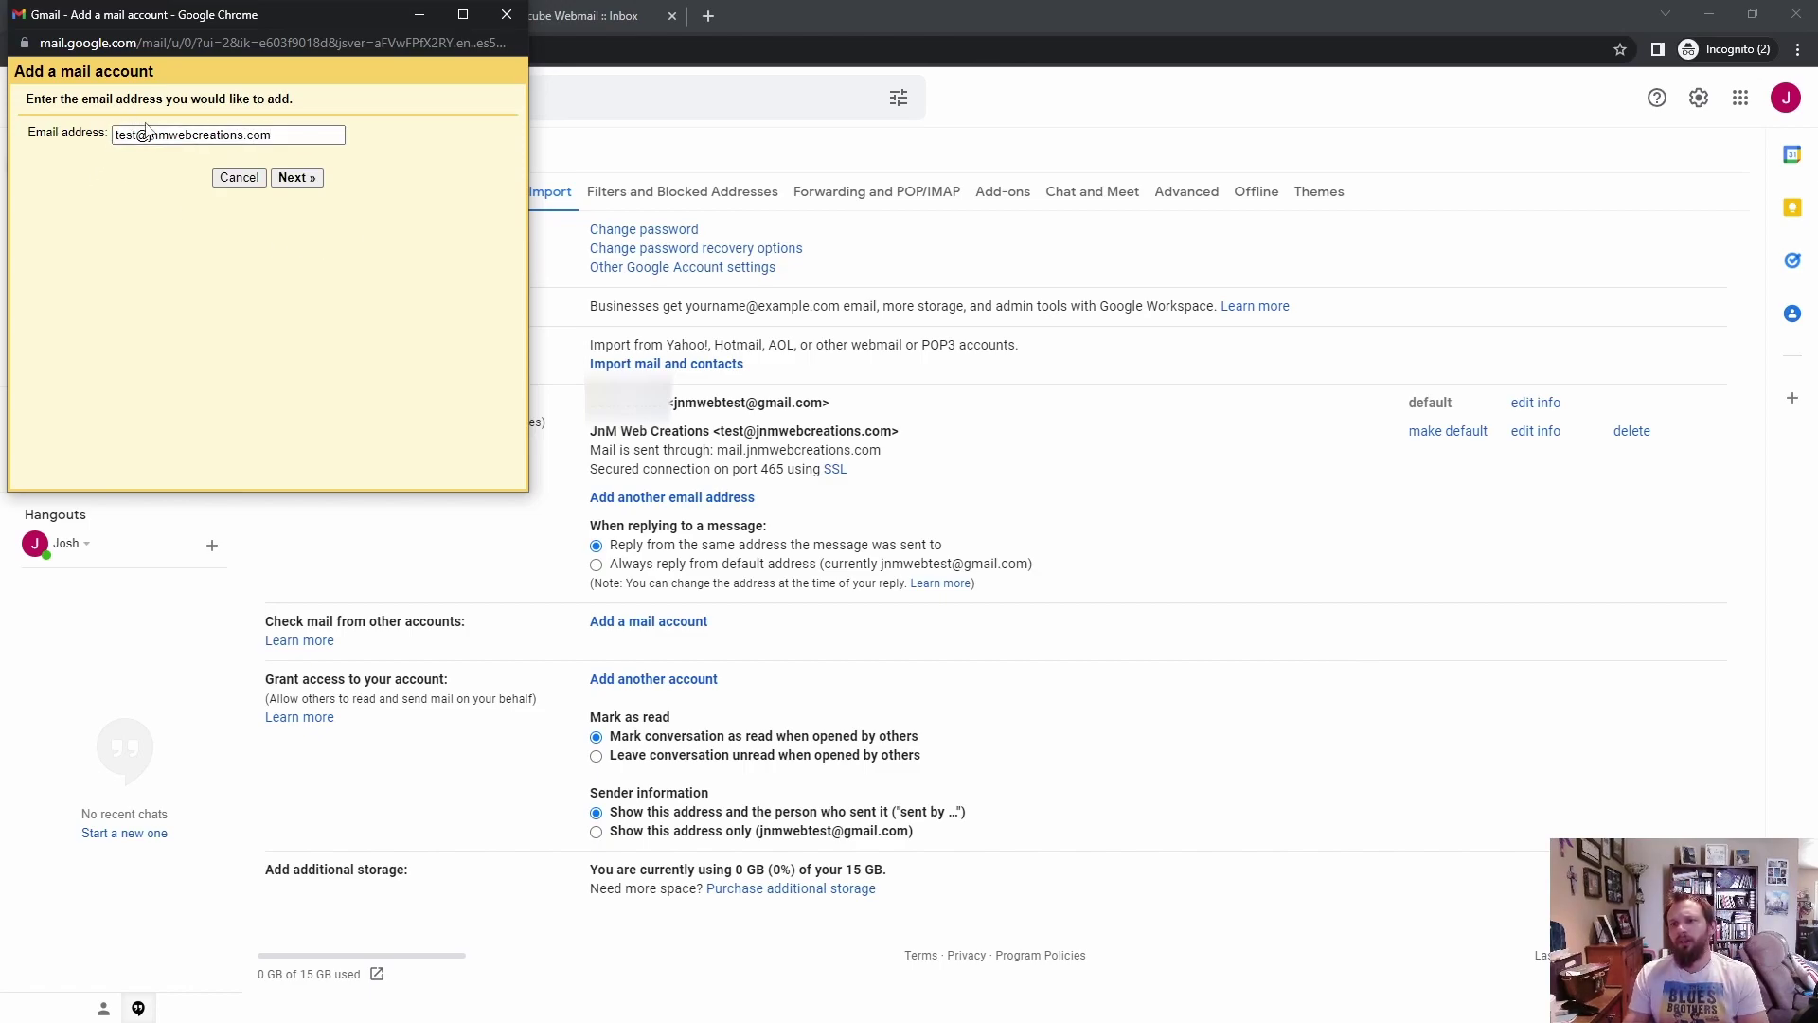
pyautogui.click(300, 179)
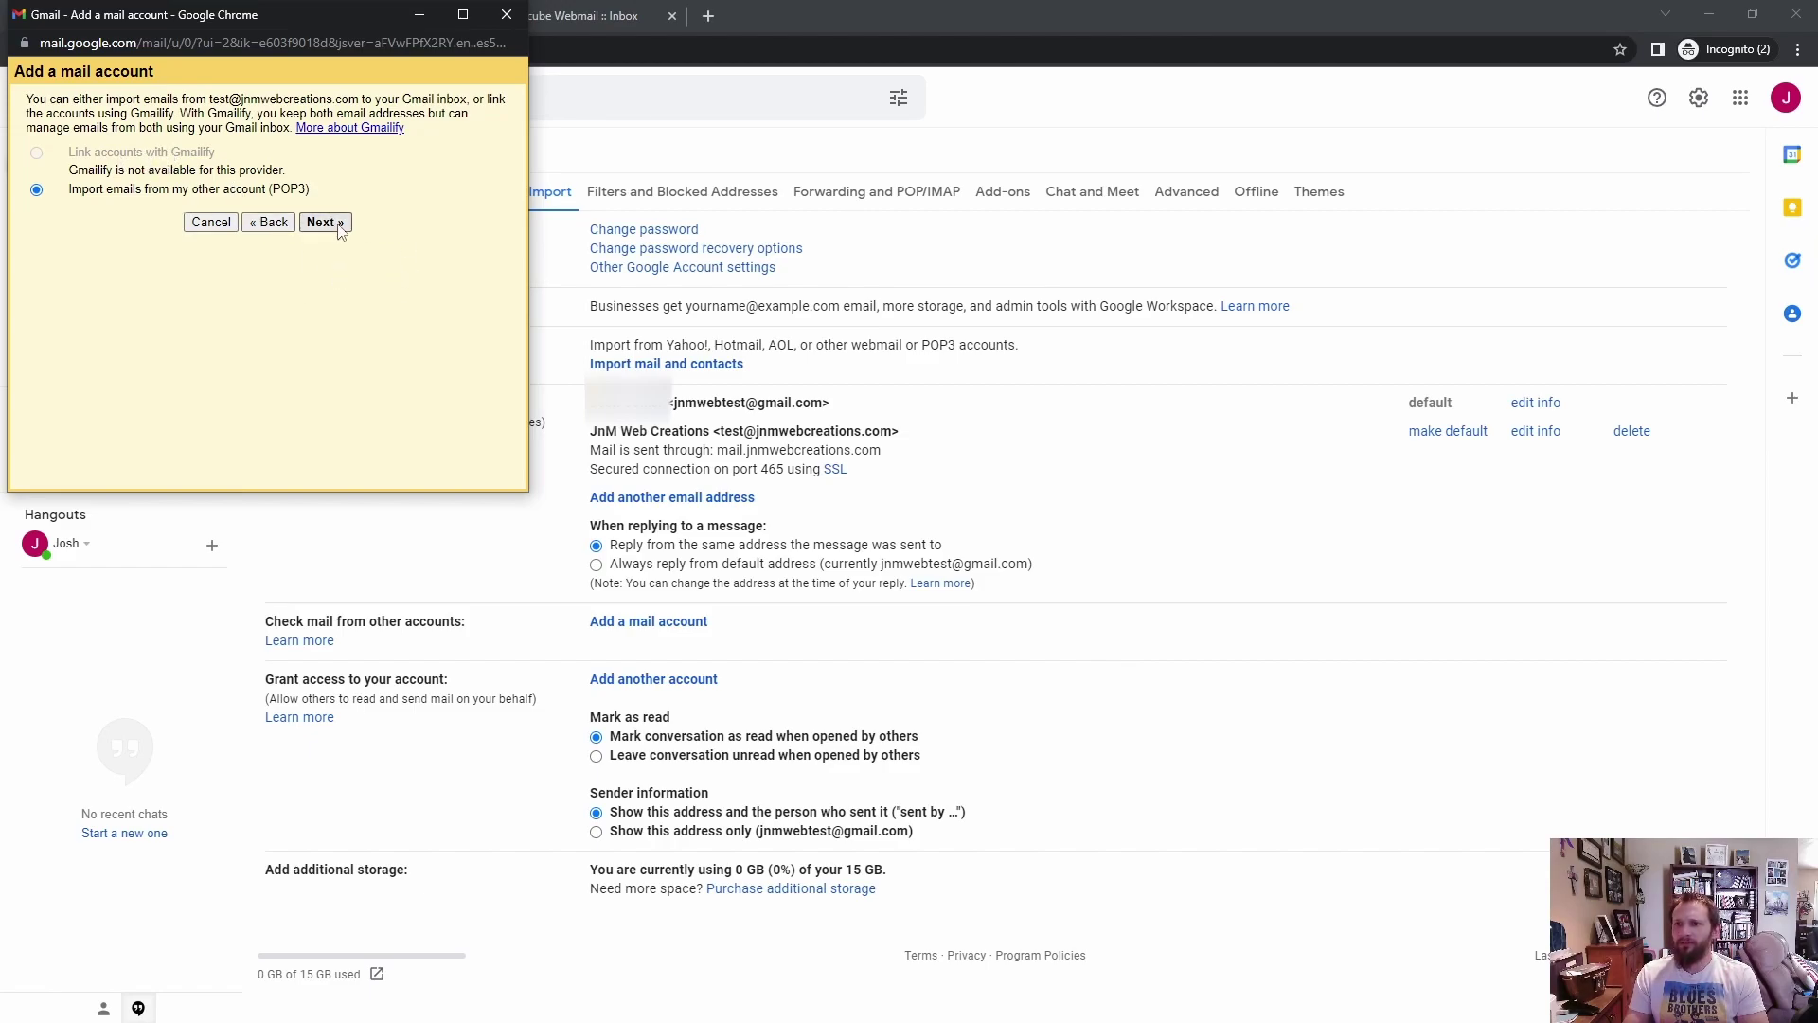
pyautogui.click(325, 223)
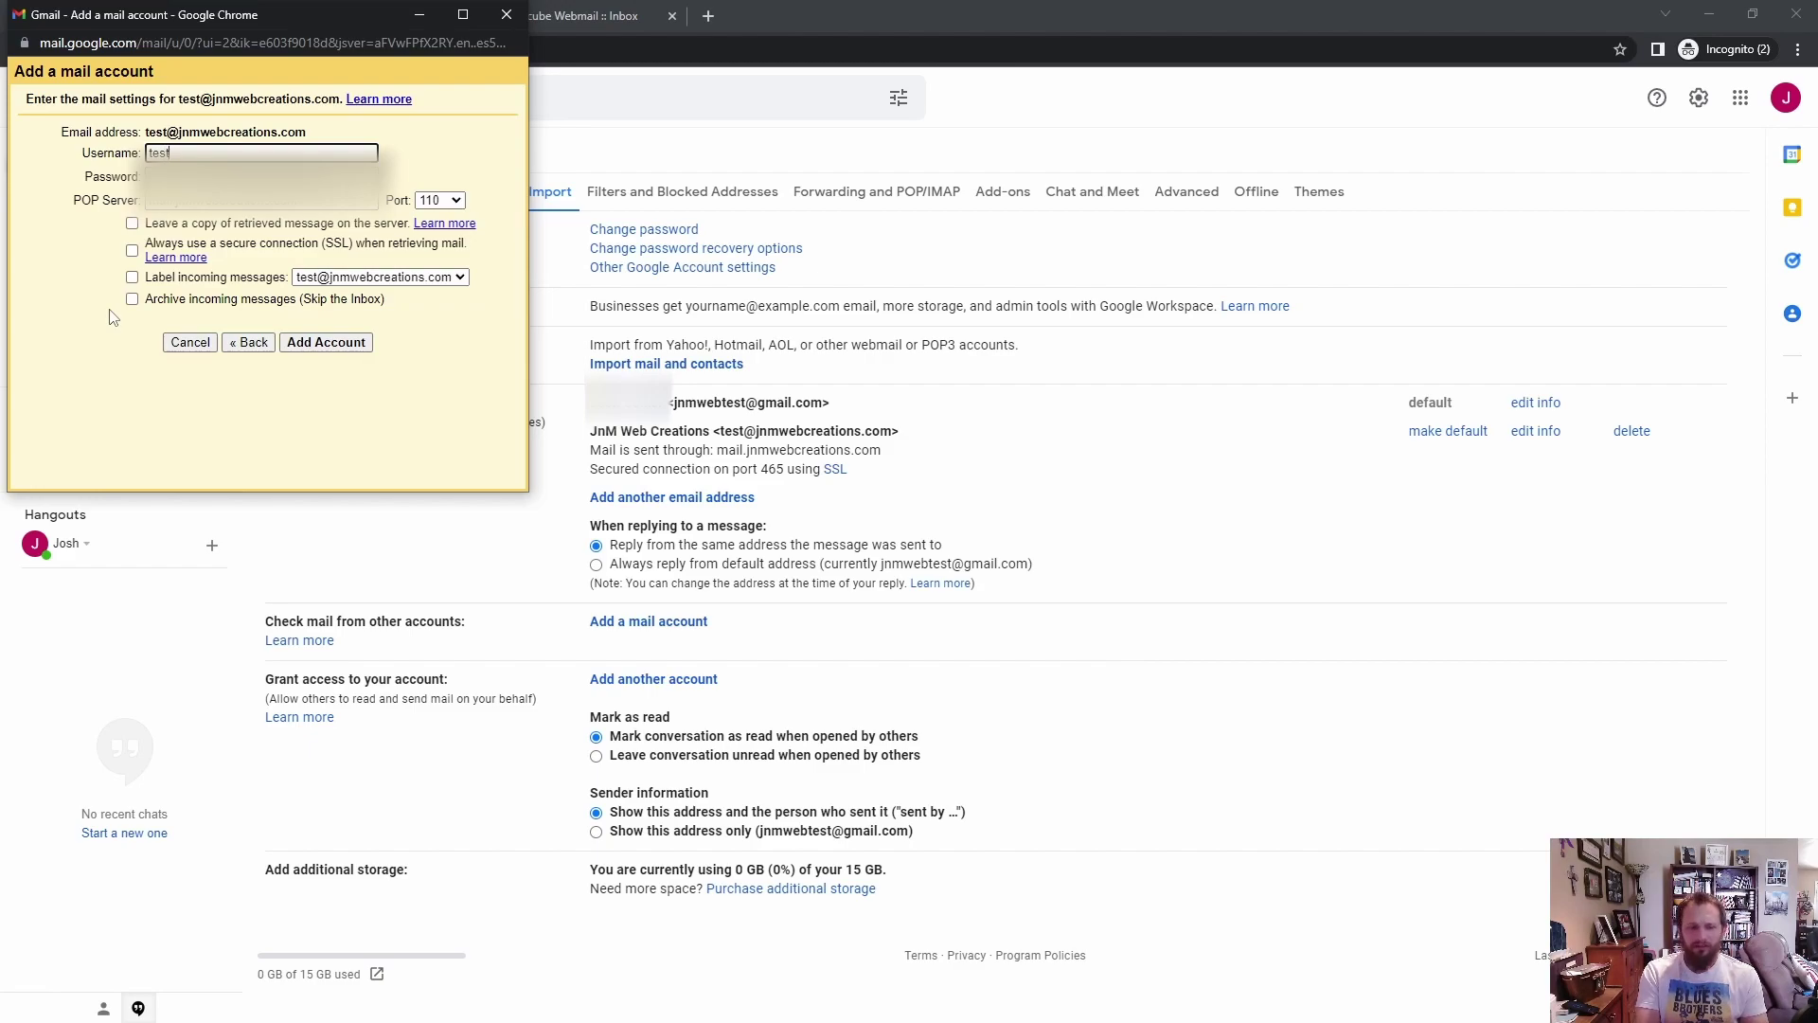
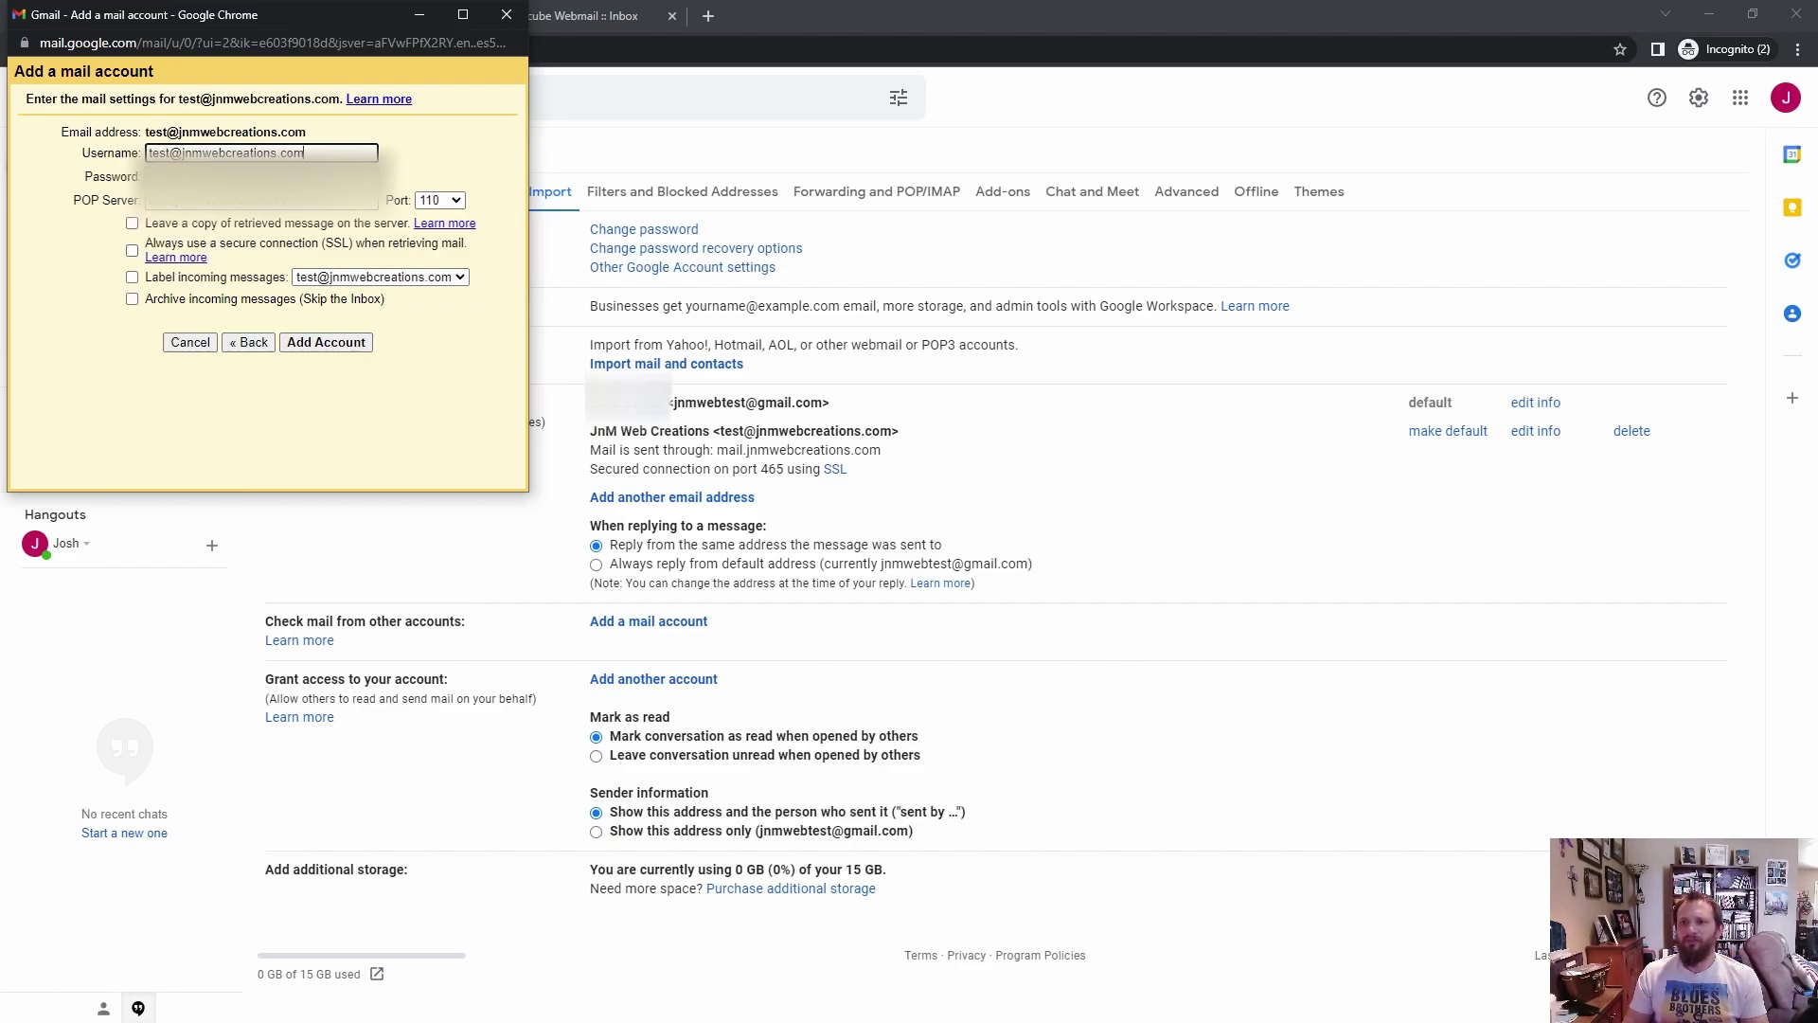
pyautogui.press('Tab')
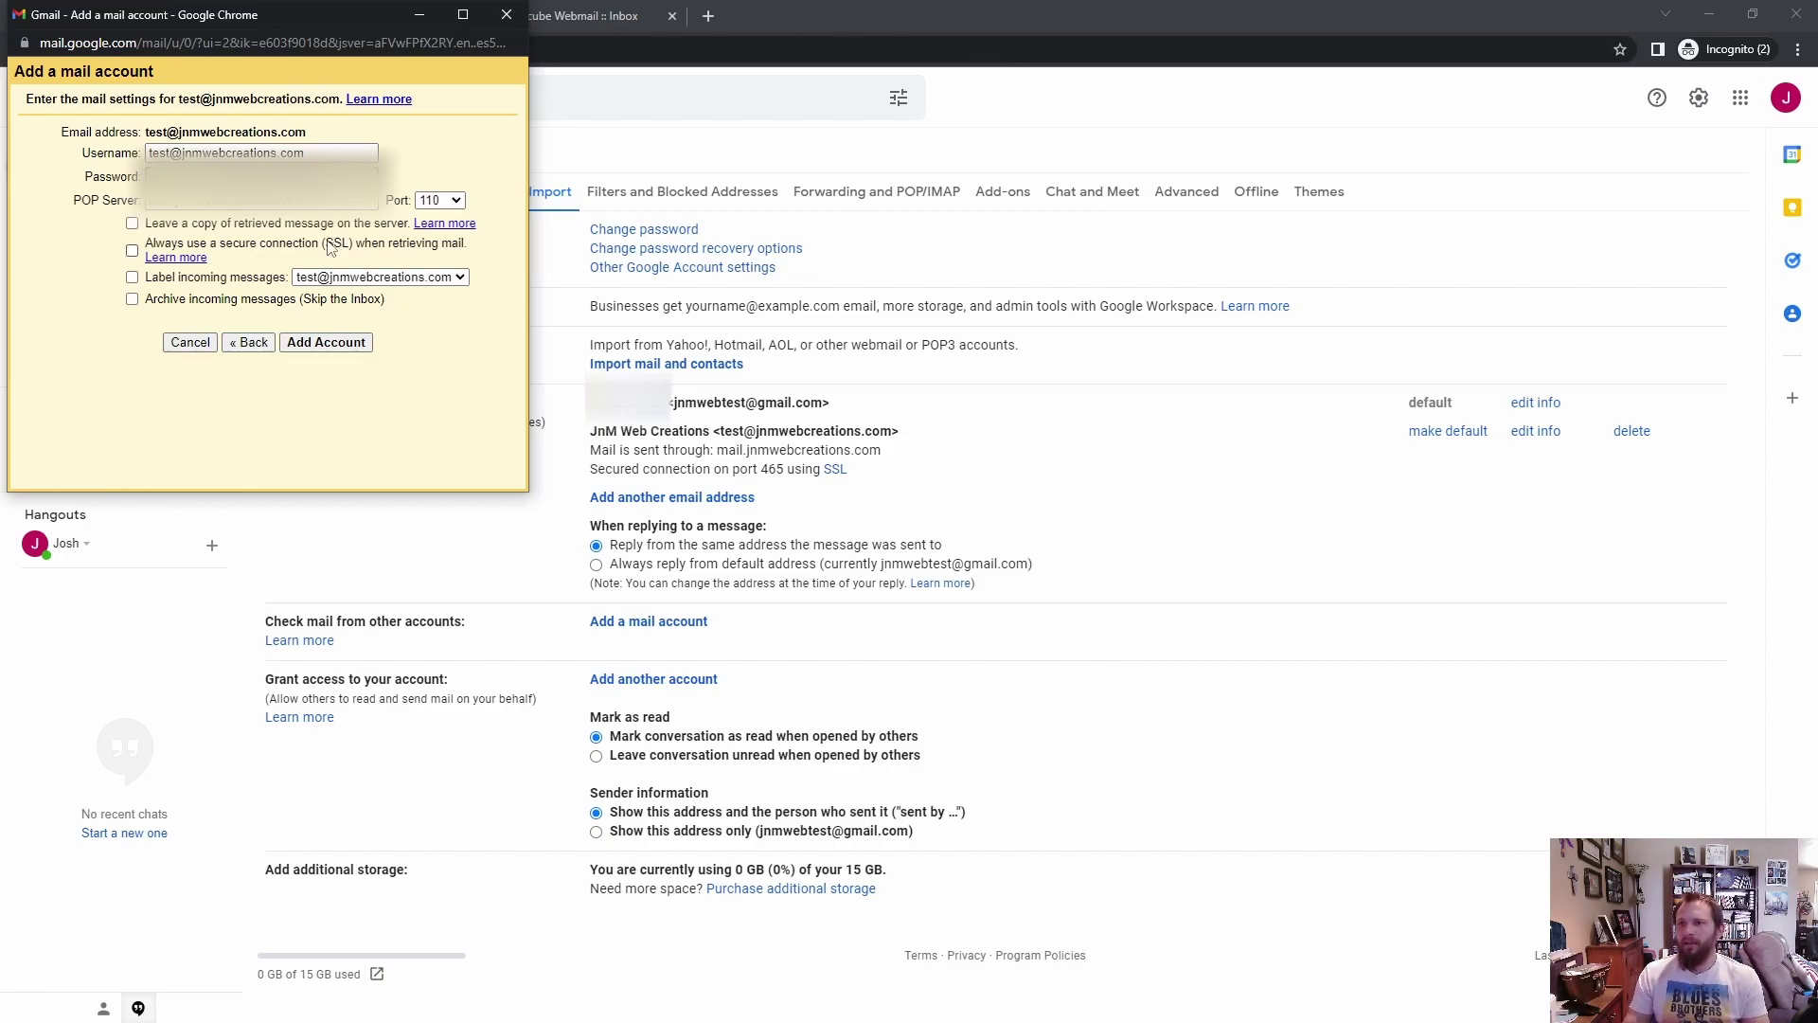
# Step: Pick port 995 and enable 'Leave a copy of retrieved message on the server'
pyautogui.click(453, 201)
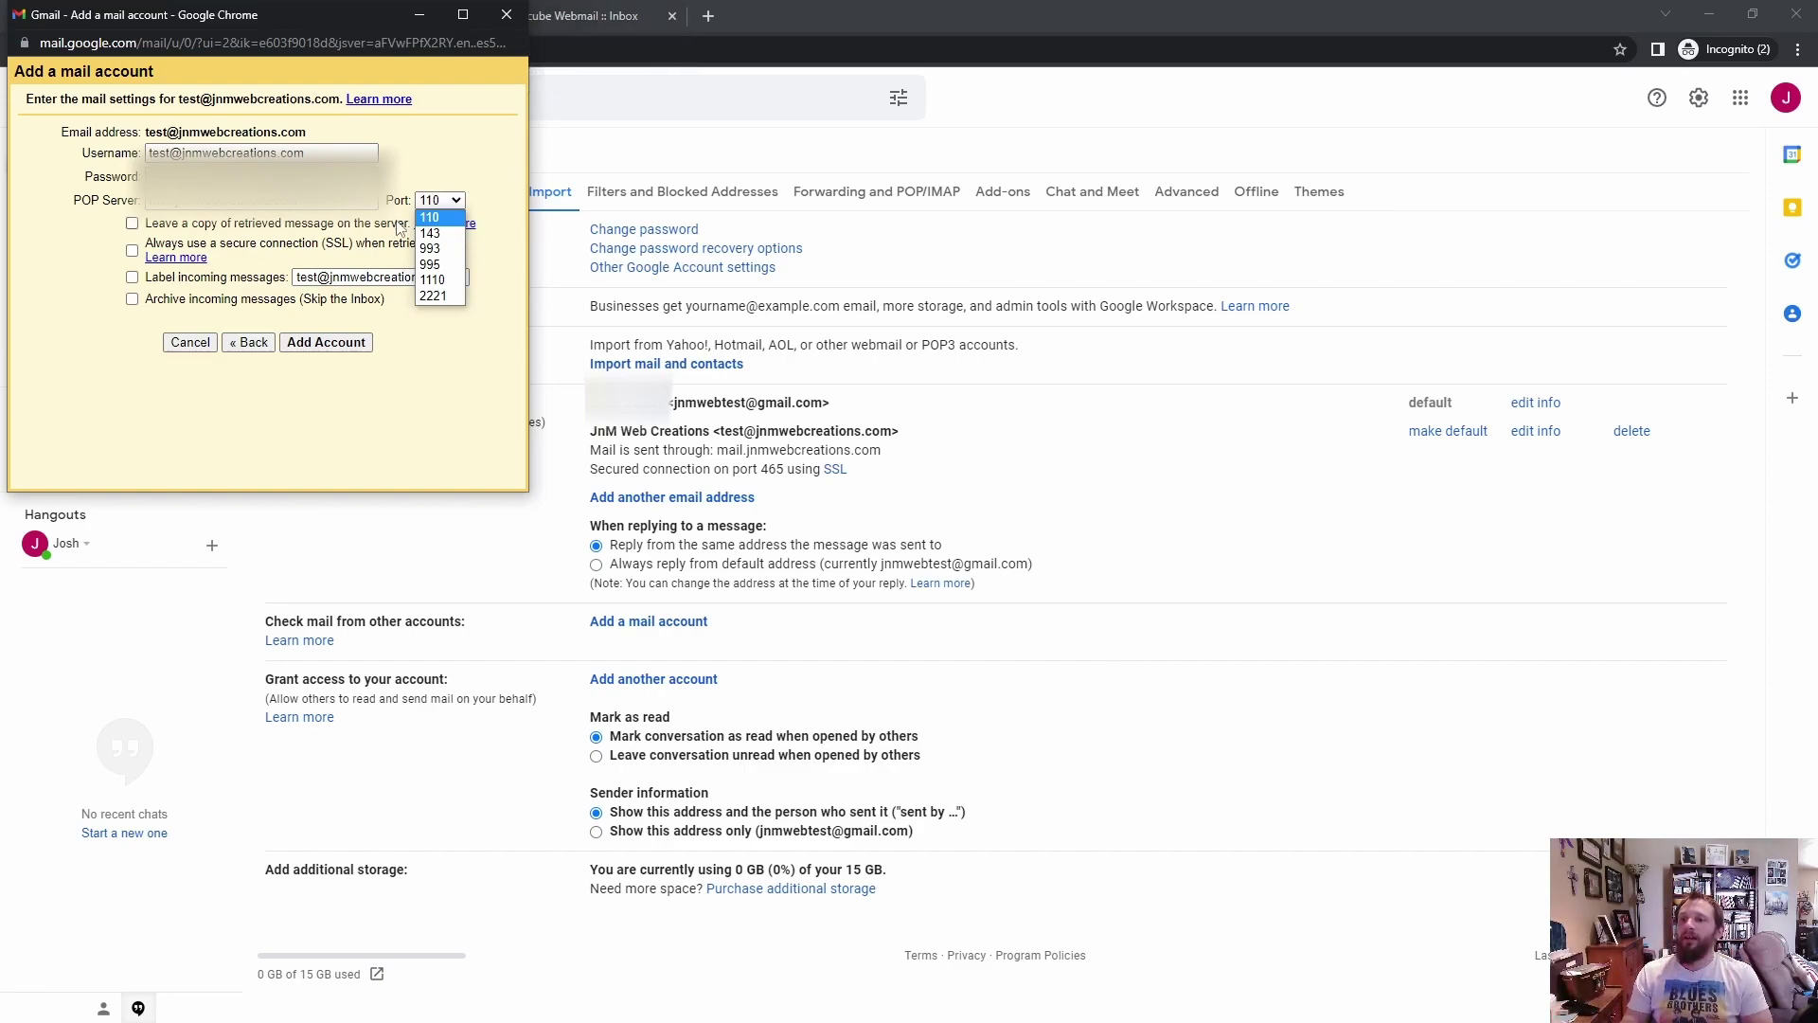
pyautogui.click(431, 267)
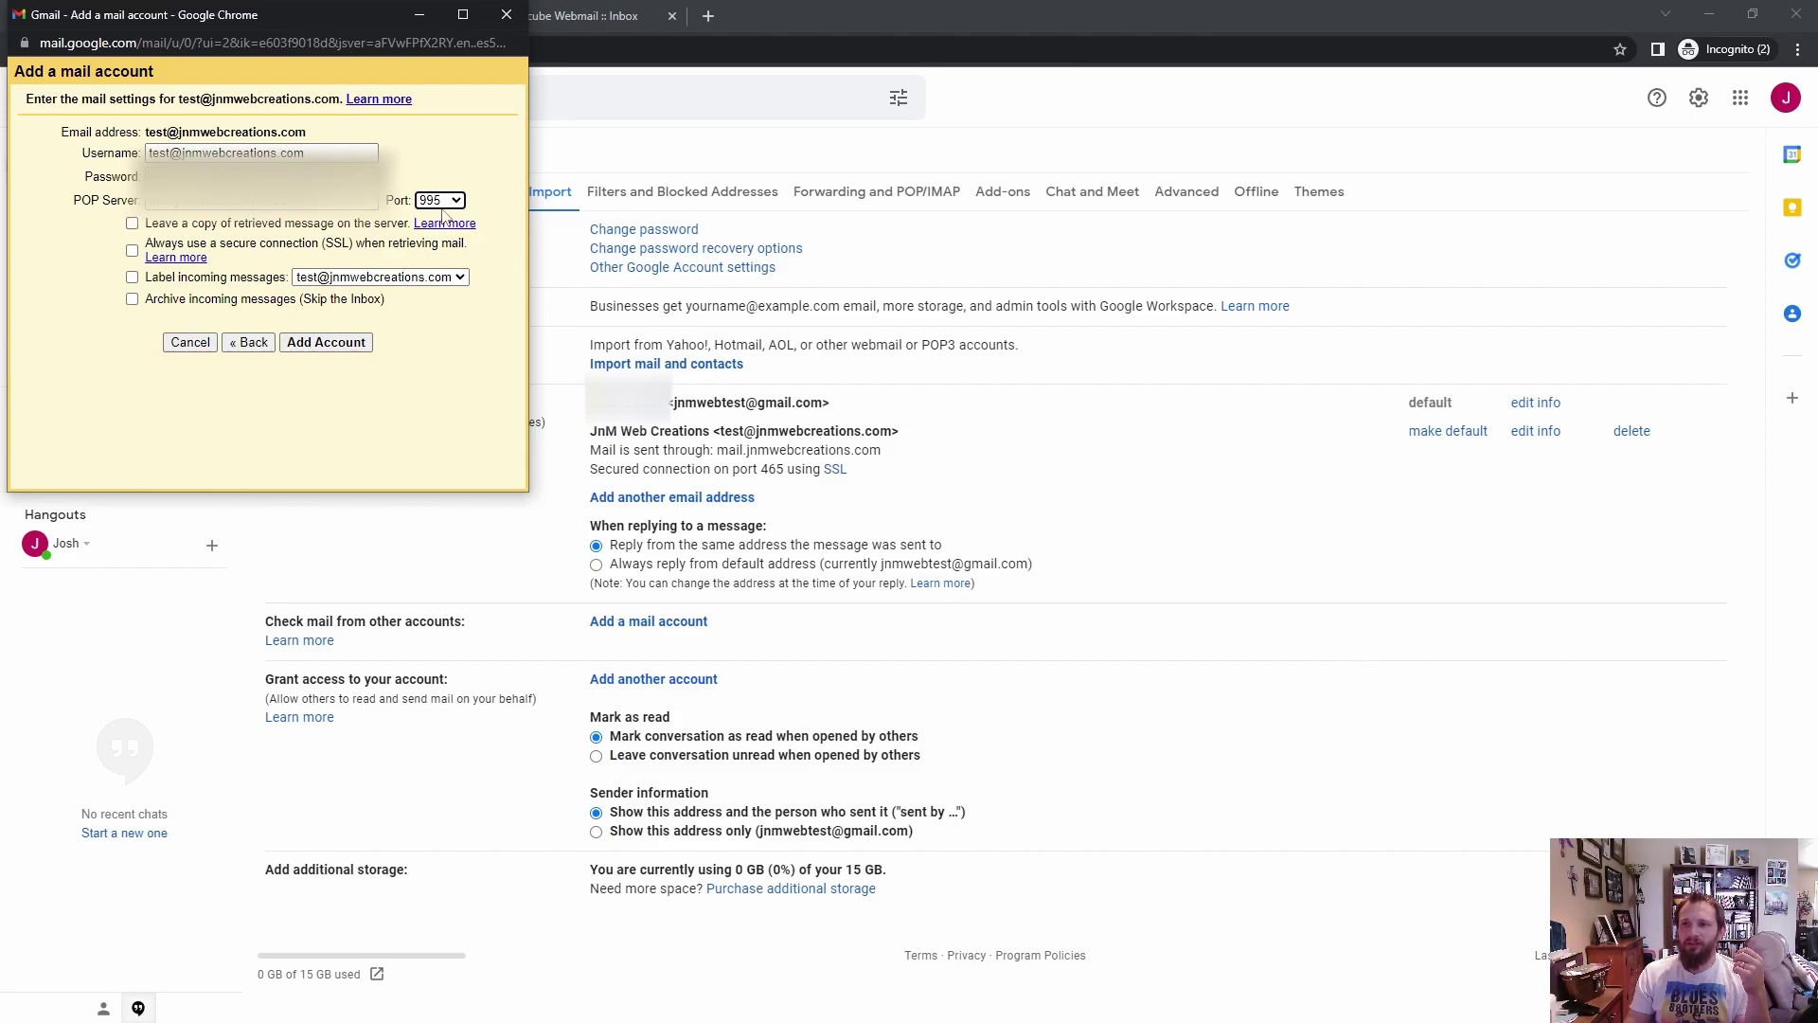
pyautogui.click(132, 223)
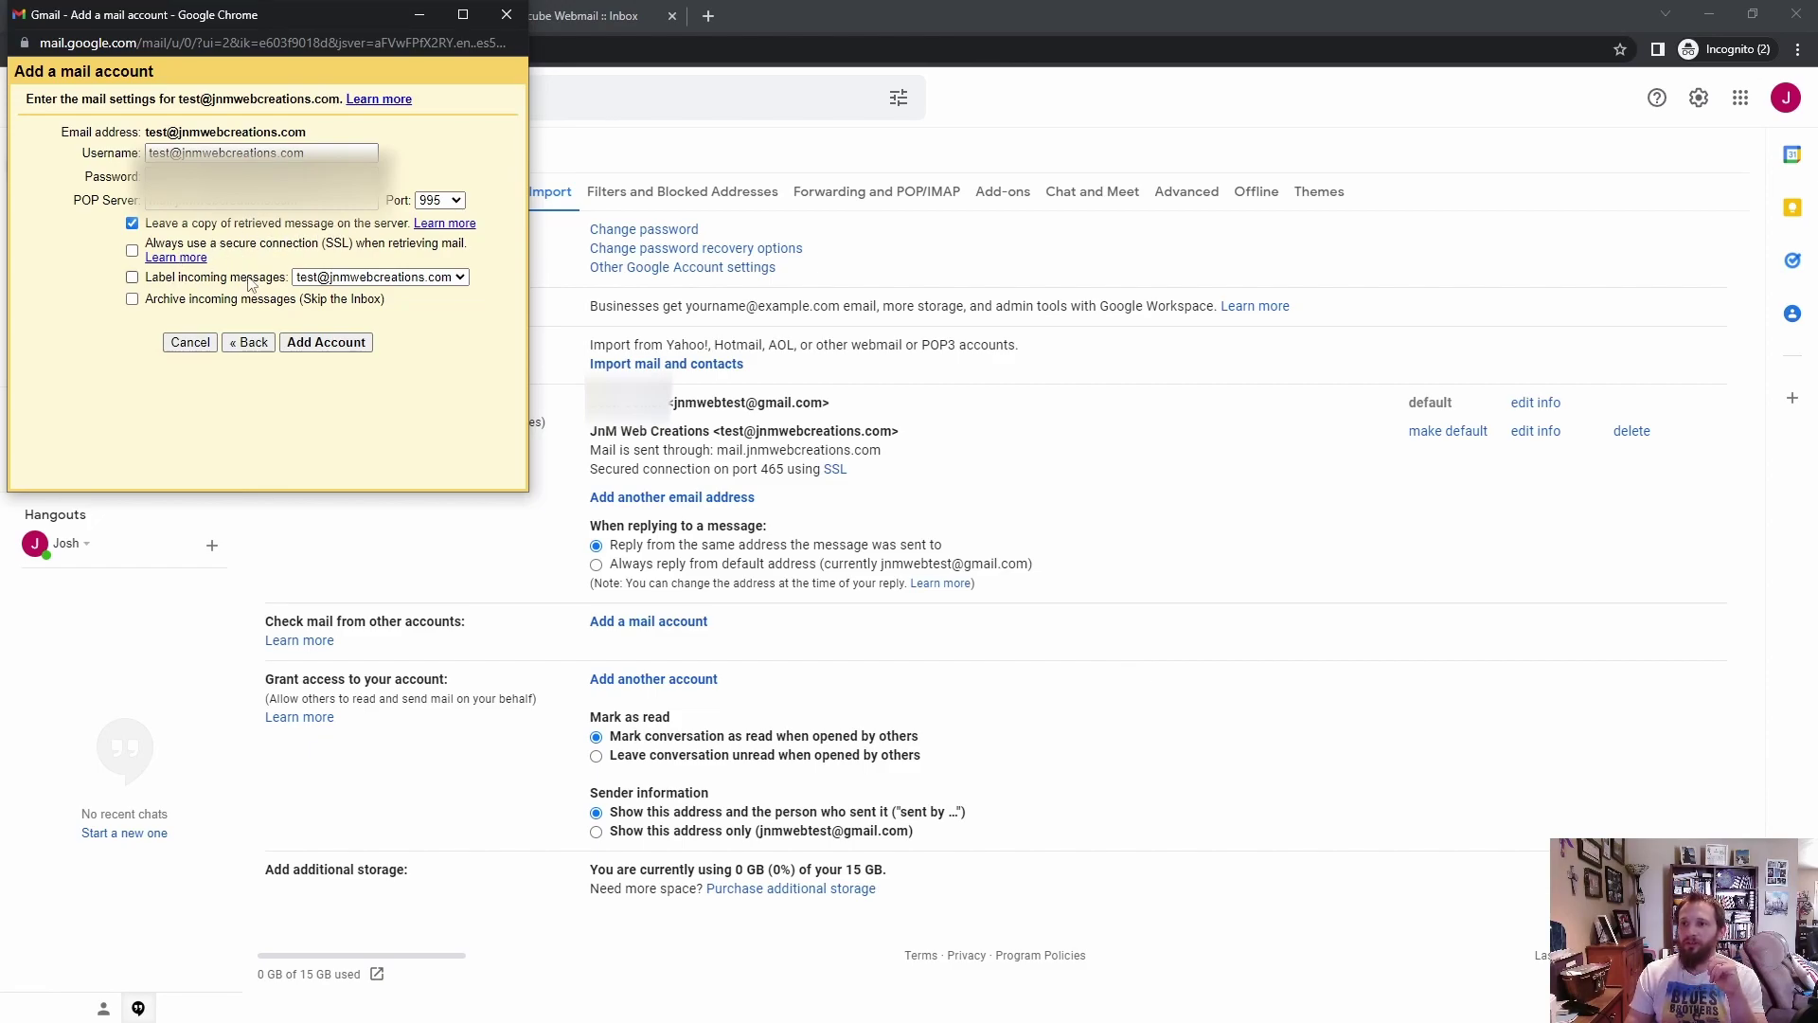
# Step: Enable 'Always use a secure connection (SSL)' and 'Label incoming messages' for the POP account
pyautogui.click(132, 254)
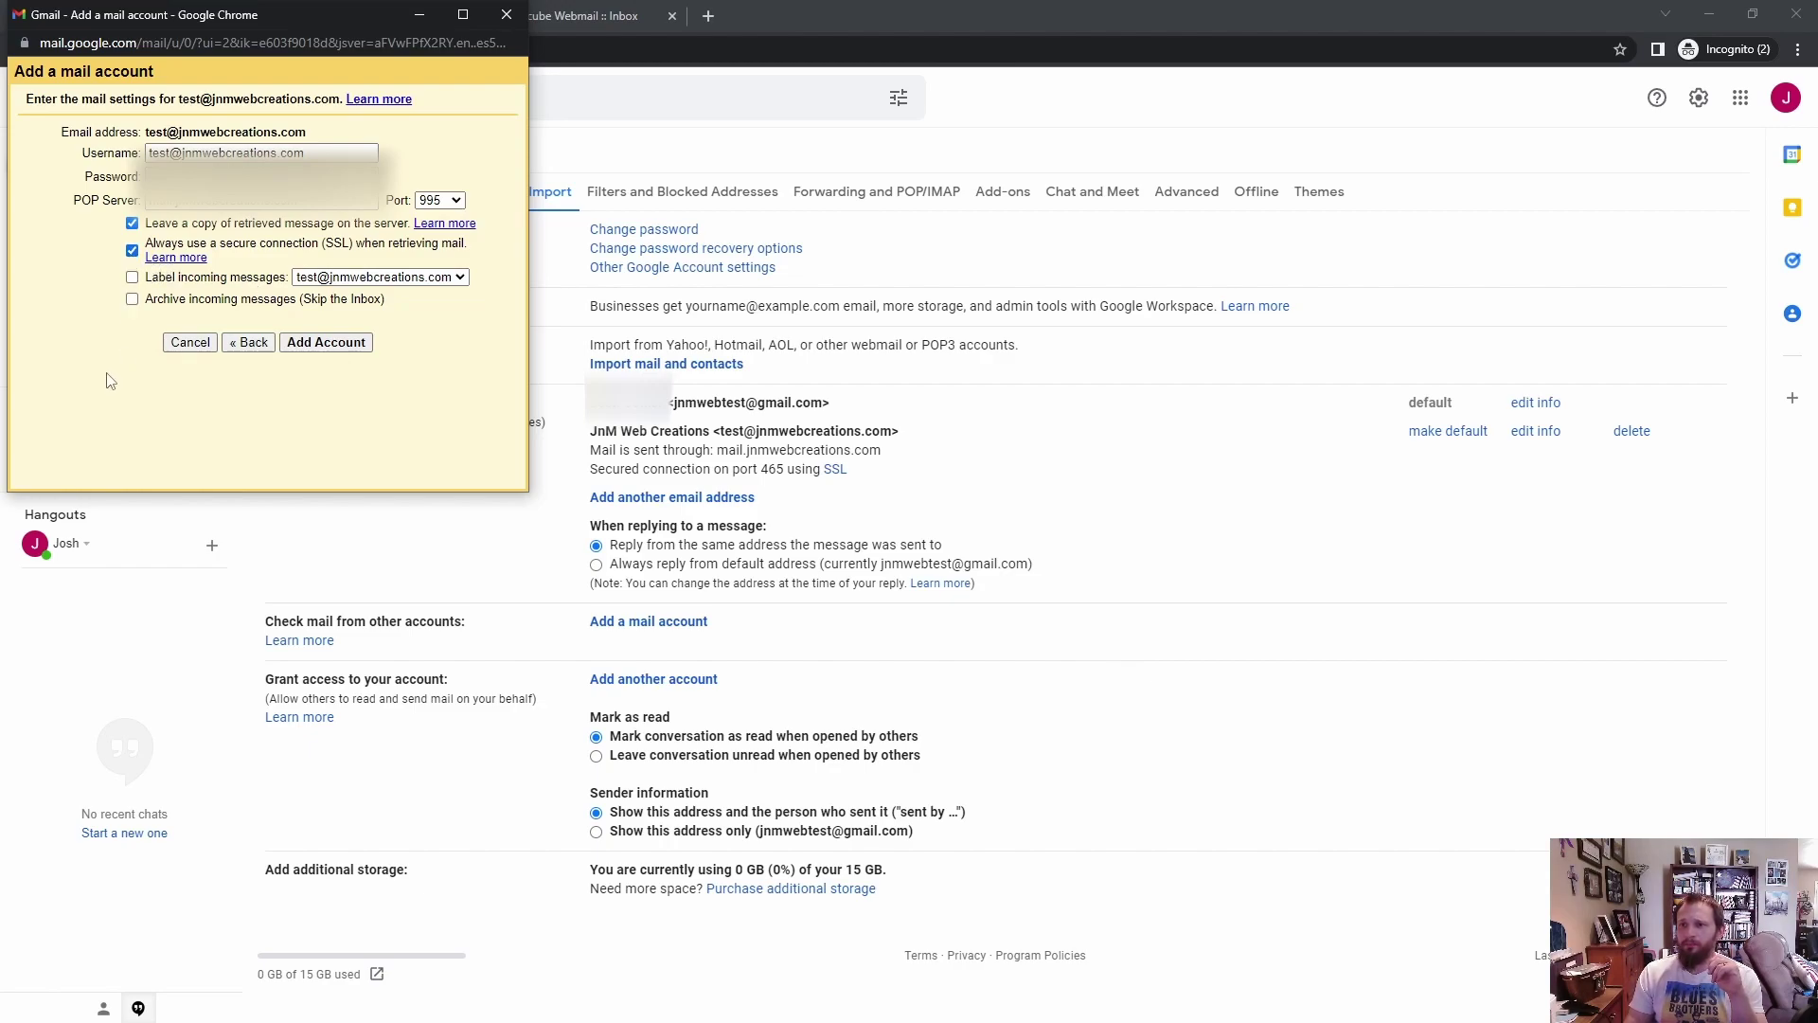
pyautogui.click(131, 278)
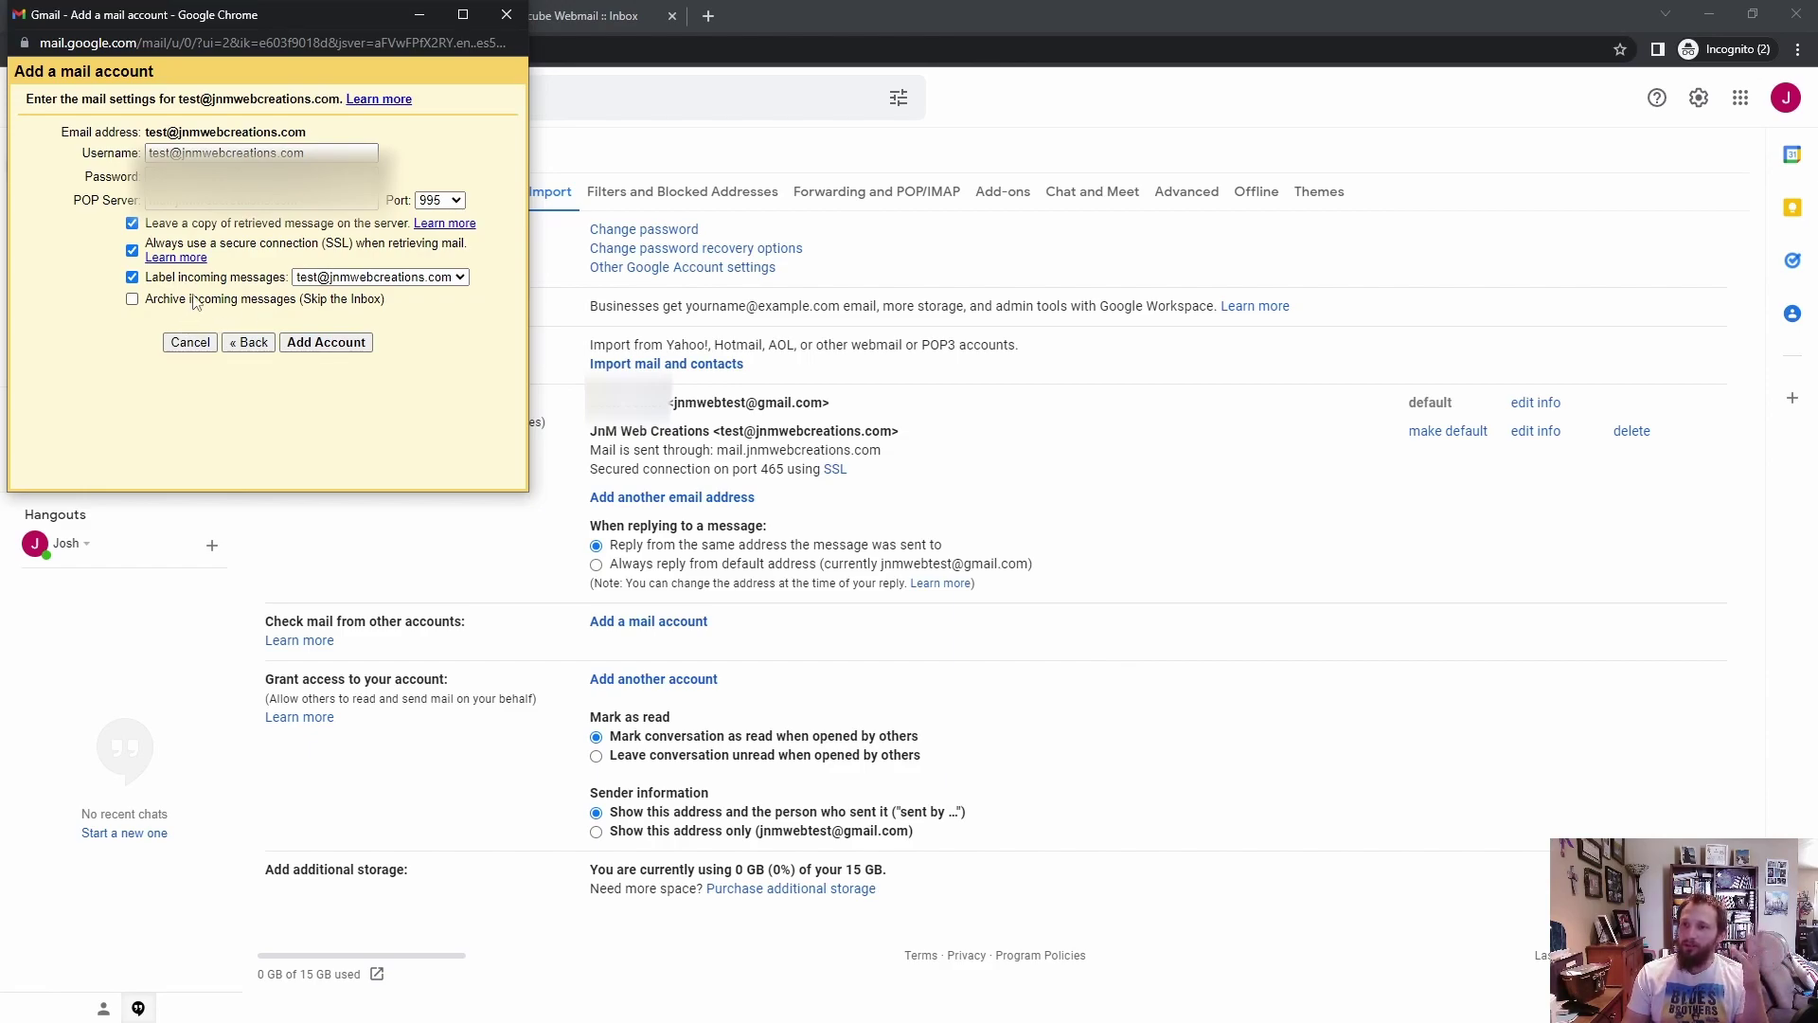
pyautogui.click(325, 344)
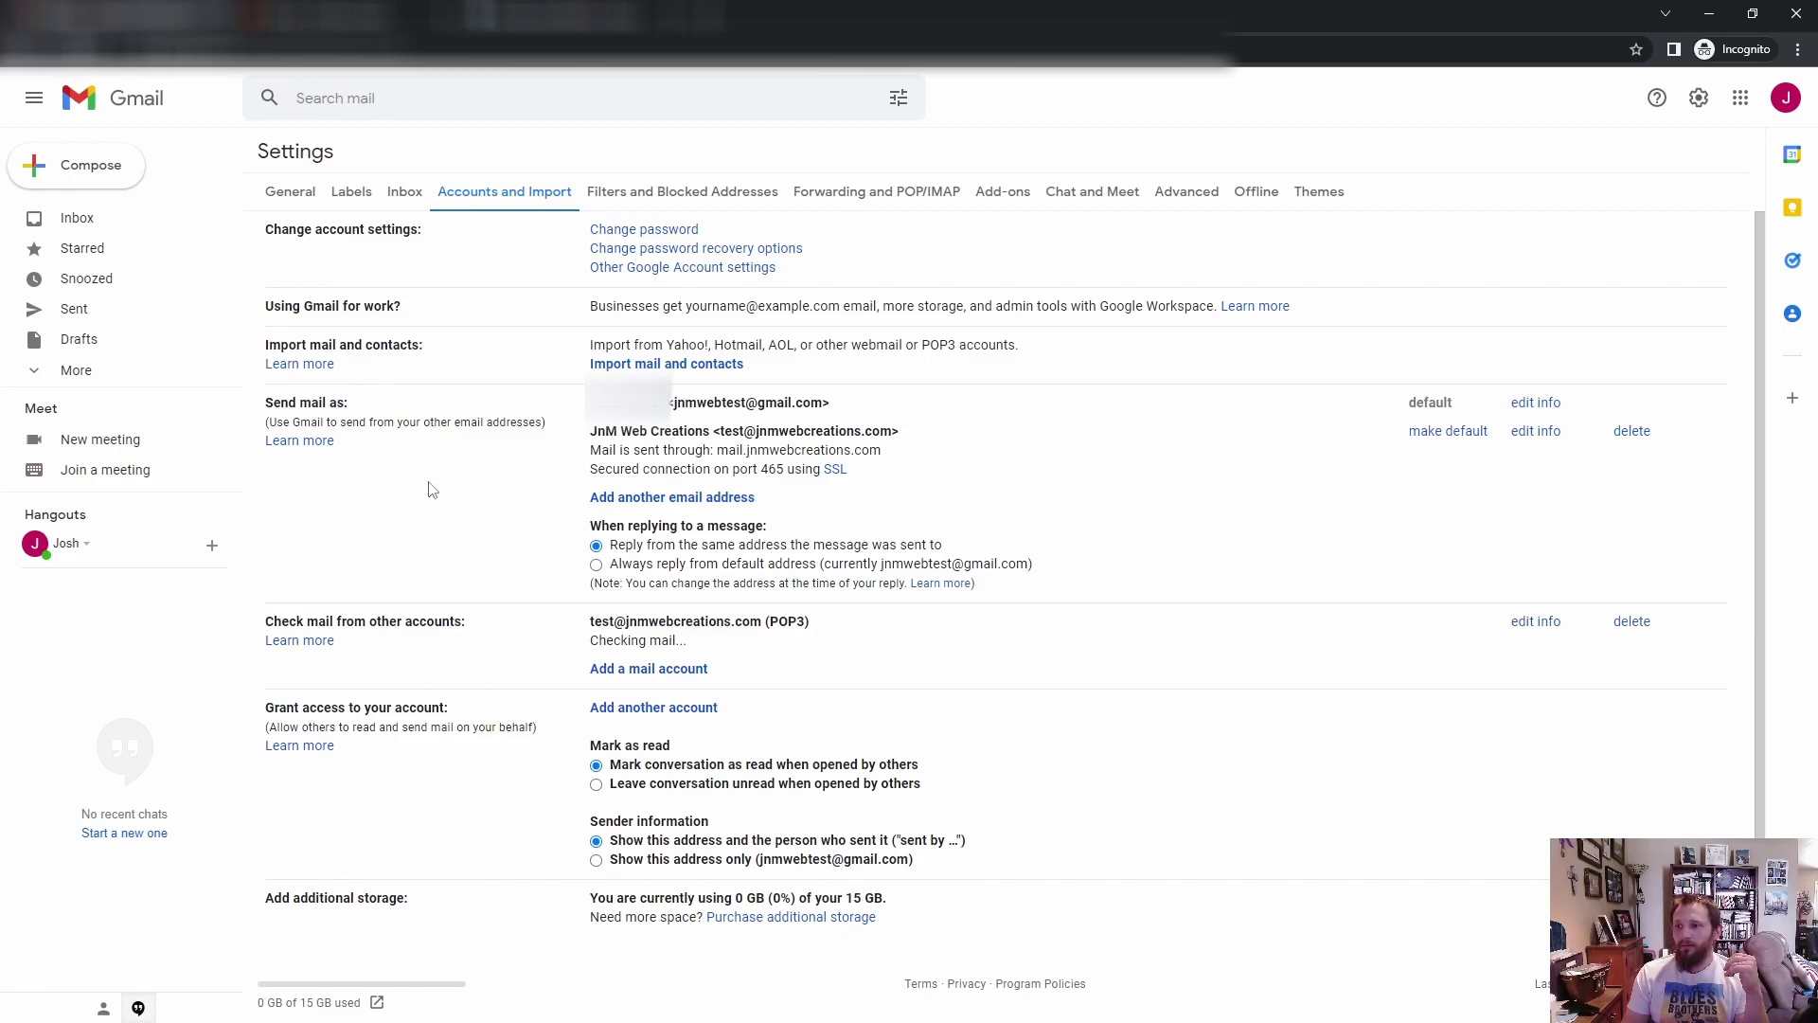
pyautogui.scroll(-1, 914, 677)
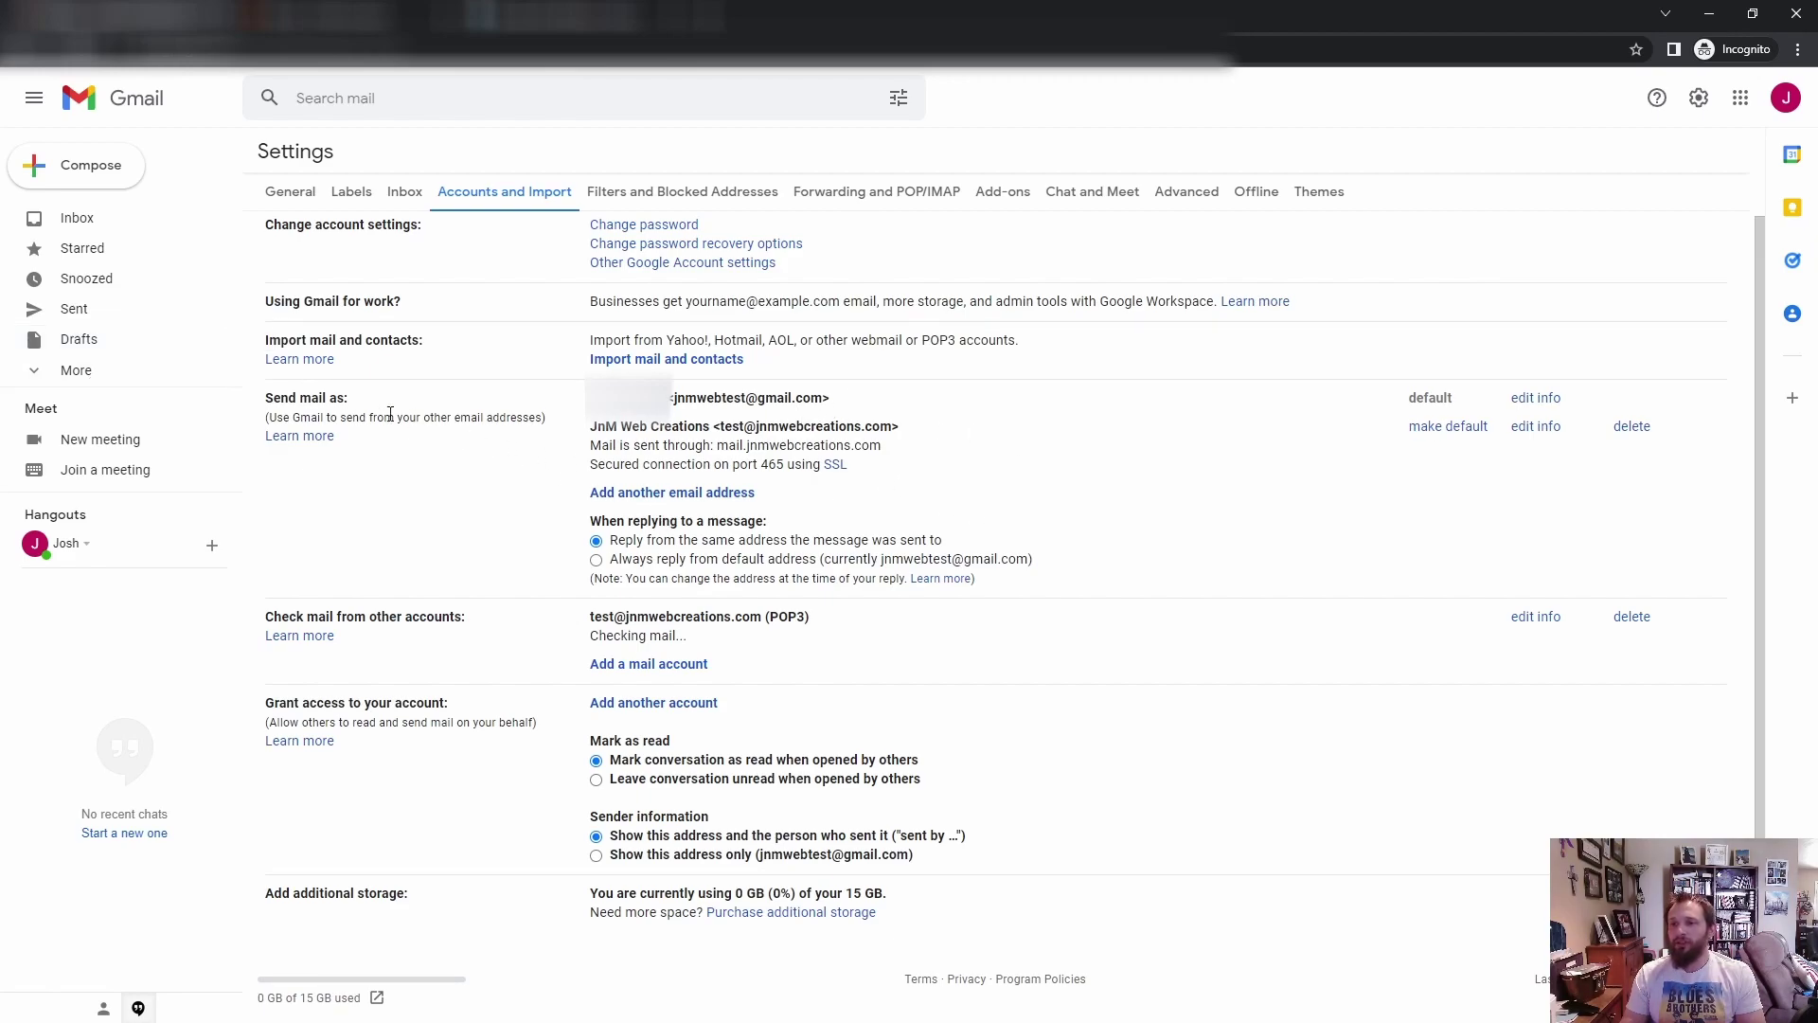
# Step: Check the sidebar labels under More, then go to the Inbox with the two fetched messages
pyautogui.click(83, 370)
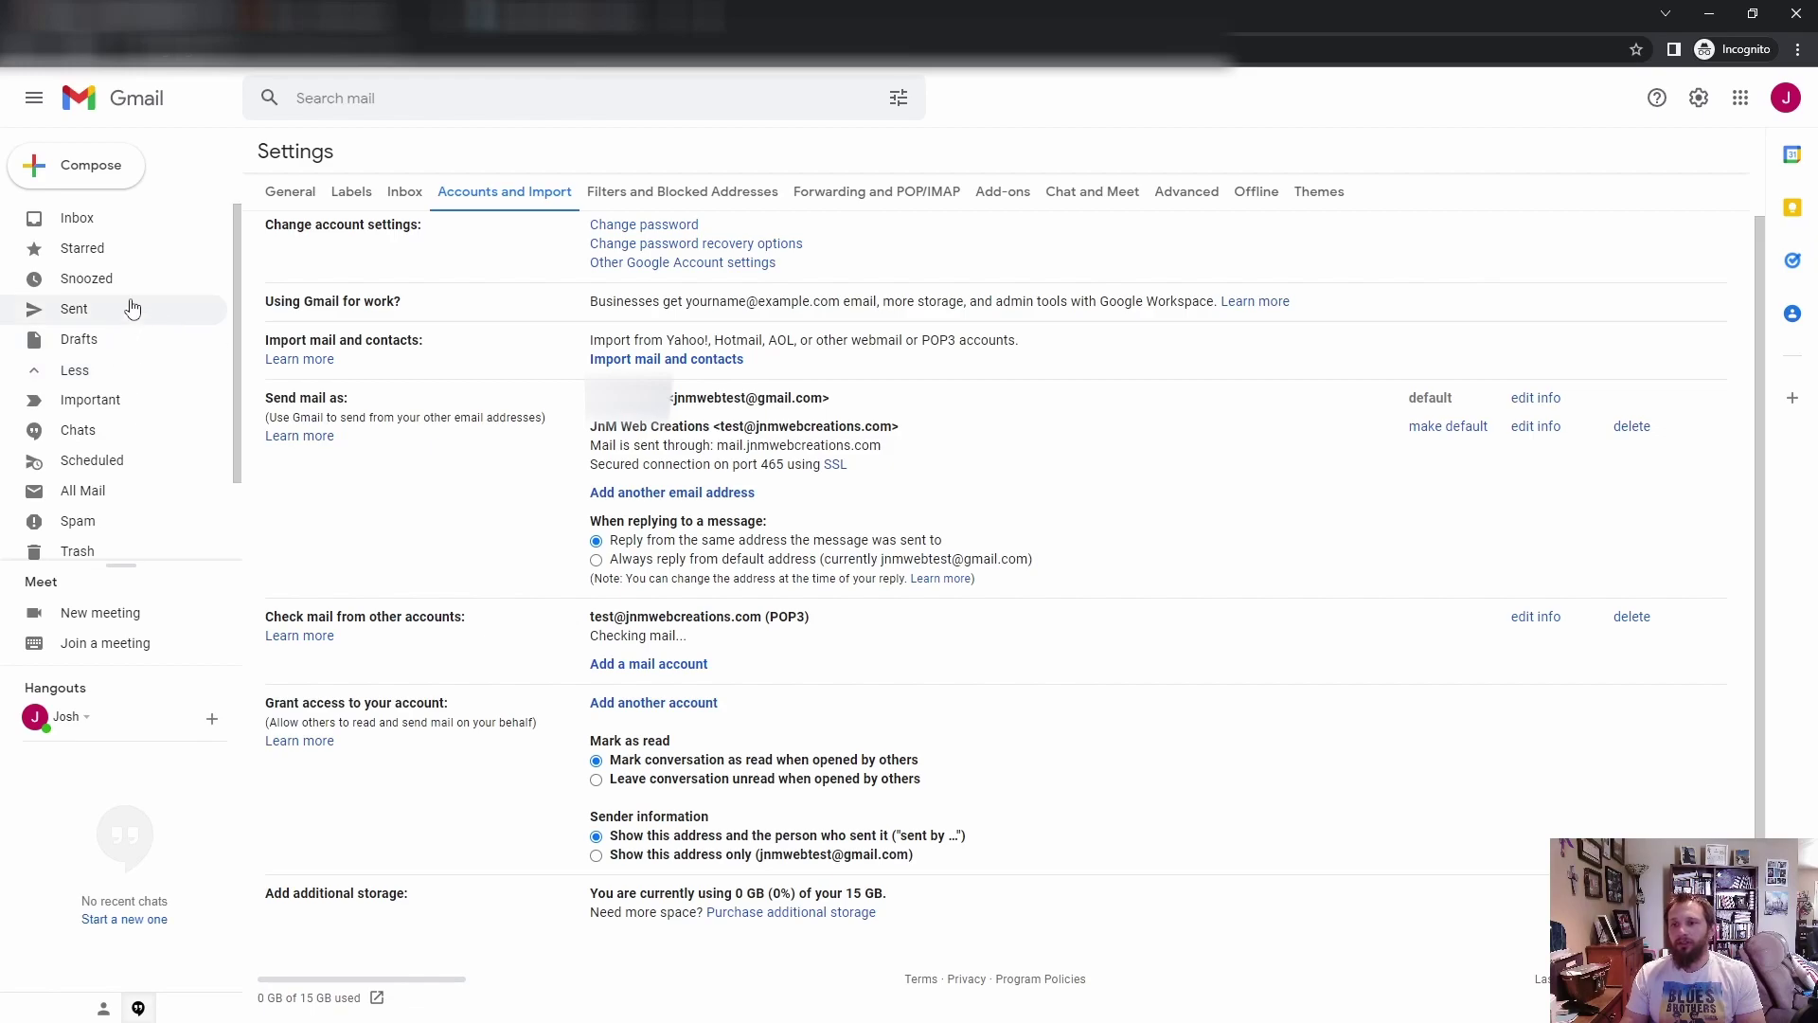
pyautogui.scroll(-1, 133, 309)
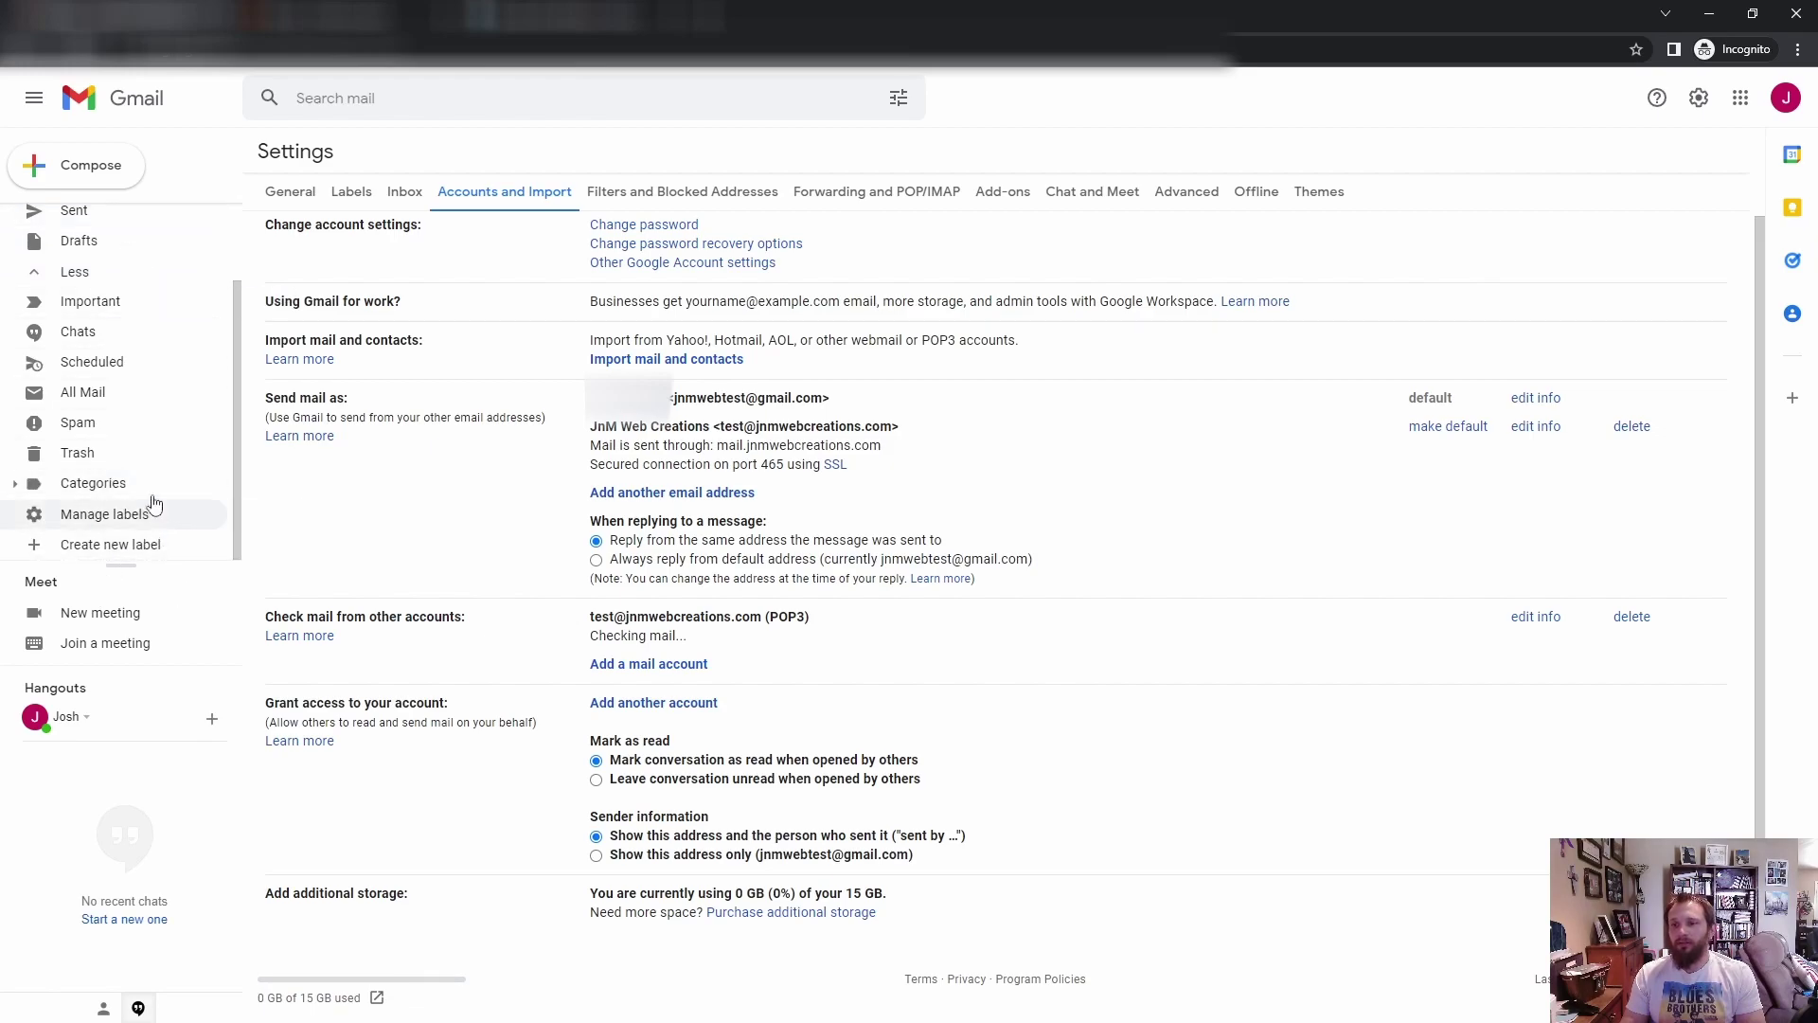
pyautogui.scroll(1, 107, 422)
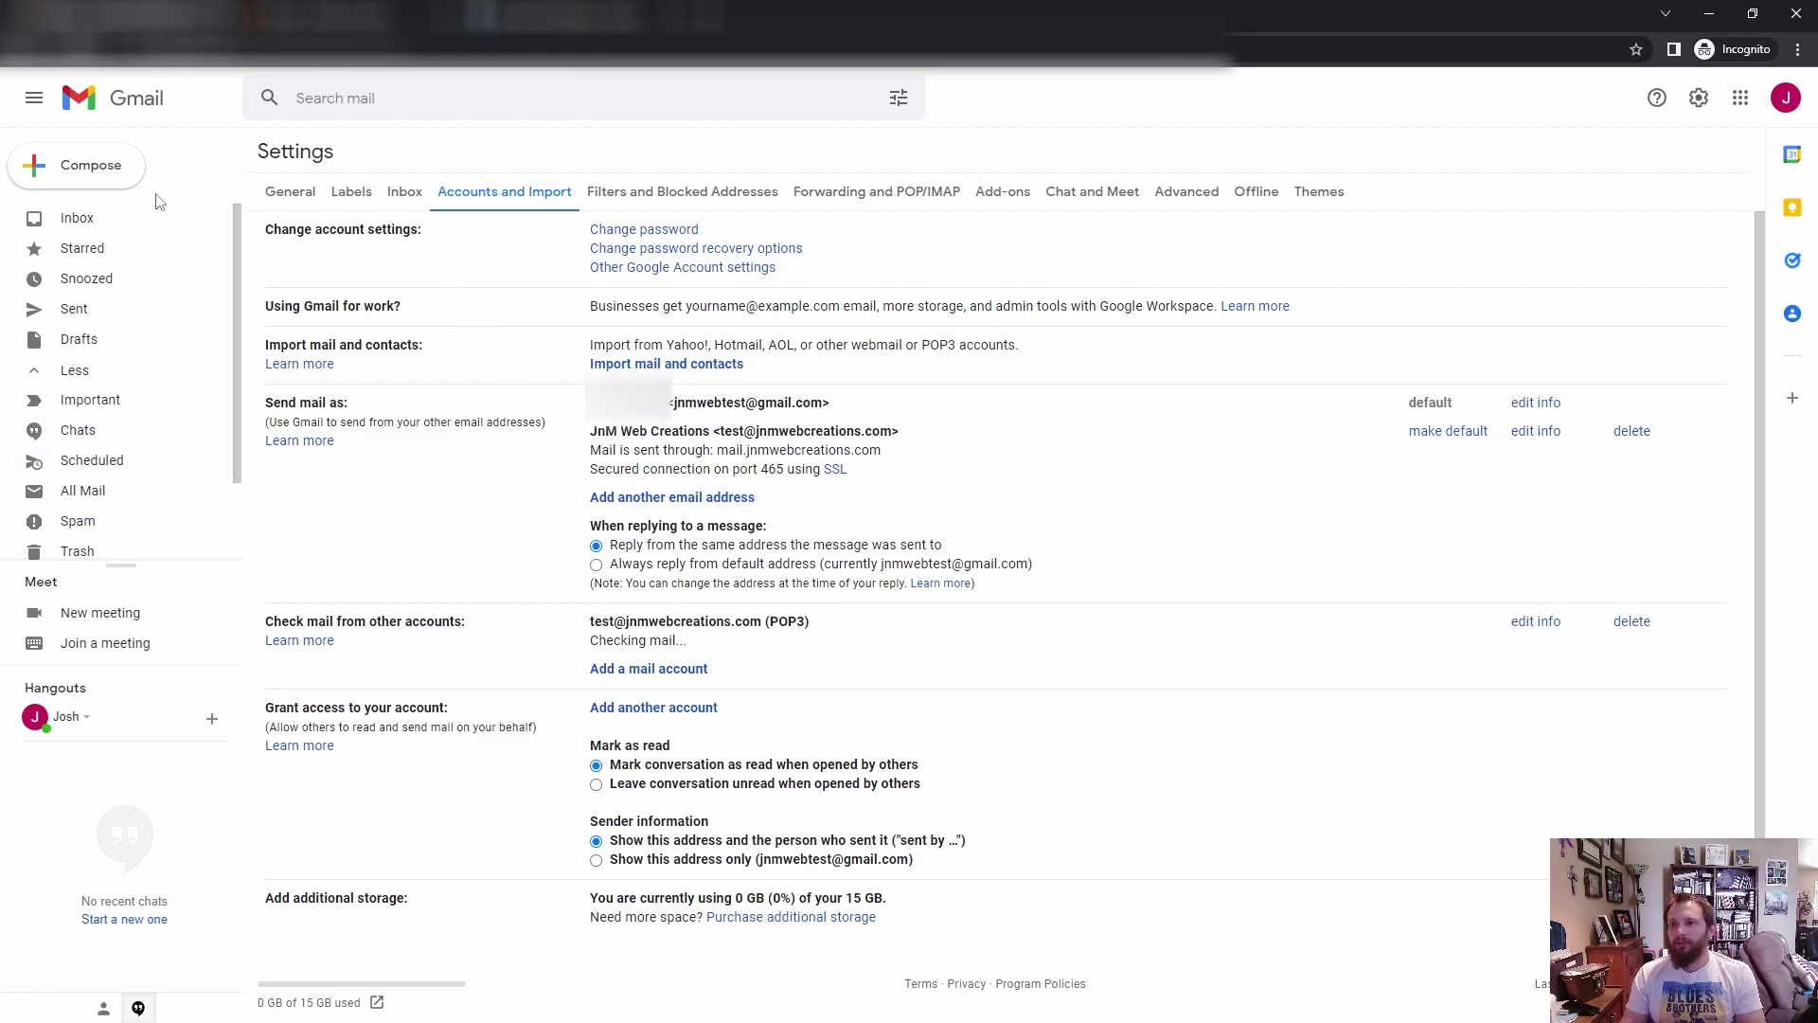
pyautogui.click(93, 219)
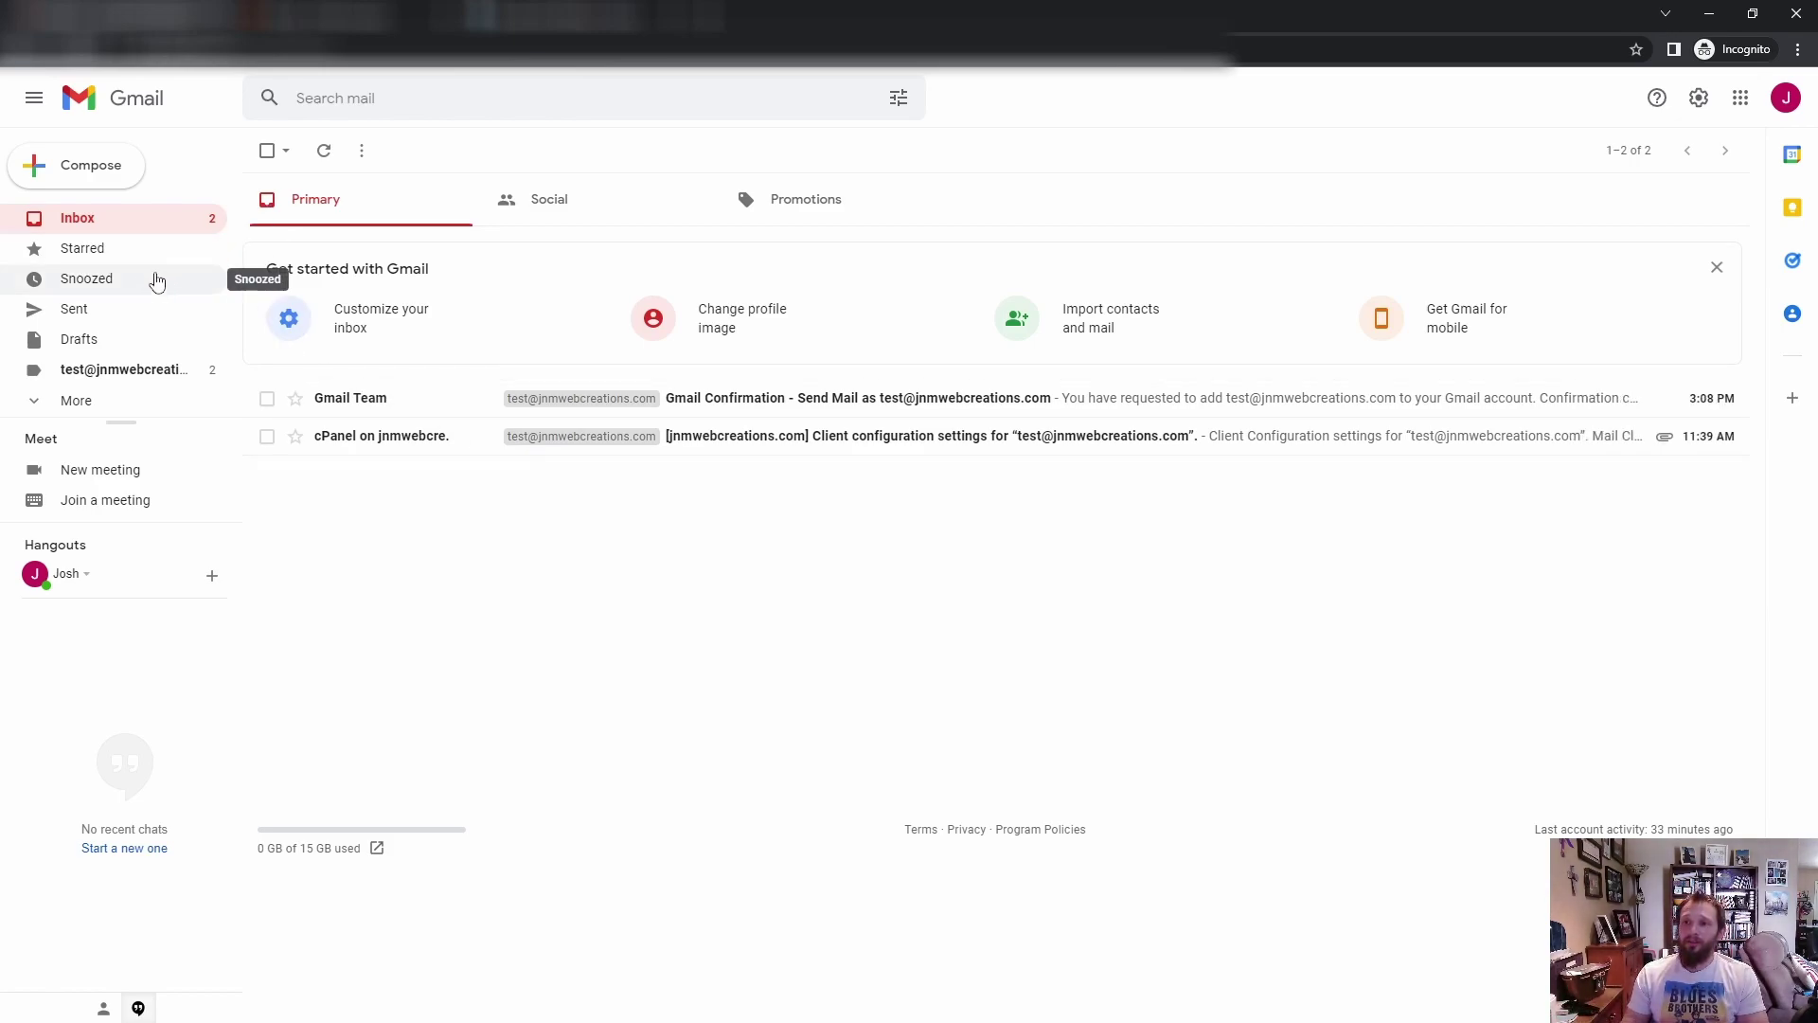
pyautogui.click(115, 377)
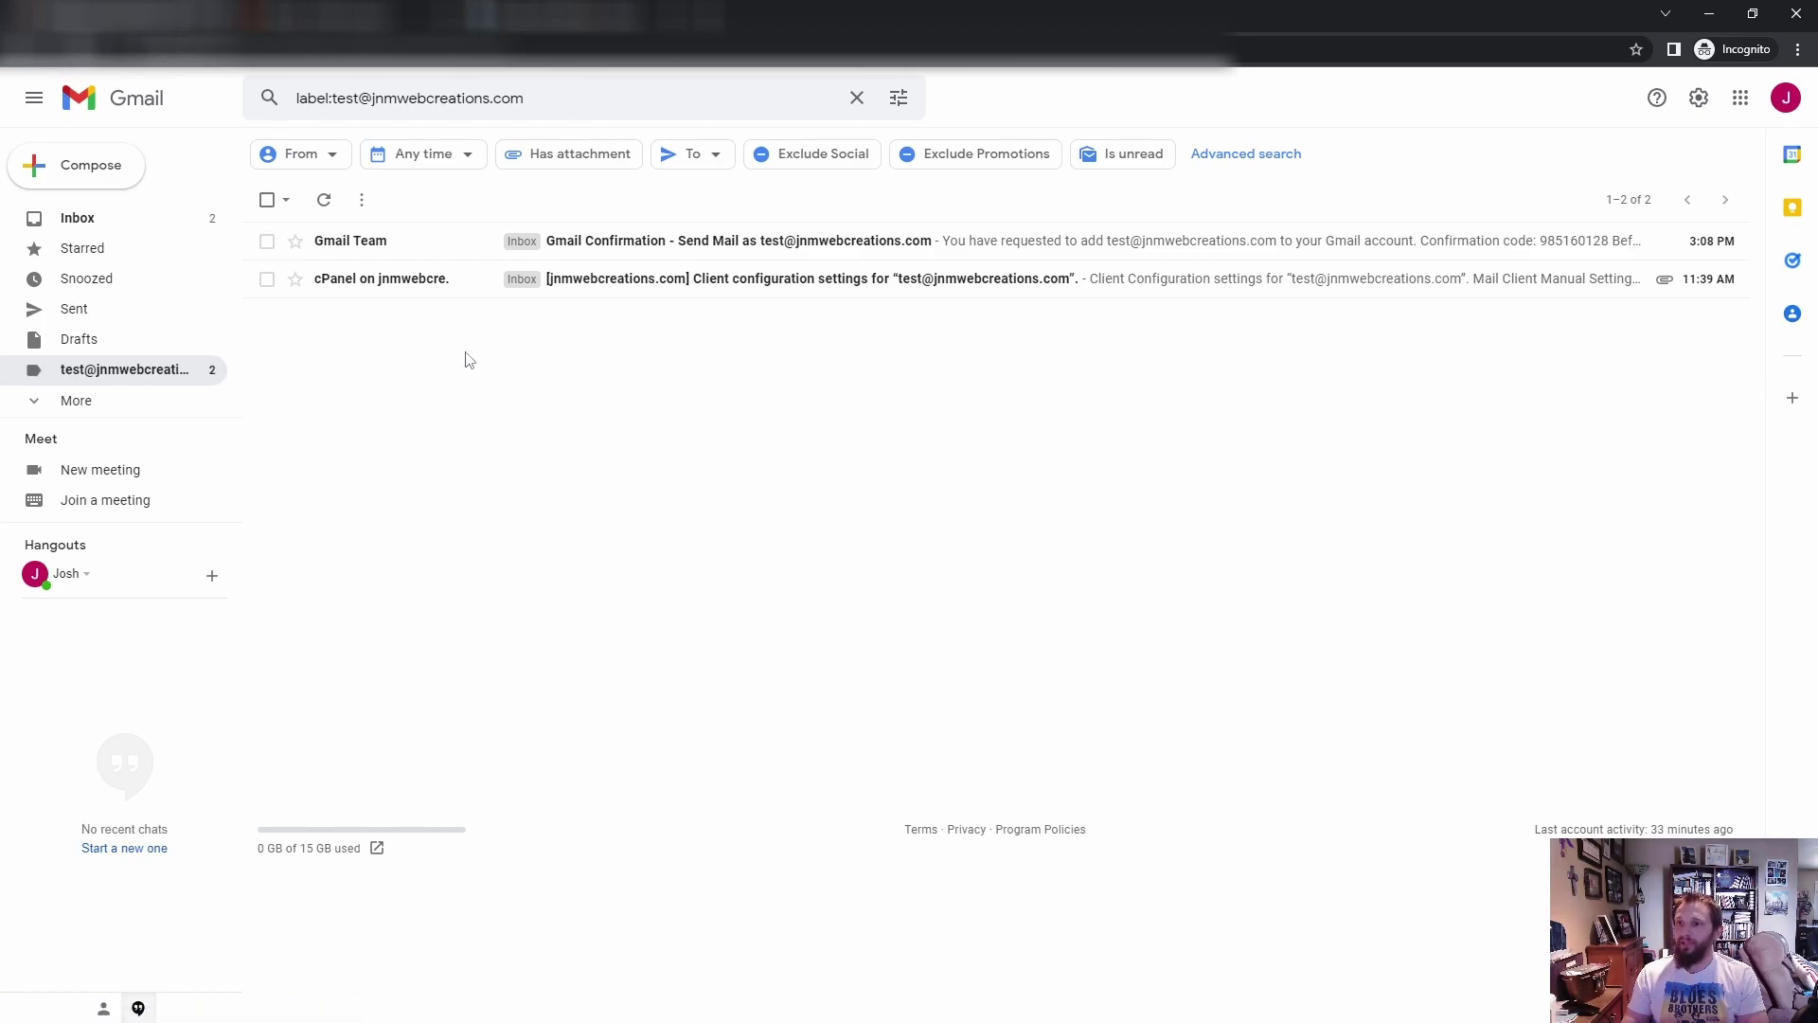
pyautogui.click(158, 236)
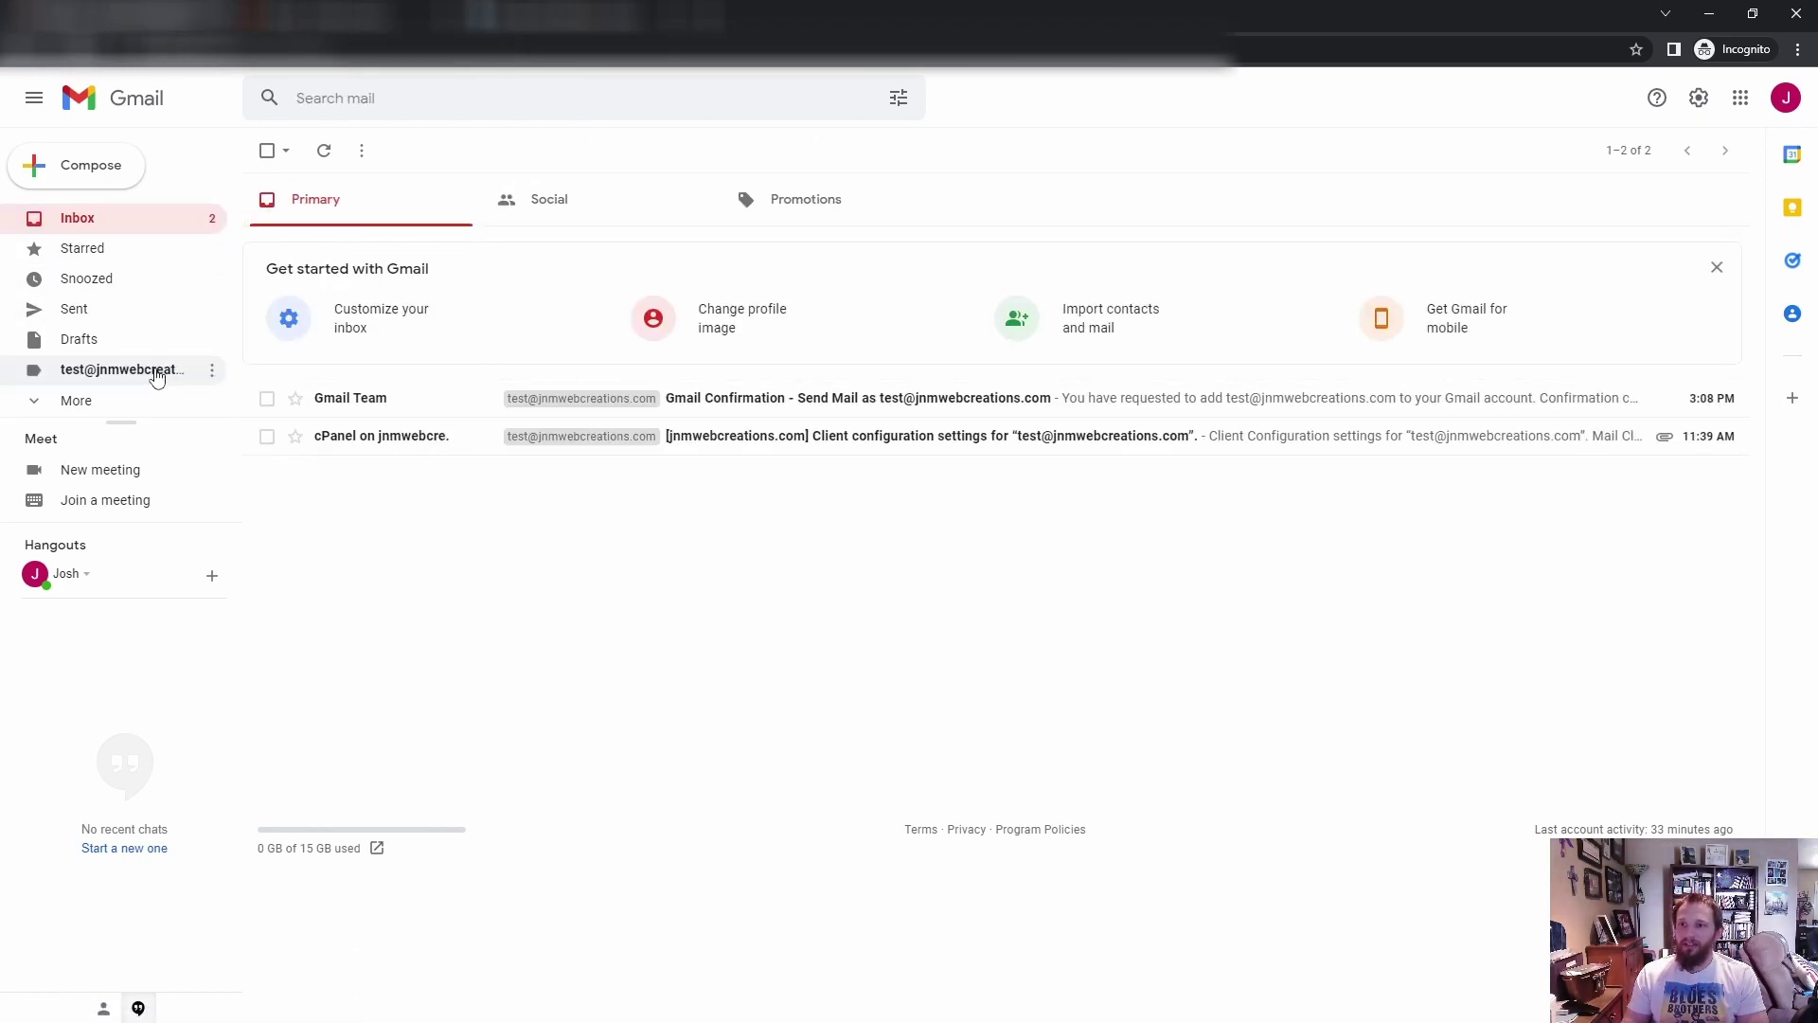
pyautogui.click(123, 370)
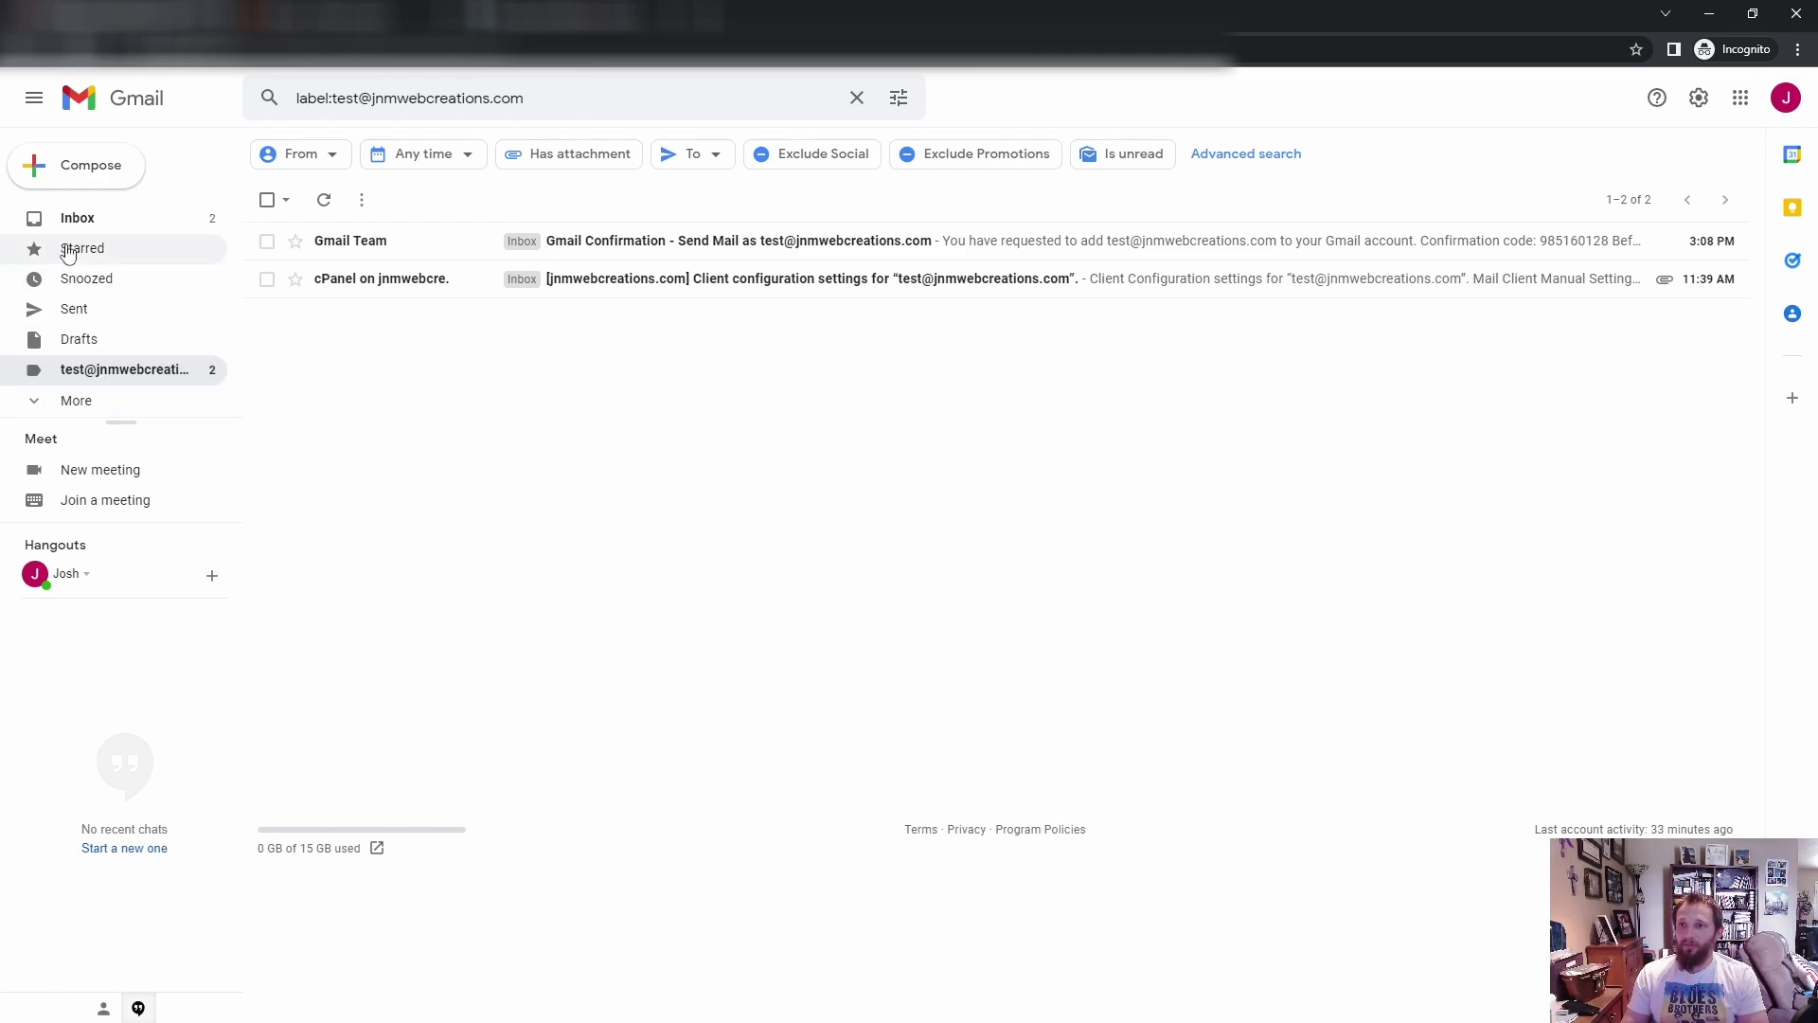
pyautogui.click(223, 214)
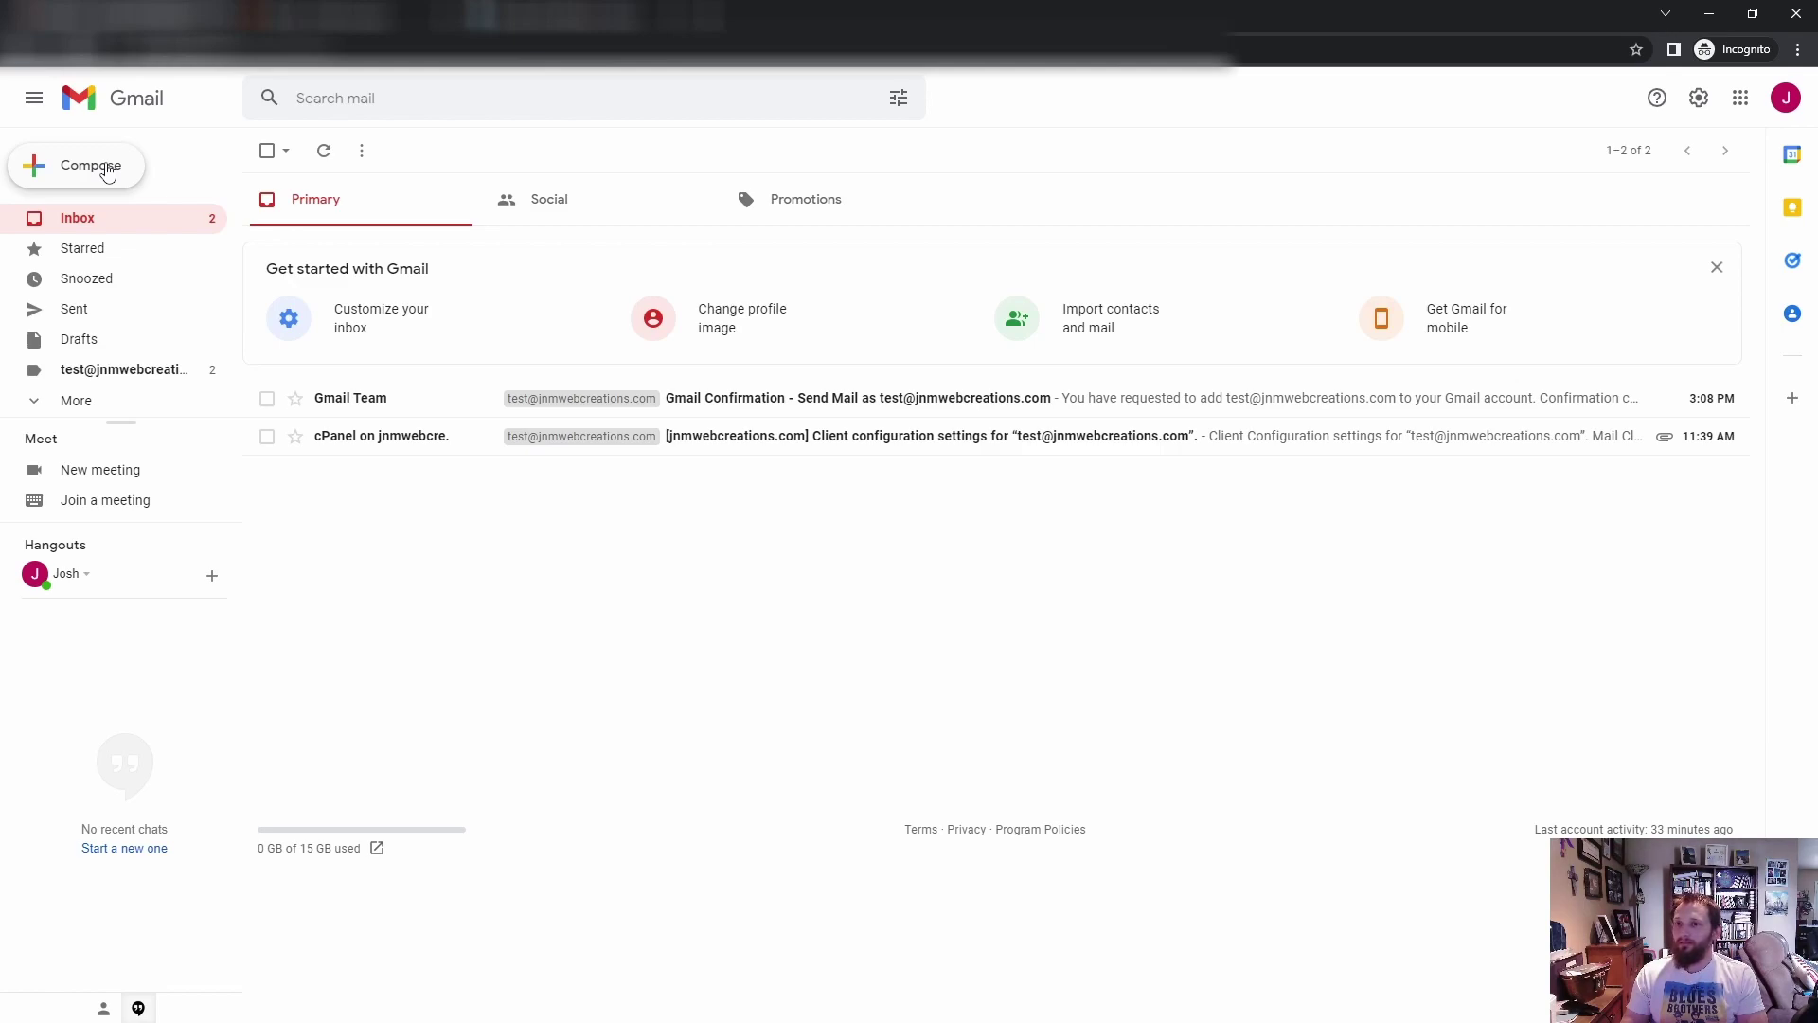
# Step: Compose a new message and set its sender to JnM Web Creations
pyautogui.click(108, 171)
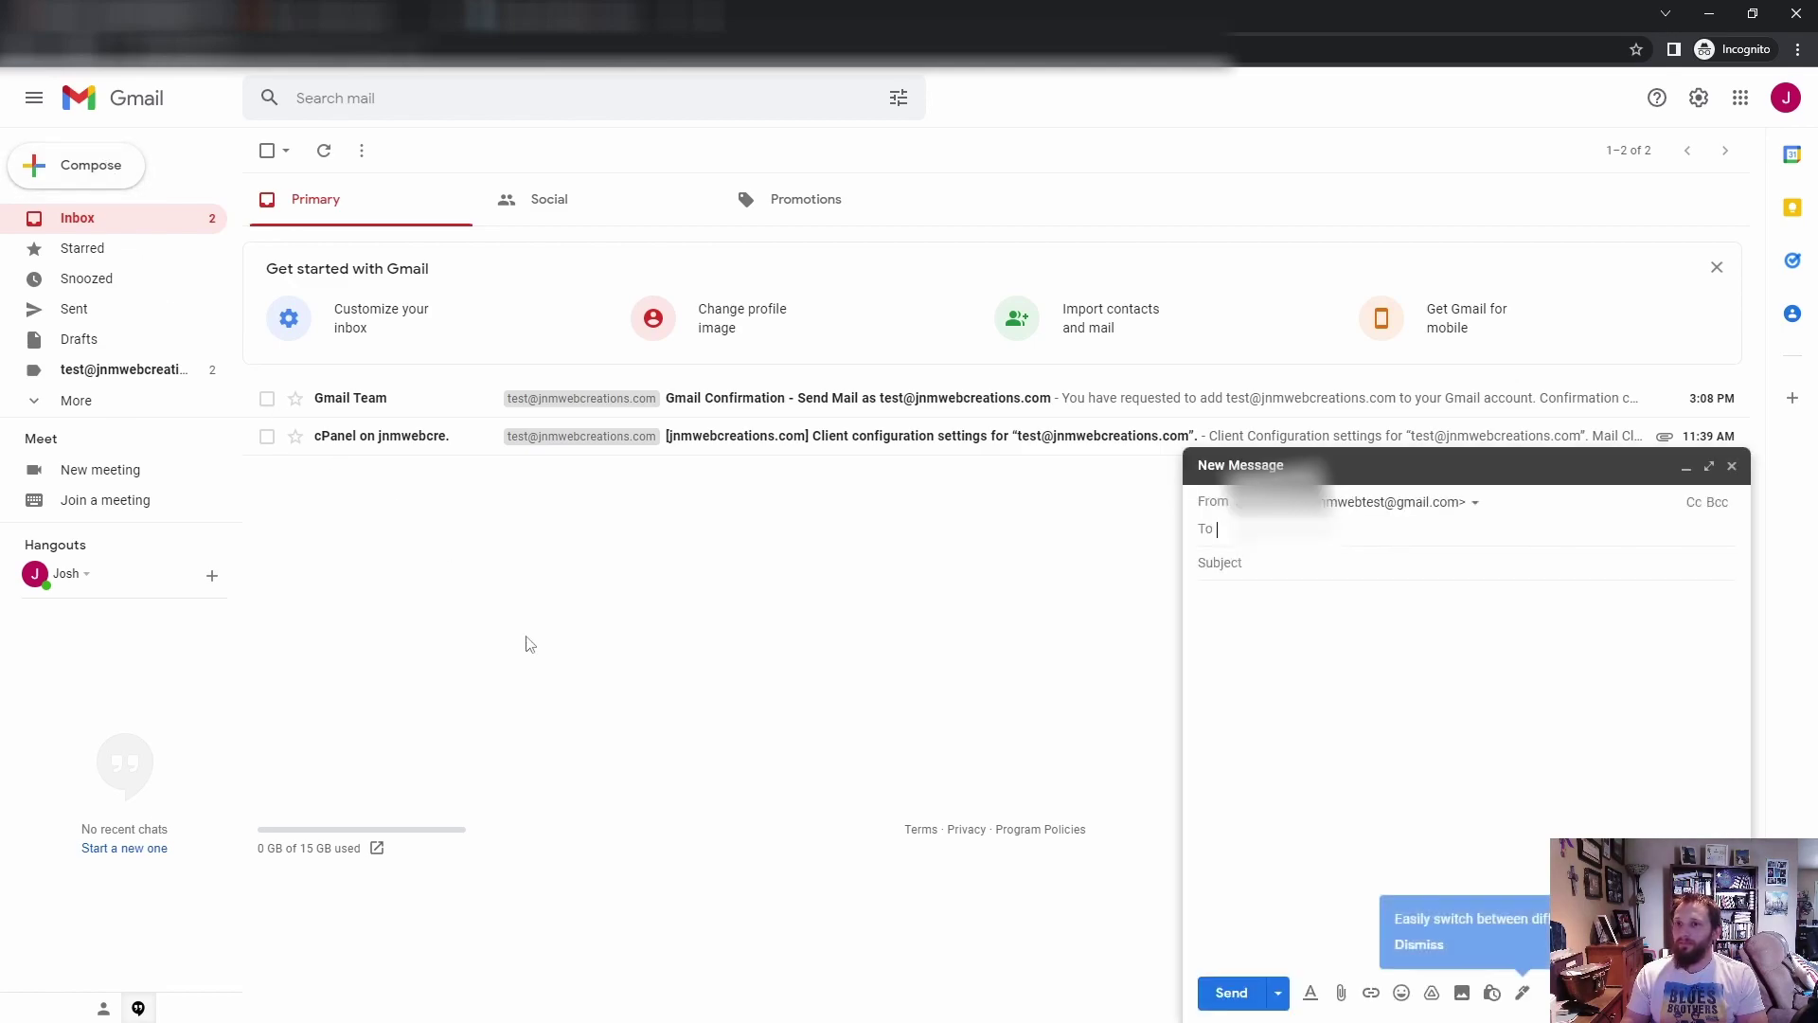
pyautogui.click(1476, 506)
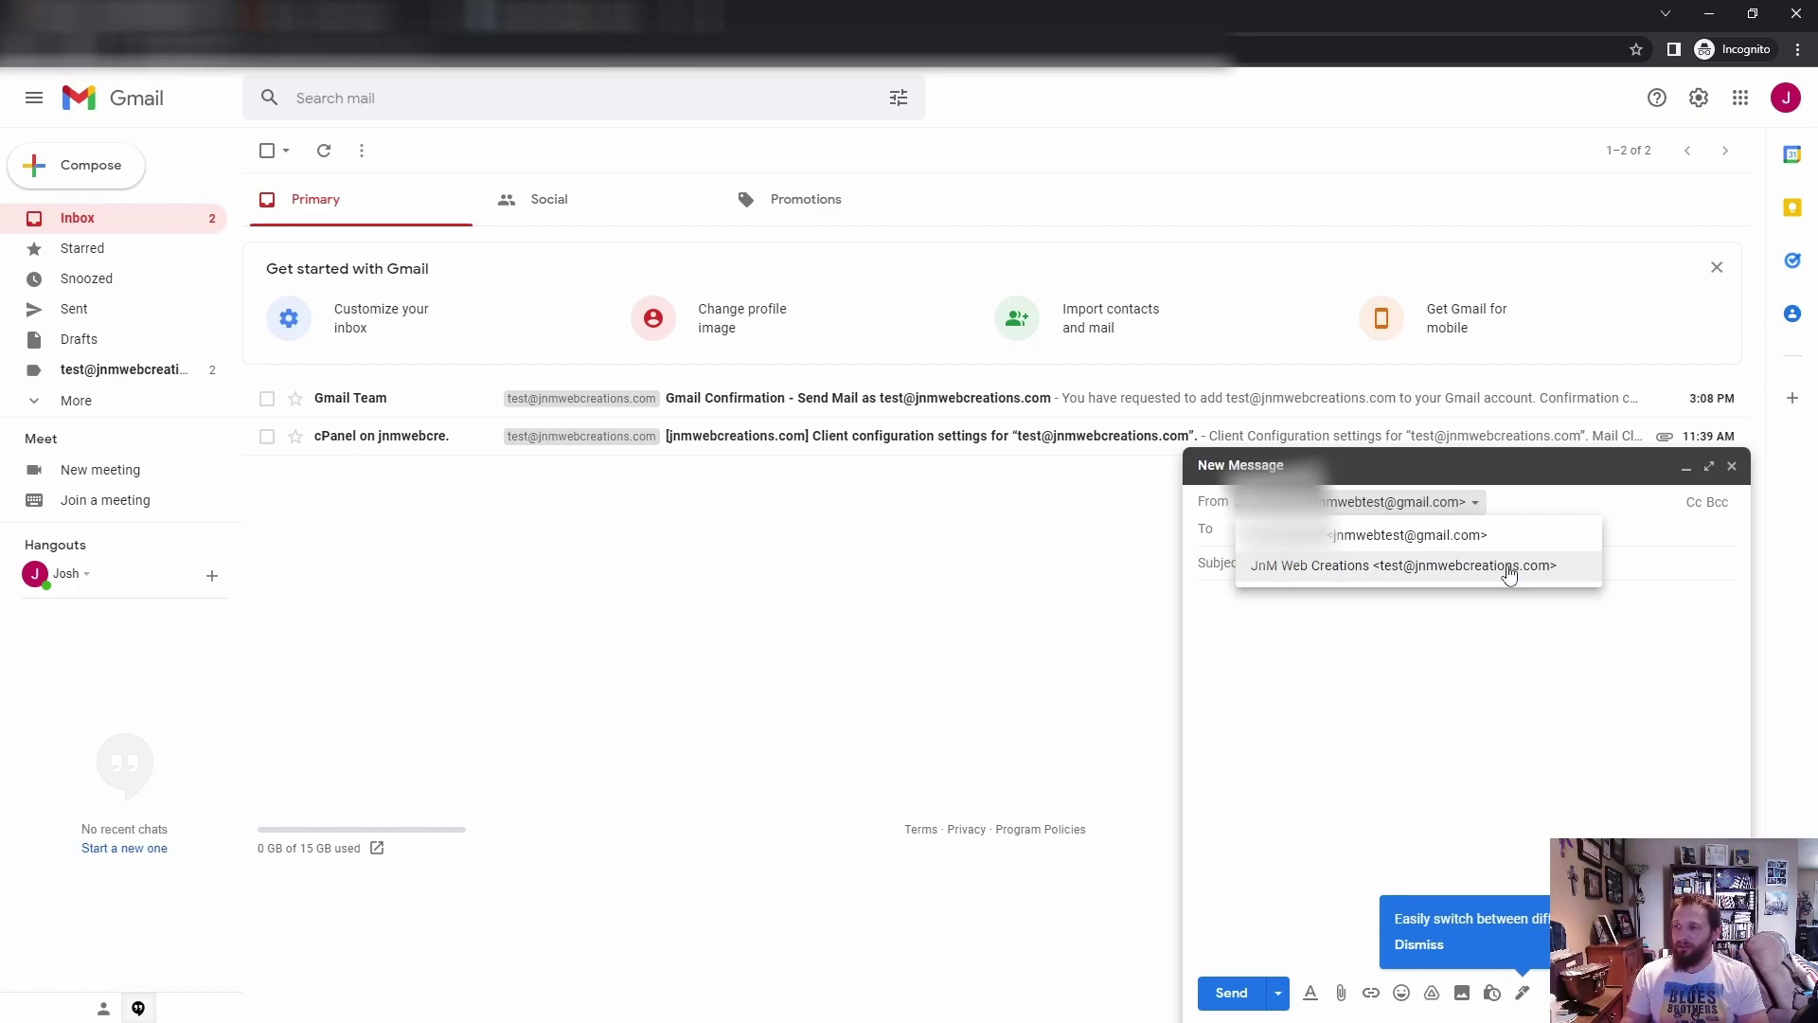
pyautogui.click(1510, 575)
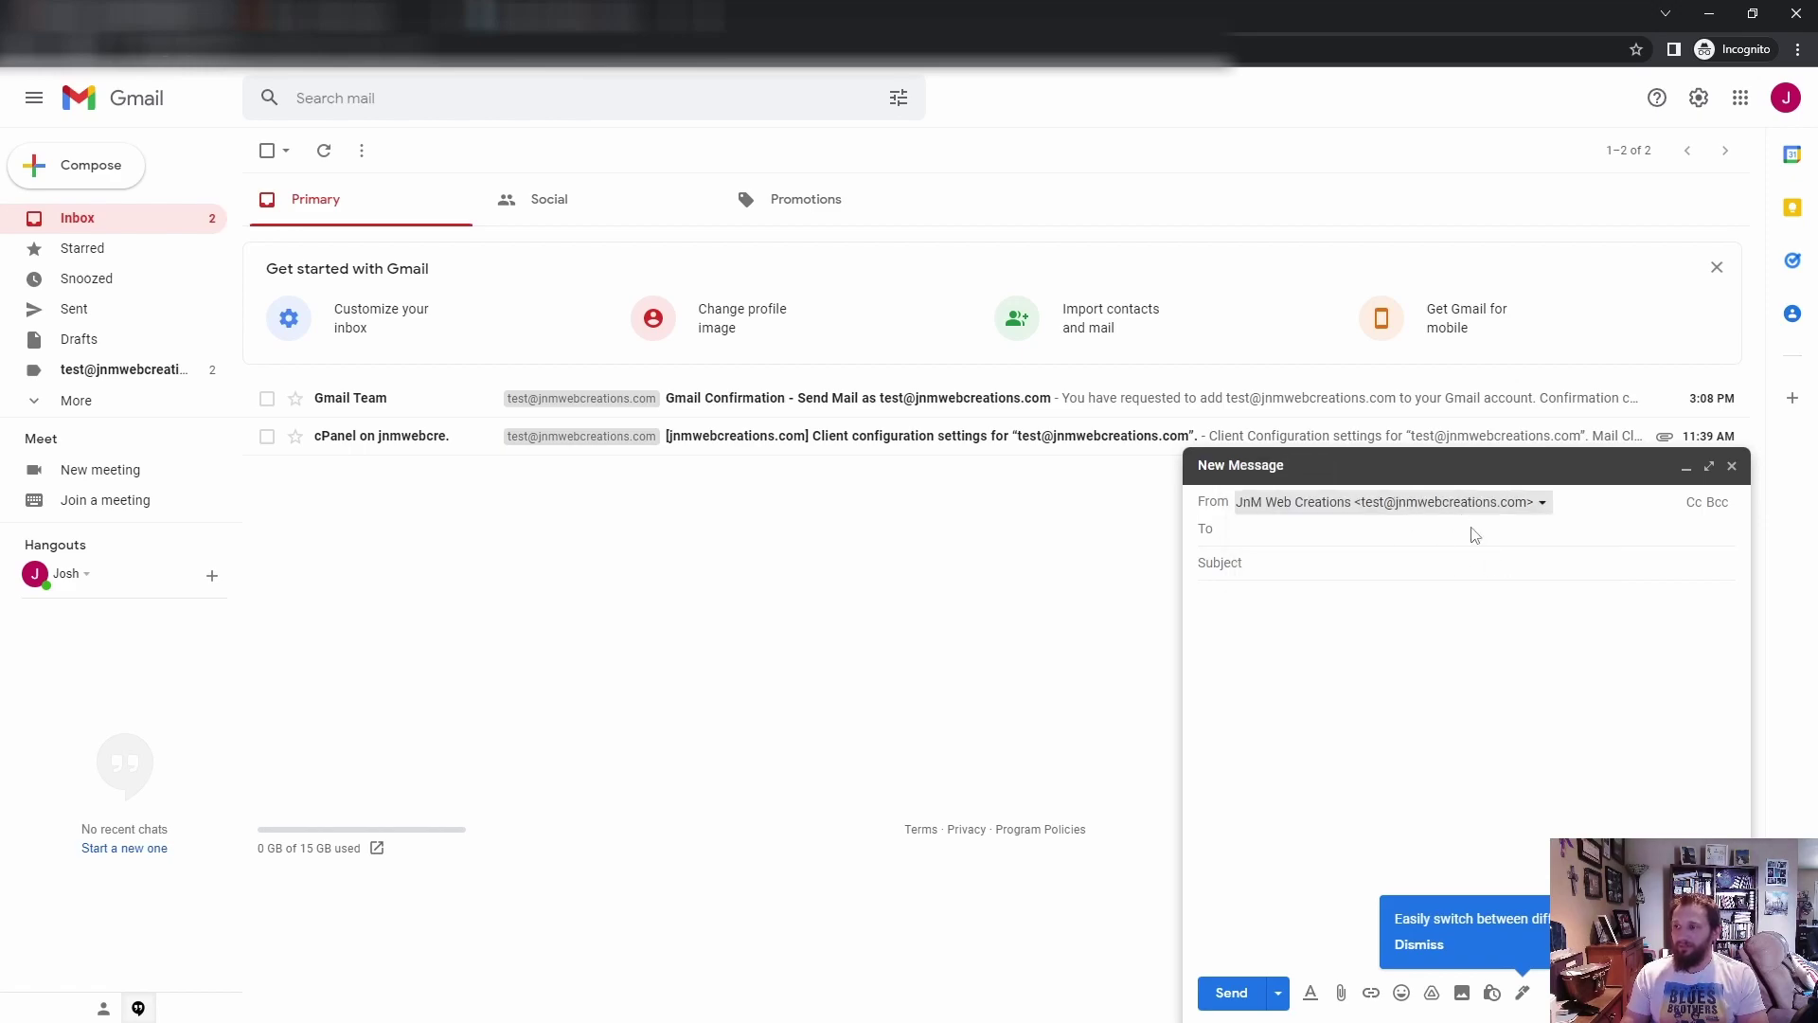
pyautogui.click(1306, 546)
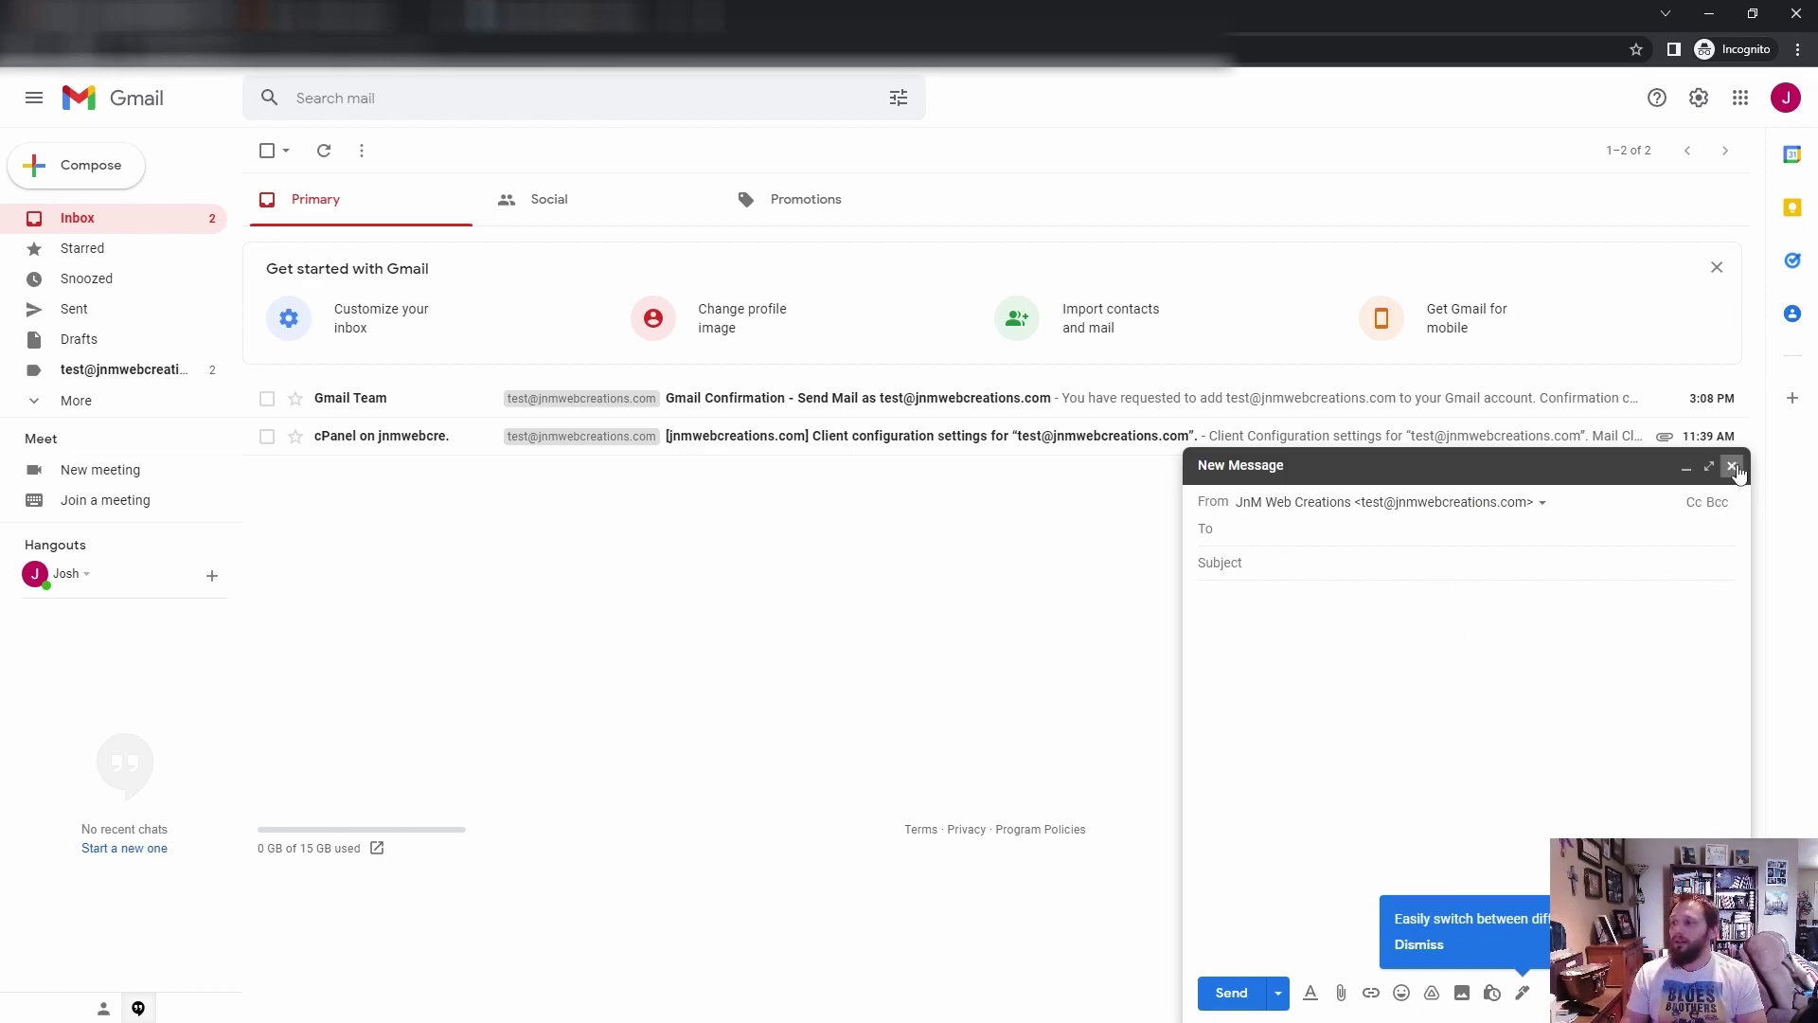
# Step: Switch the sender back to the Gmail address and close the message as a draft
pyautogui.click(1498, 516)
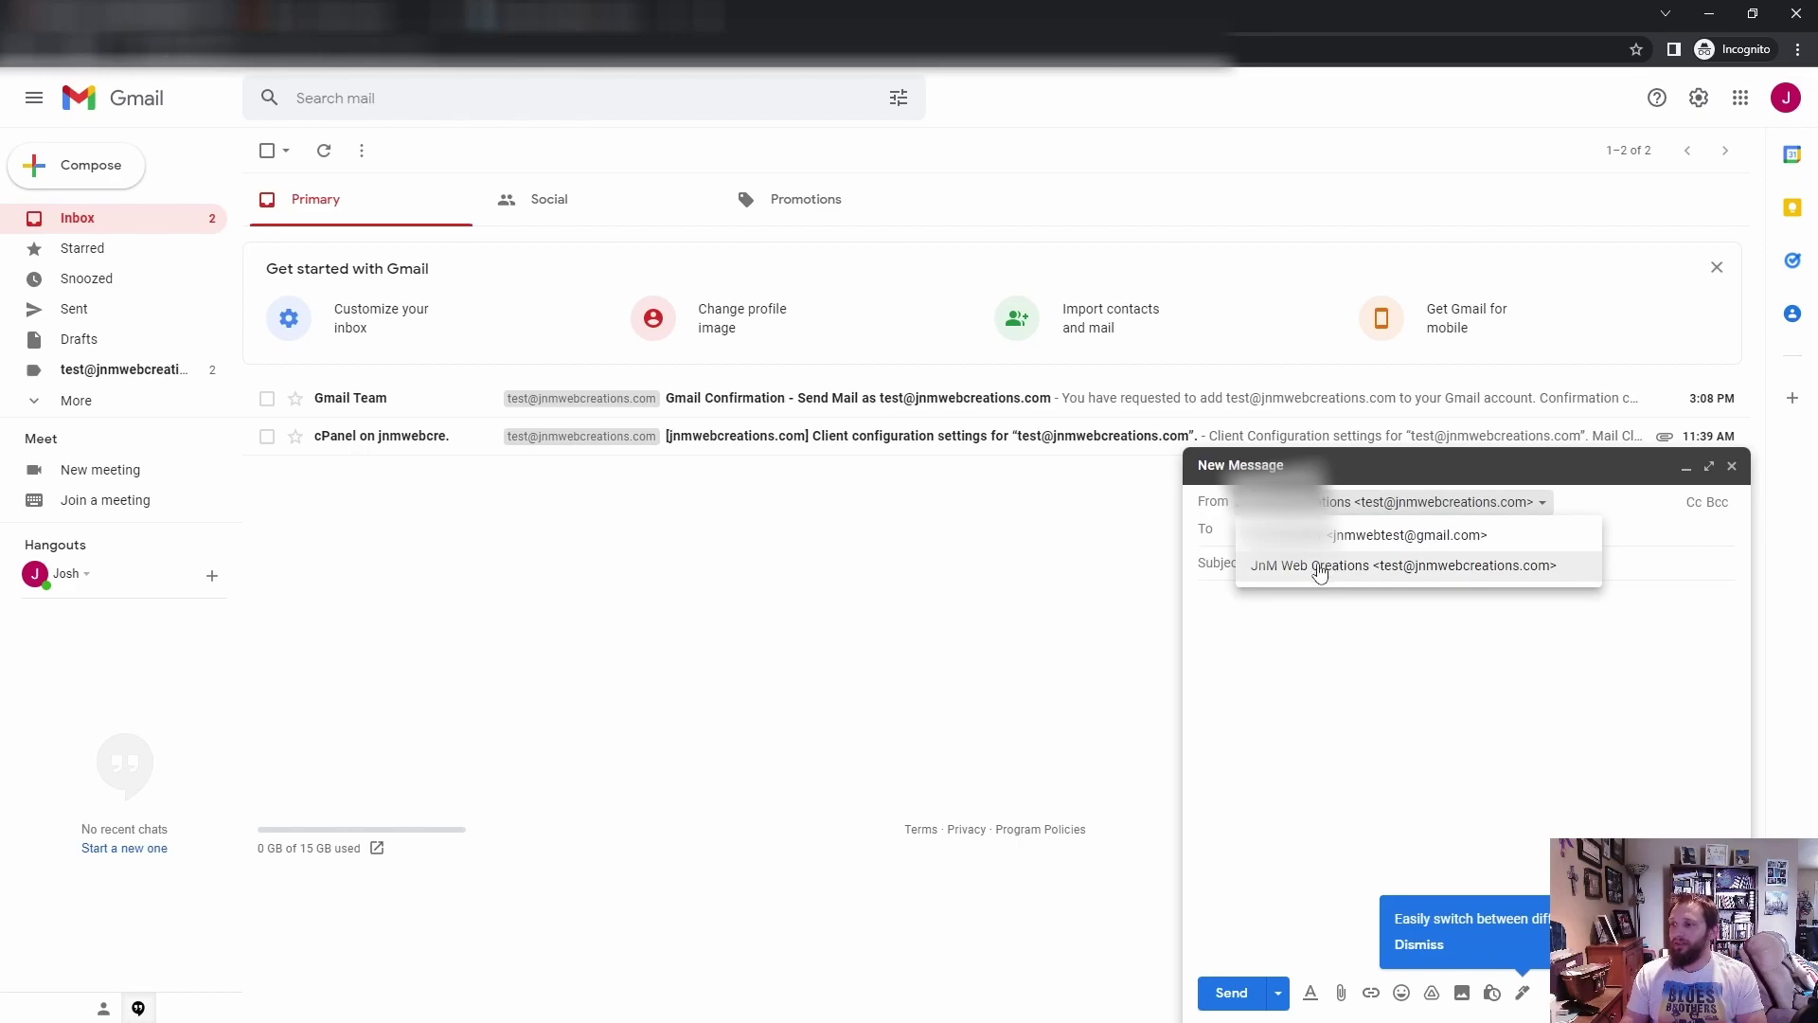
pyautogui.click(1352, 537)
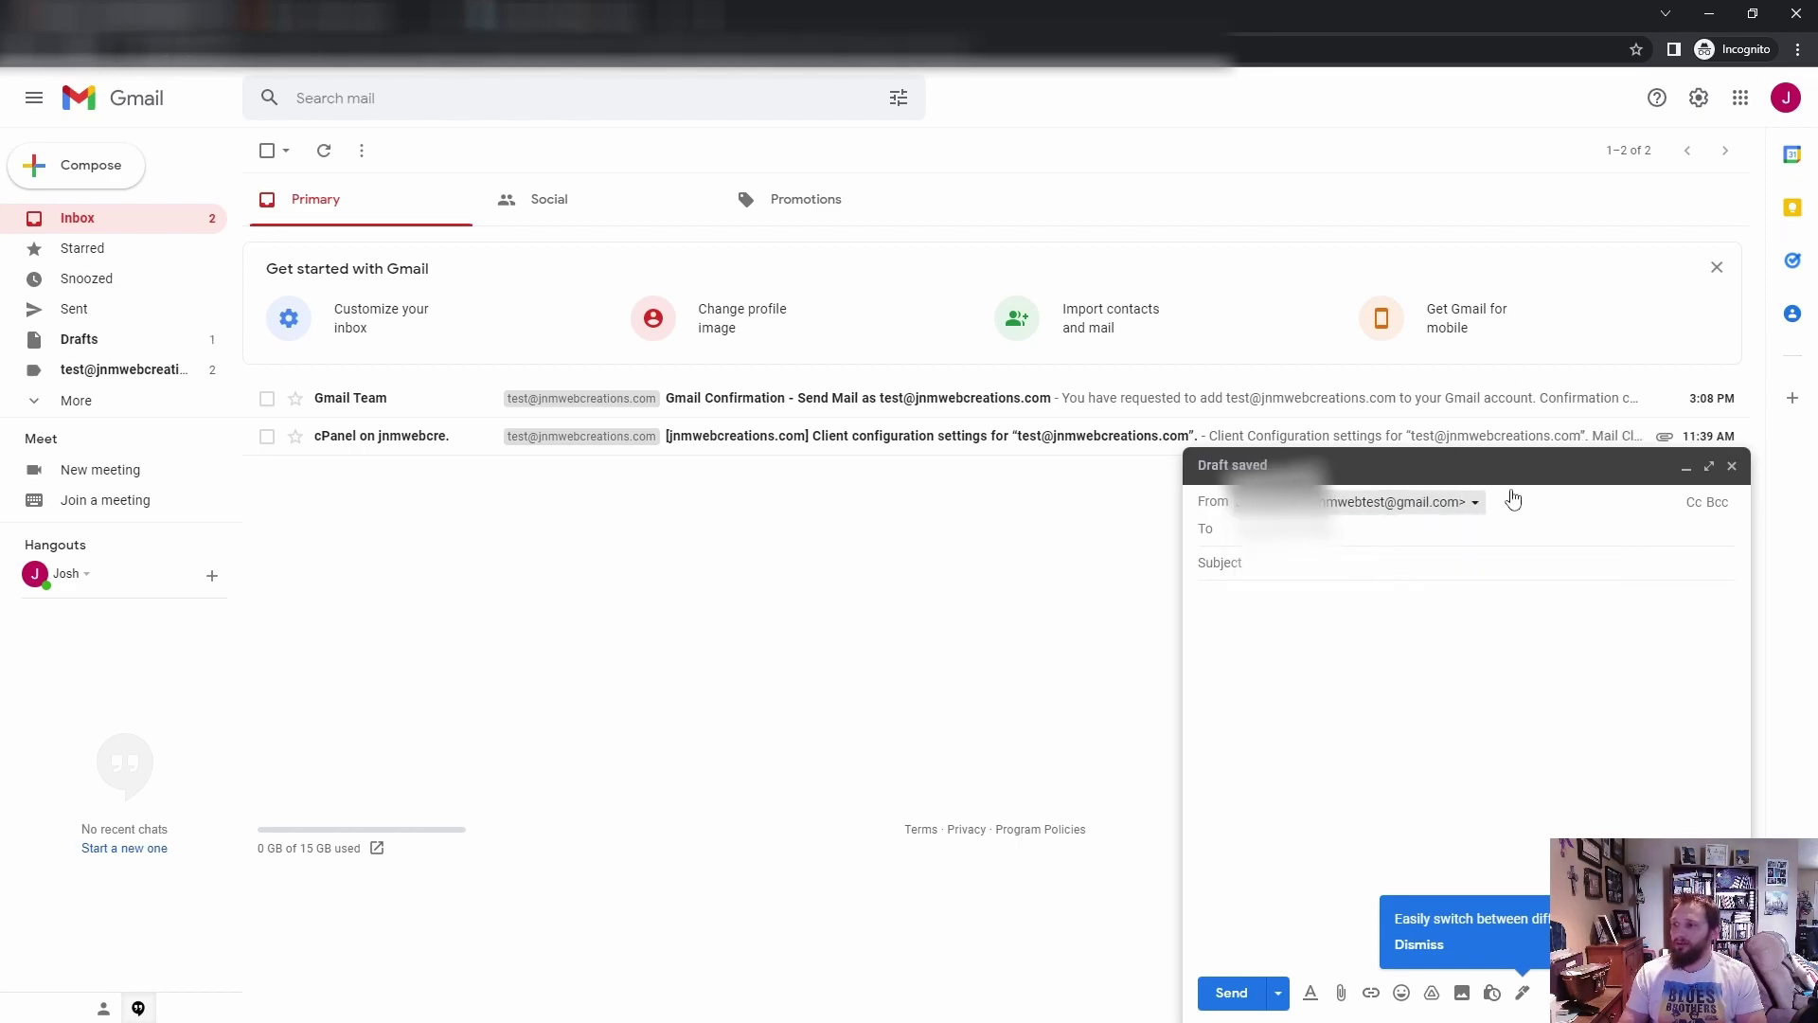
pyautogui.click(1729, 466)
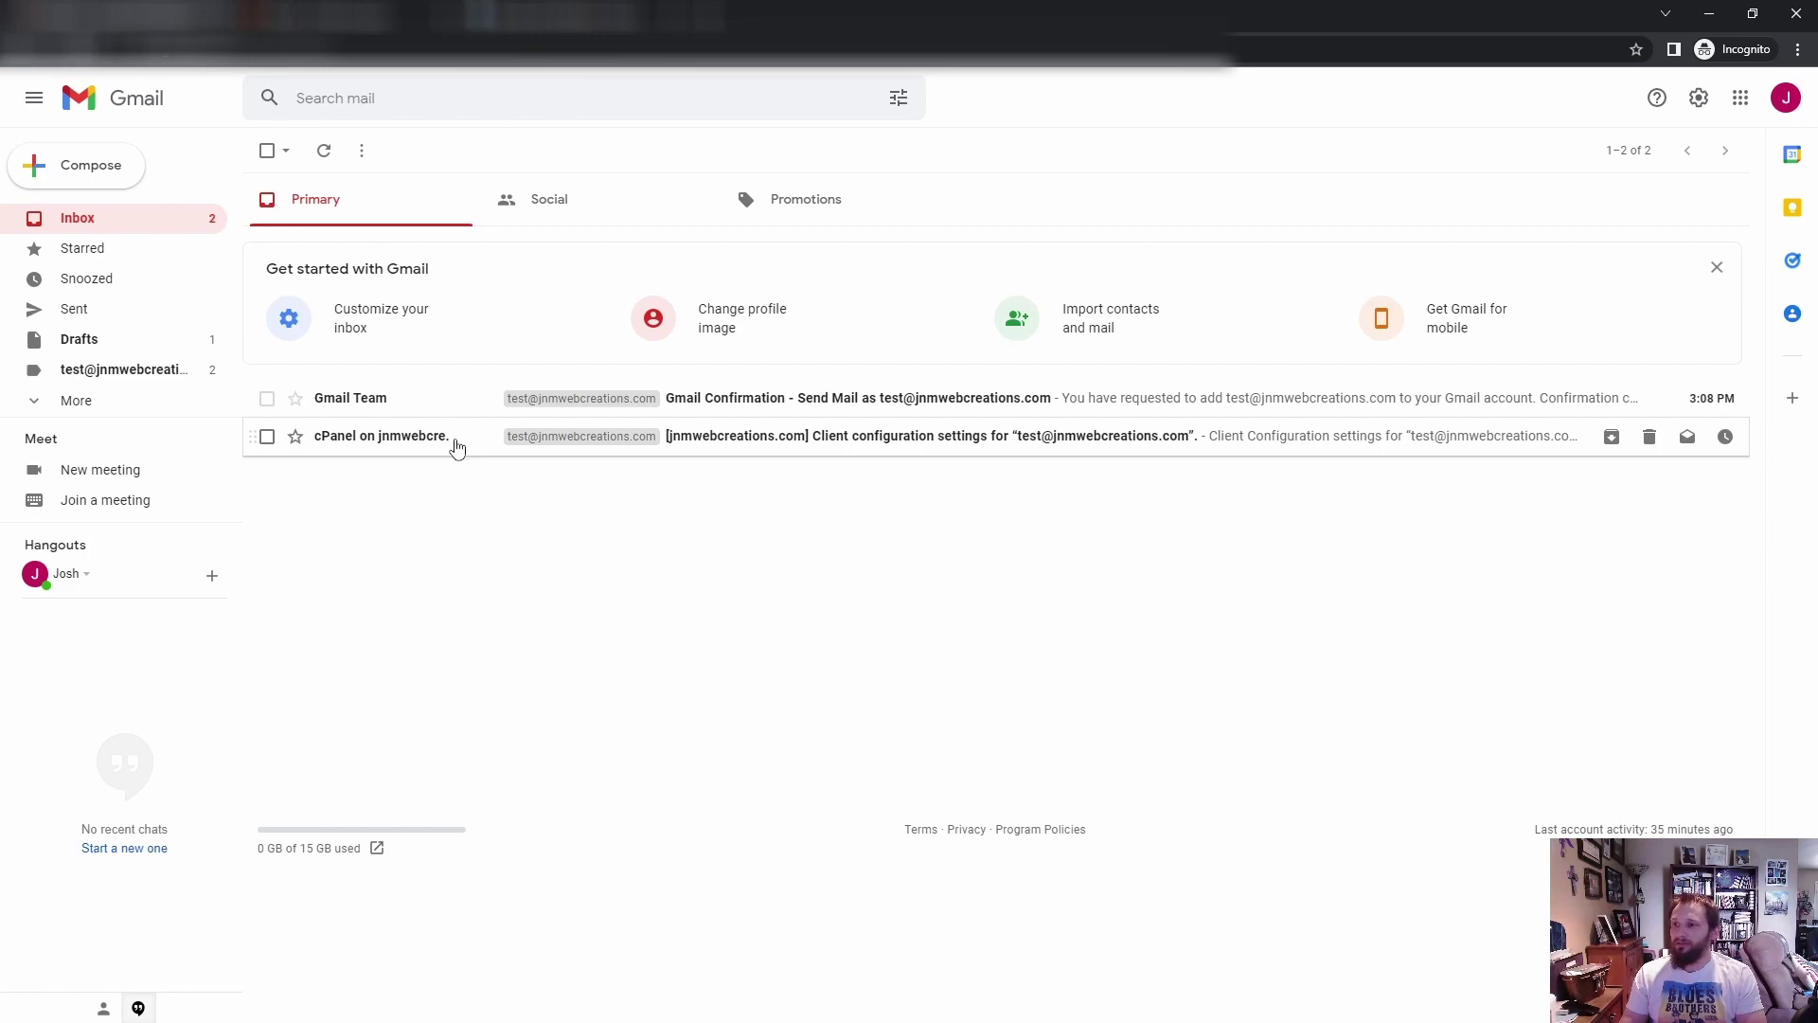
# Step: Reply to the Gmail Confirmation email, set the sender to the Gmail address, then discard the reply
pyautogui.click(454, 409)
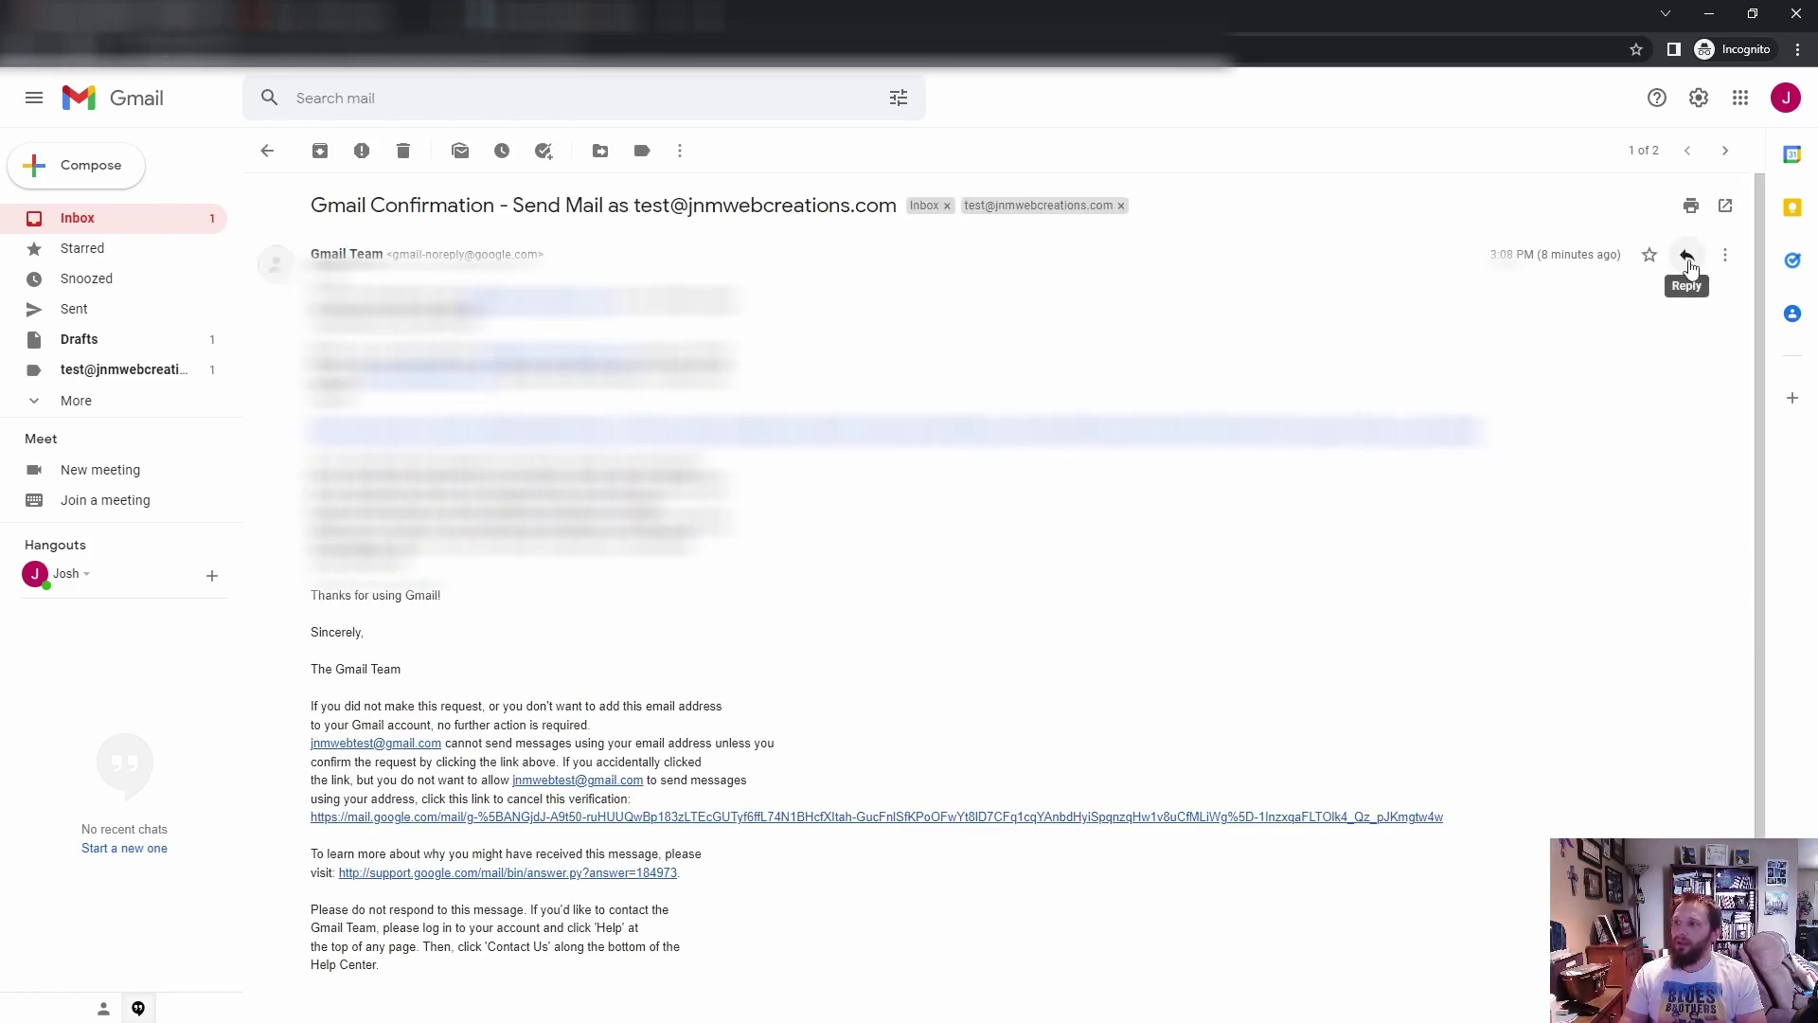
pyautogui.click(1689, 266)
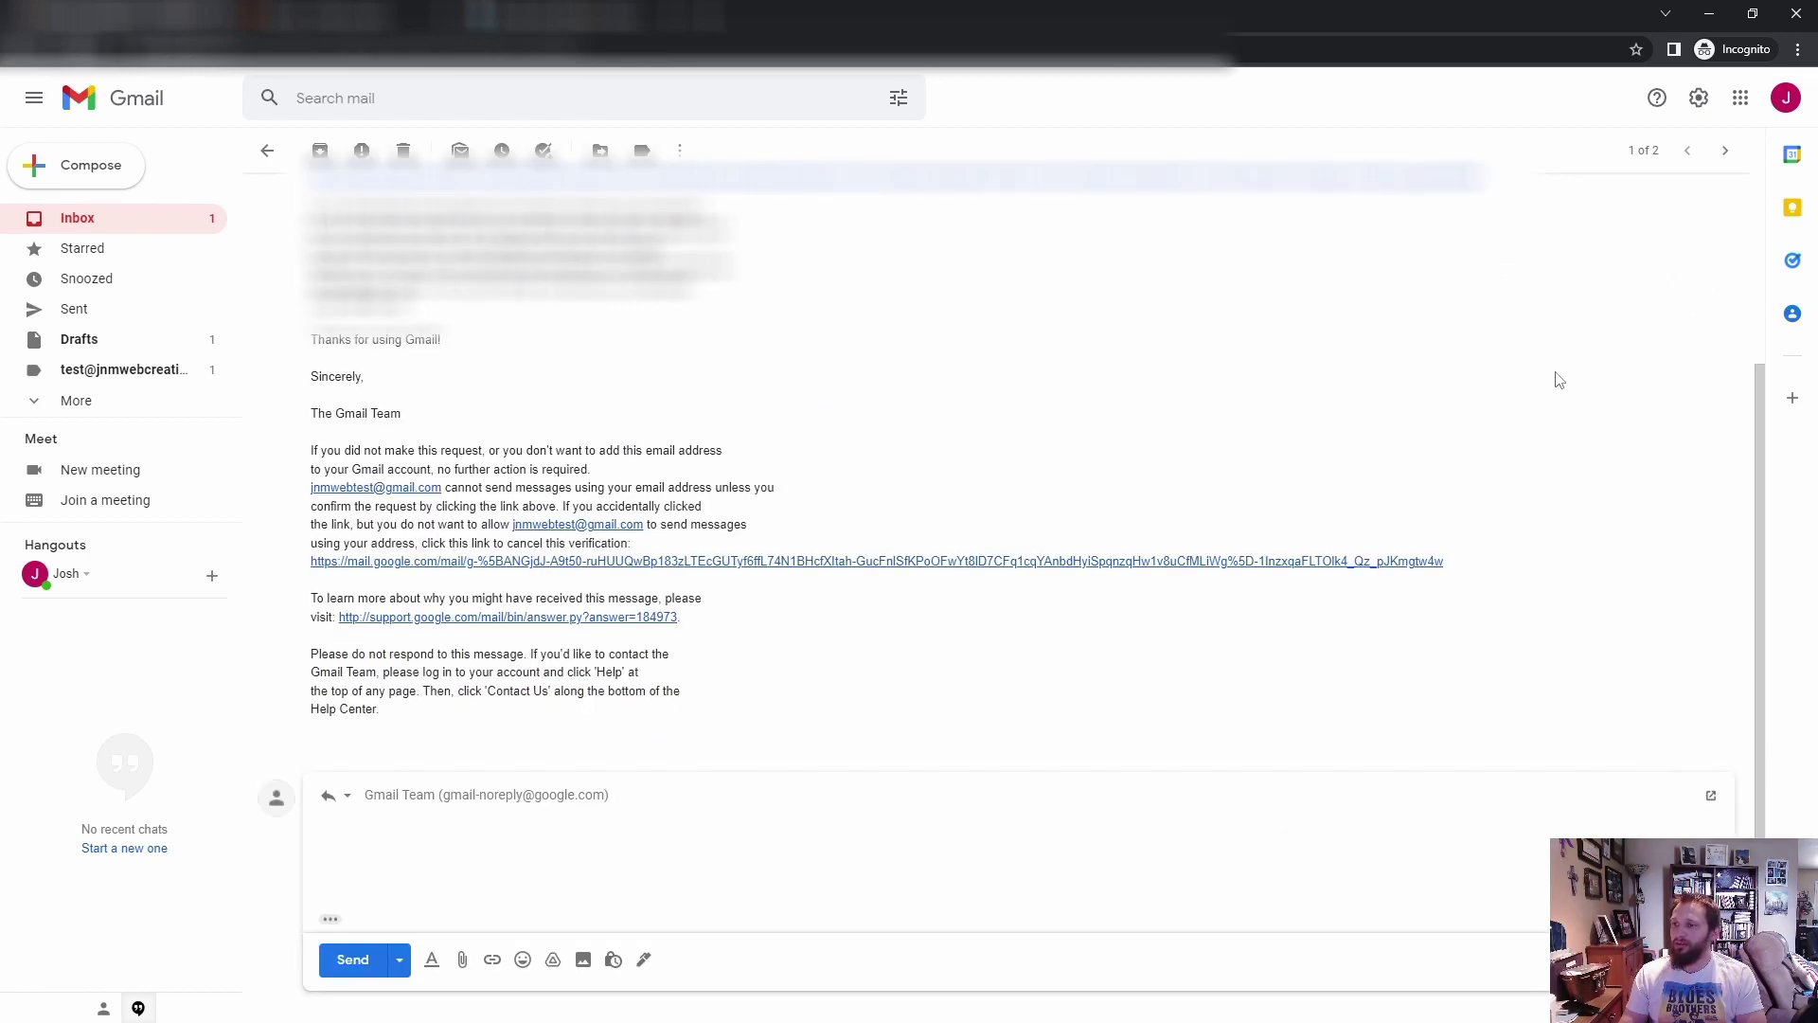
pyautogui.click(633, 795)
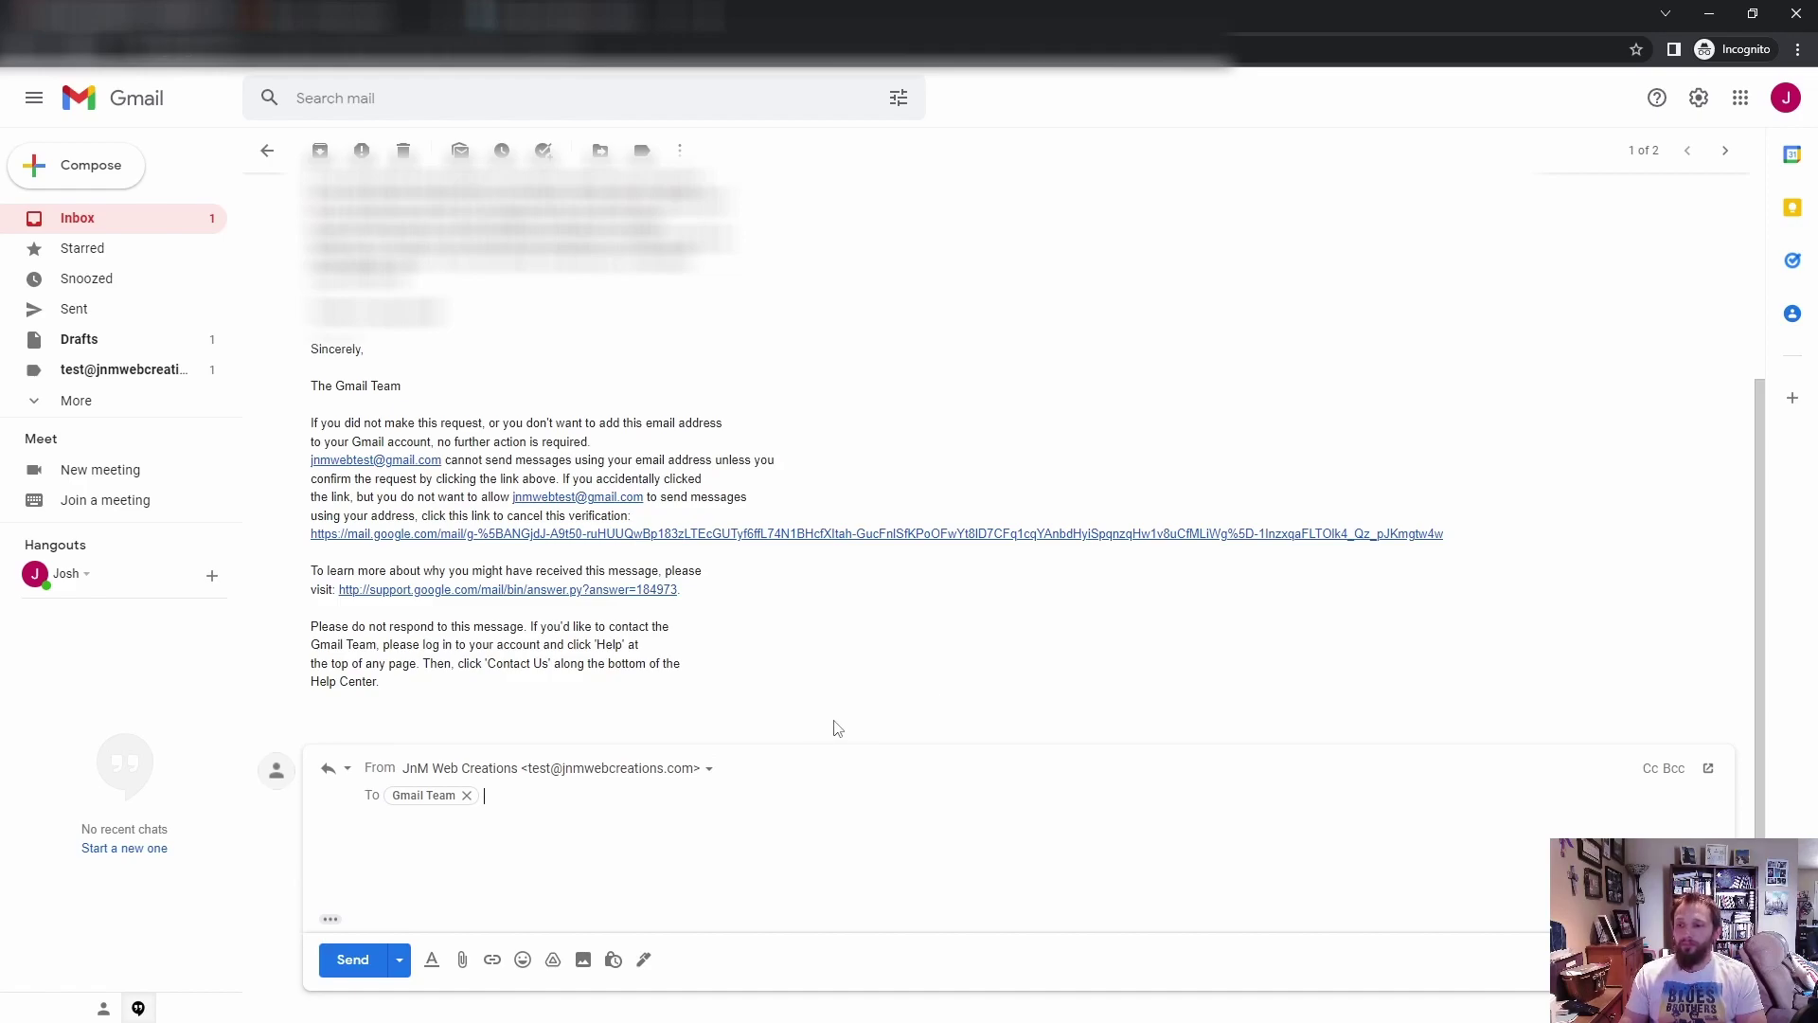
pyautogui.click(707, 771)
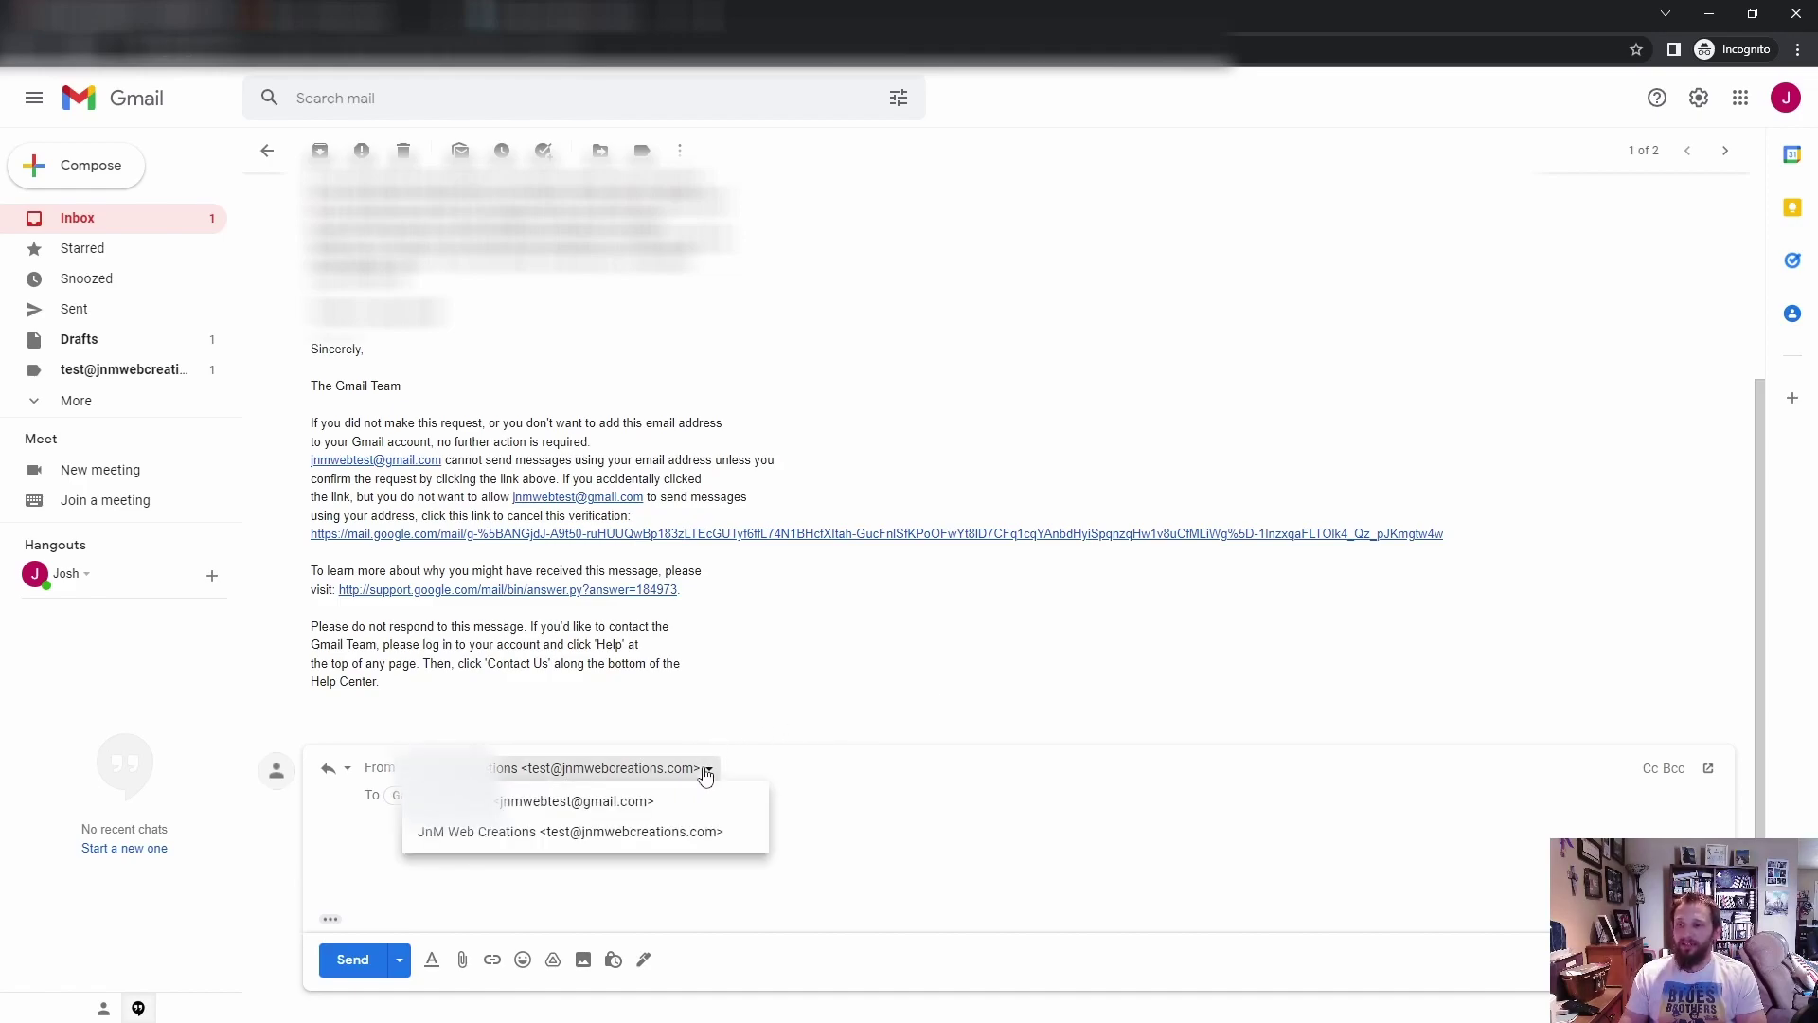
pyautogui.click(629, 806)
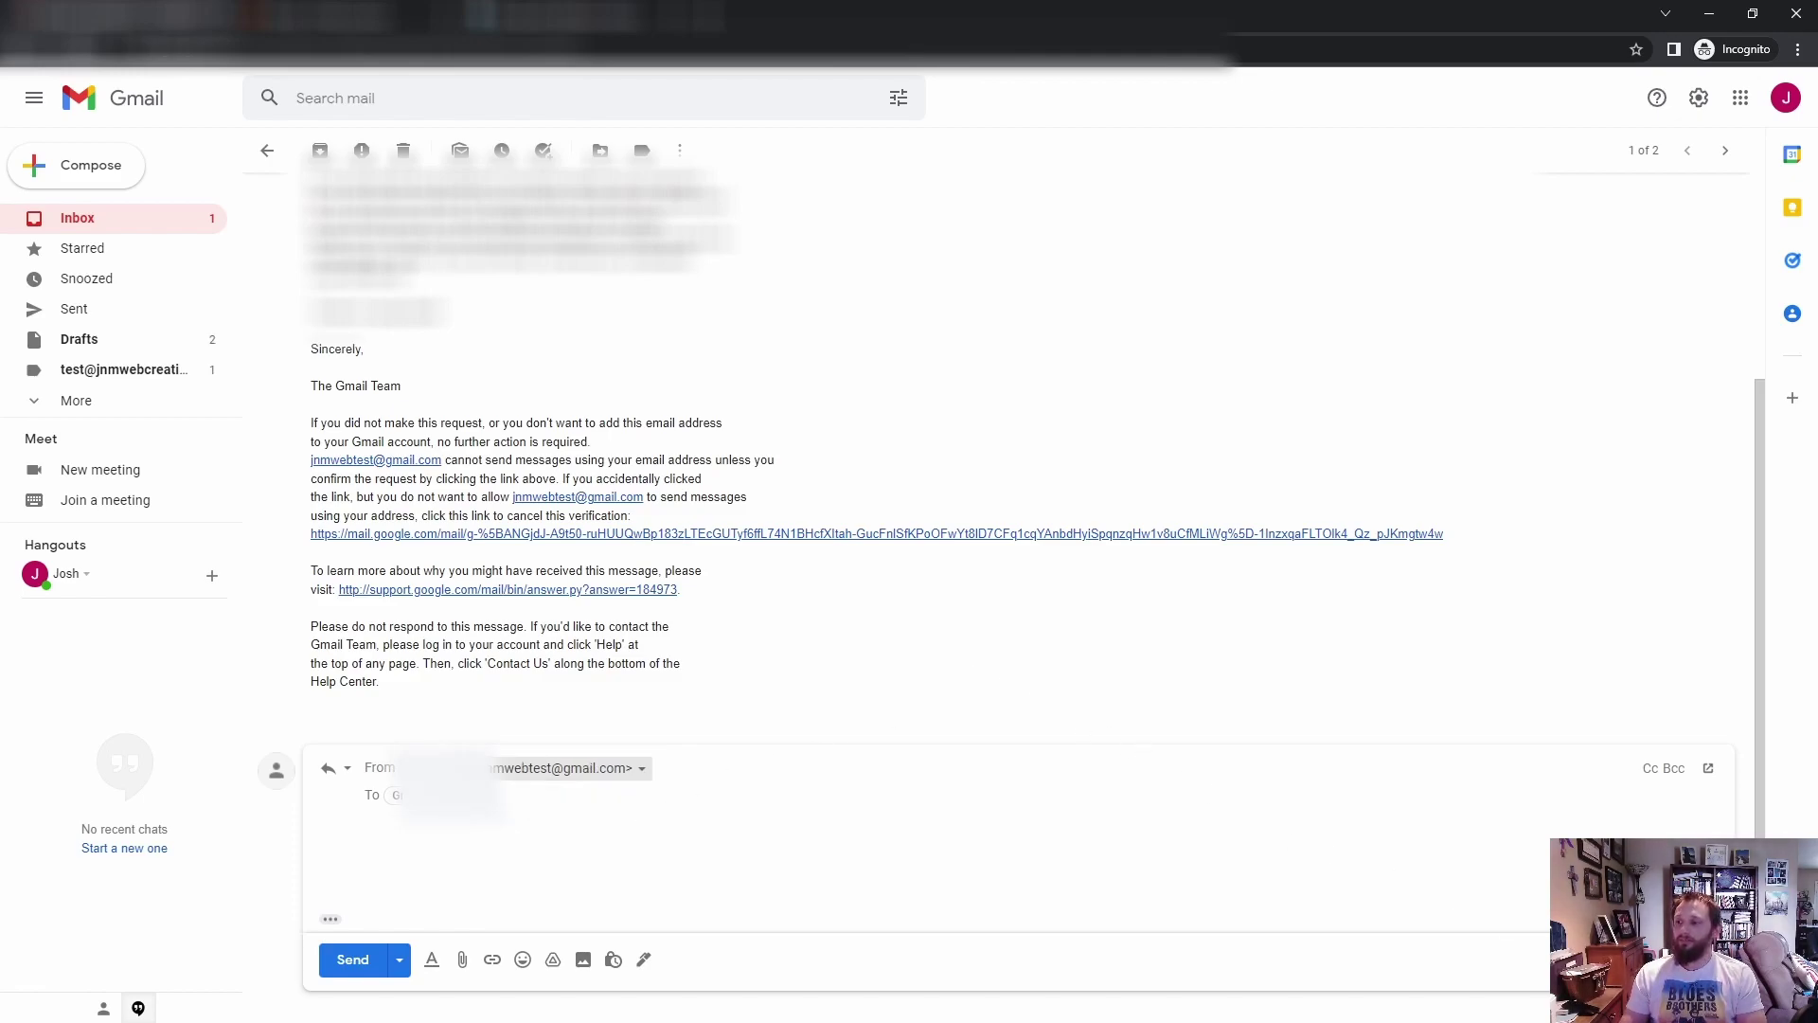
pyautogui.click(1710, 960)
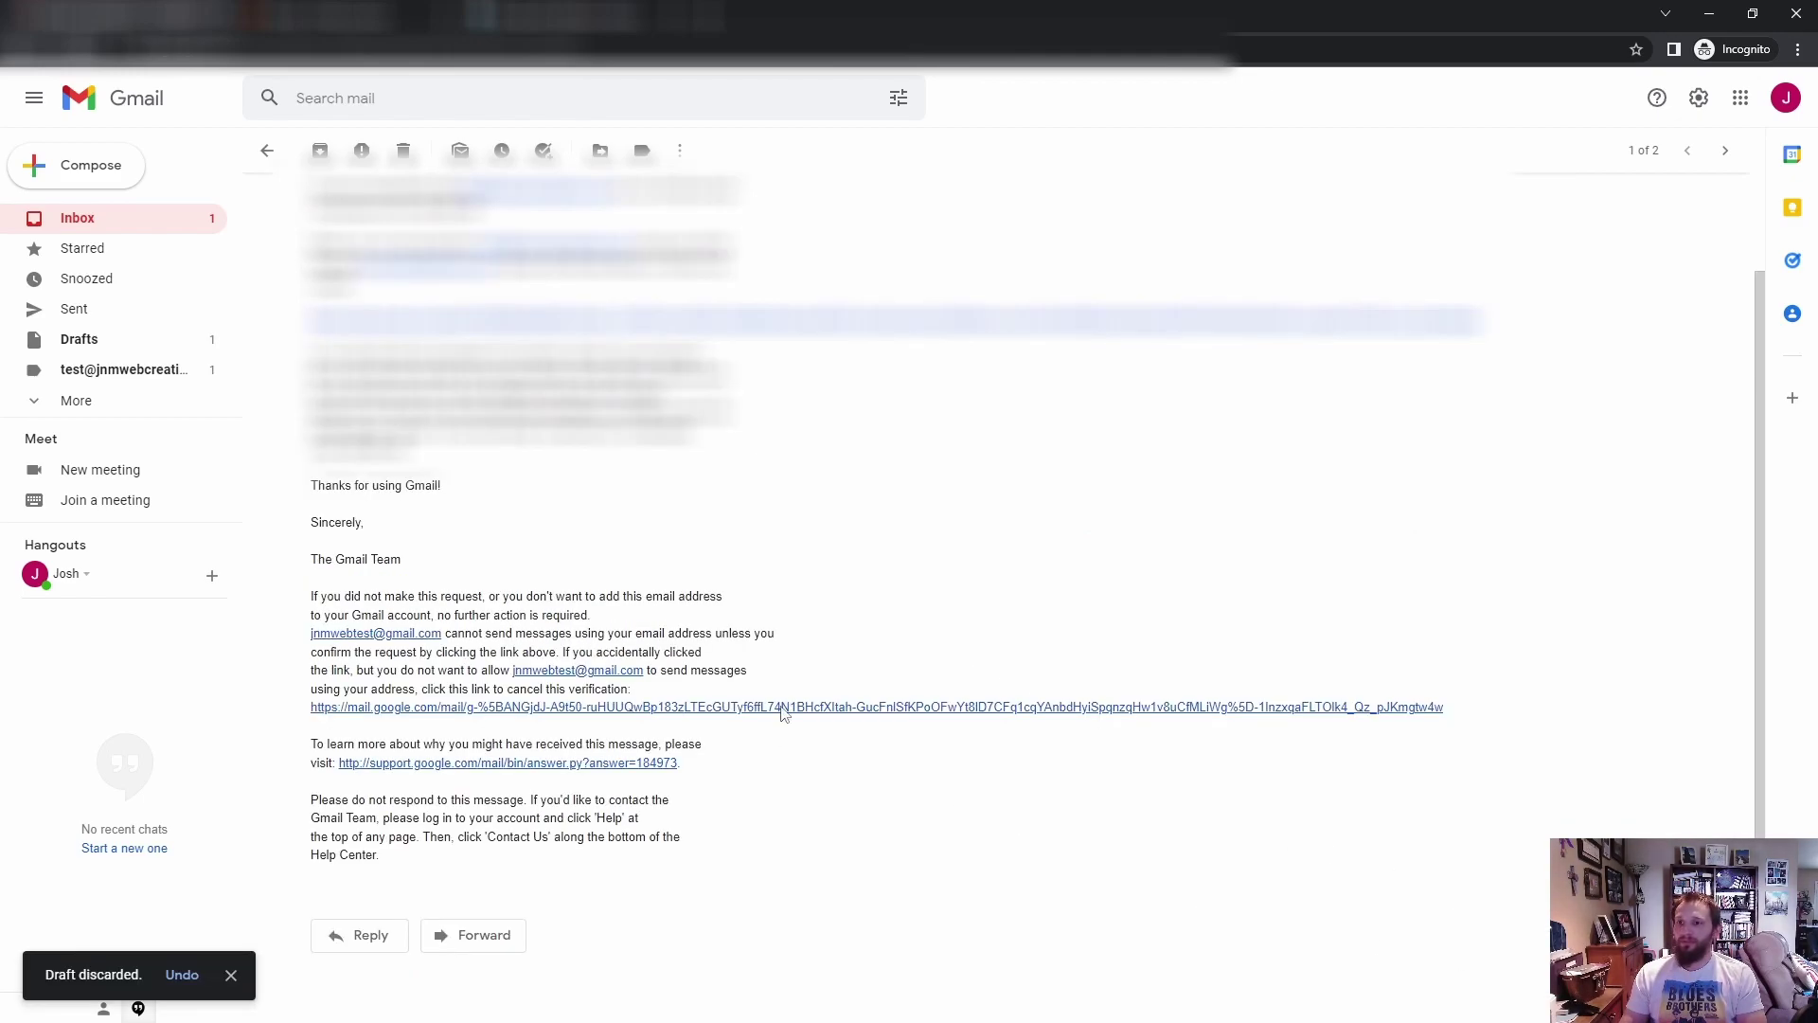
# Step: Return to the Inbox and refresh the message list for new mail
pyautogui.click(125, 227)
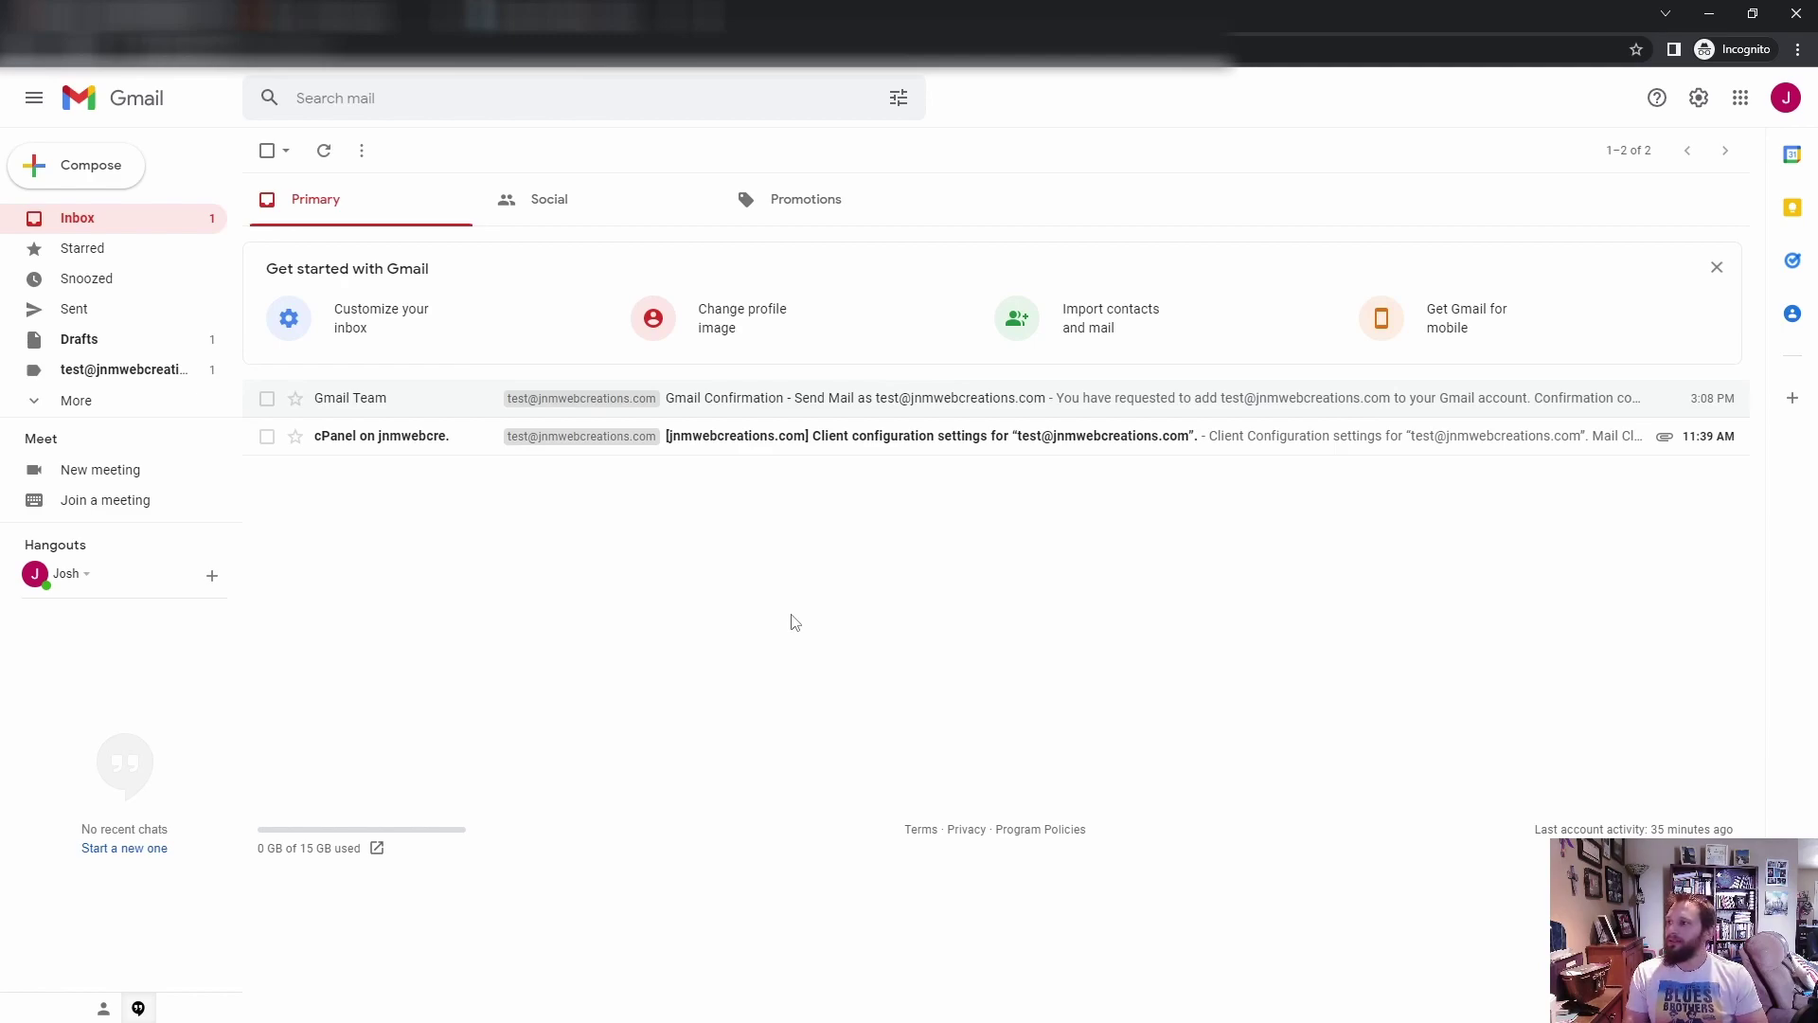
pyautogui.click(327, 149)
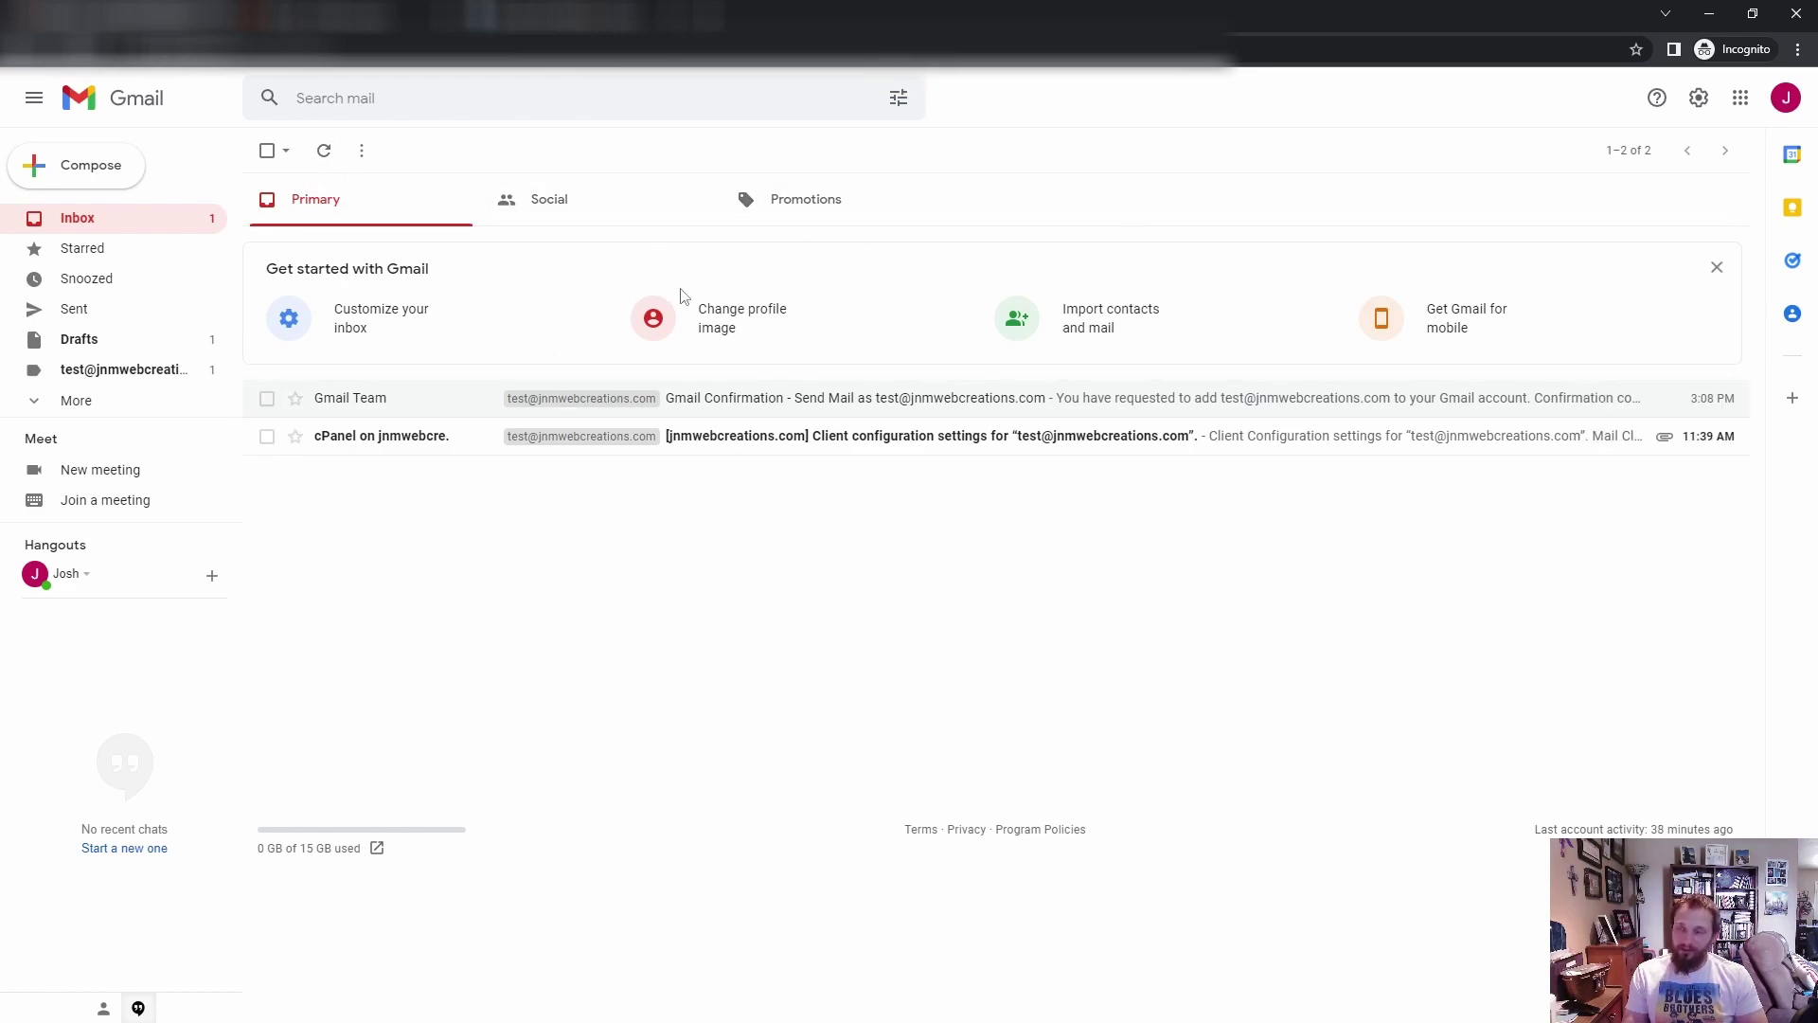
# Step: Run Check mail now for the test POP3 account in Accounts and Import, then return to Inbox
pyautogui.click(1701, 100)
pyautogui.click(1595, 193)
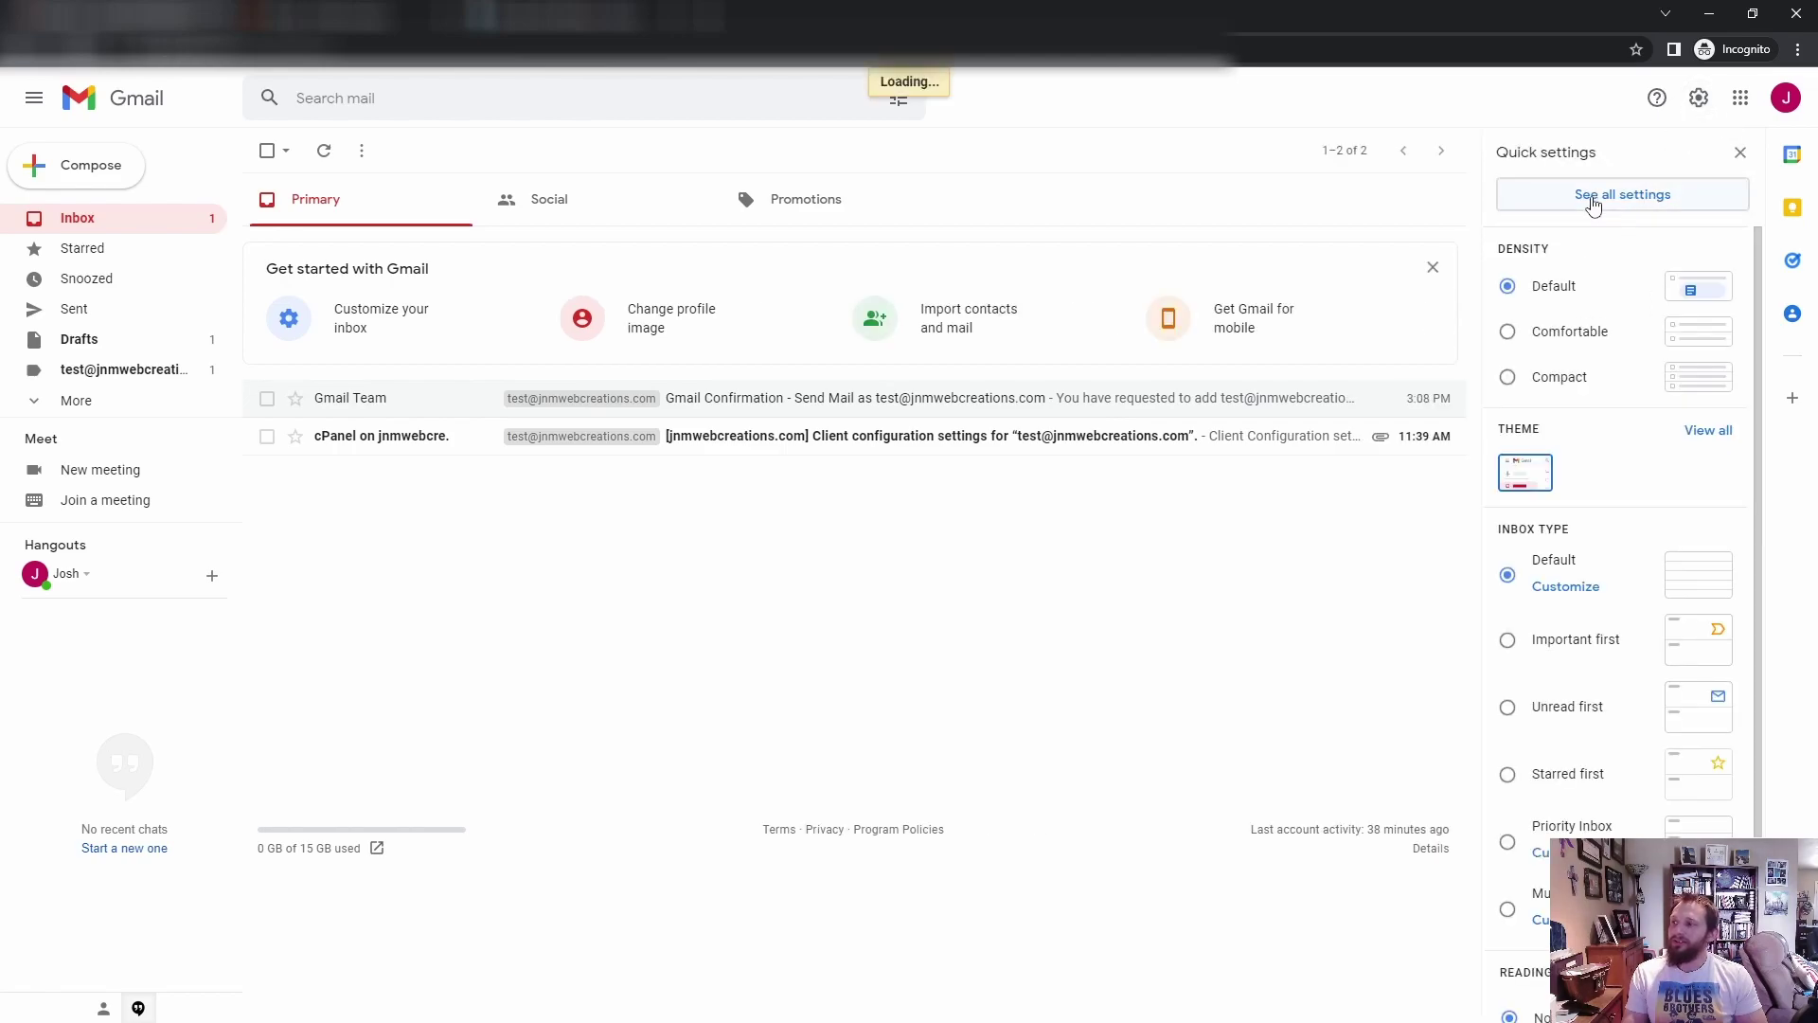
pyautogui.click(480, 192)
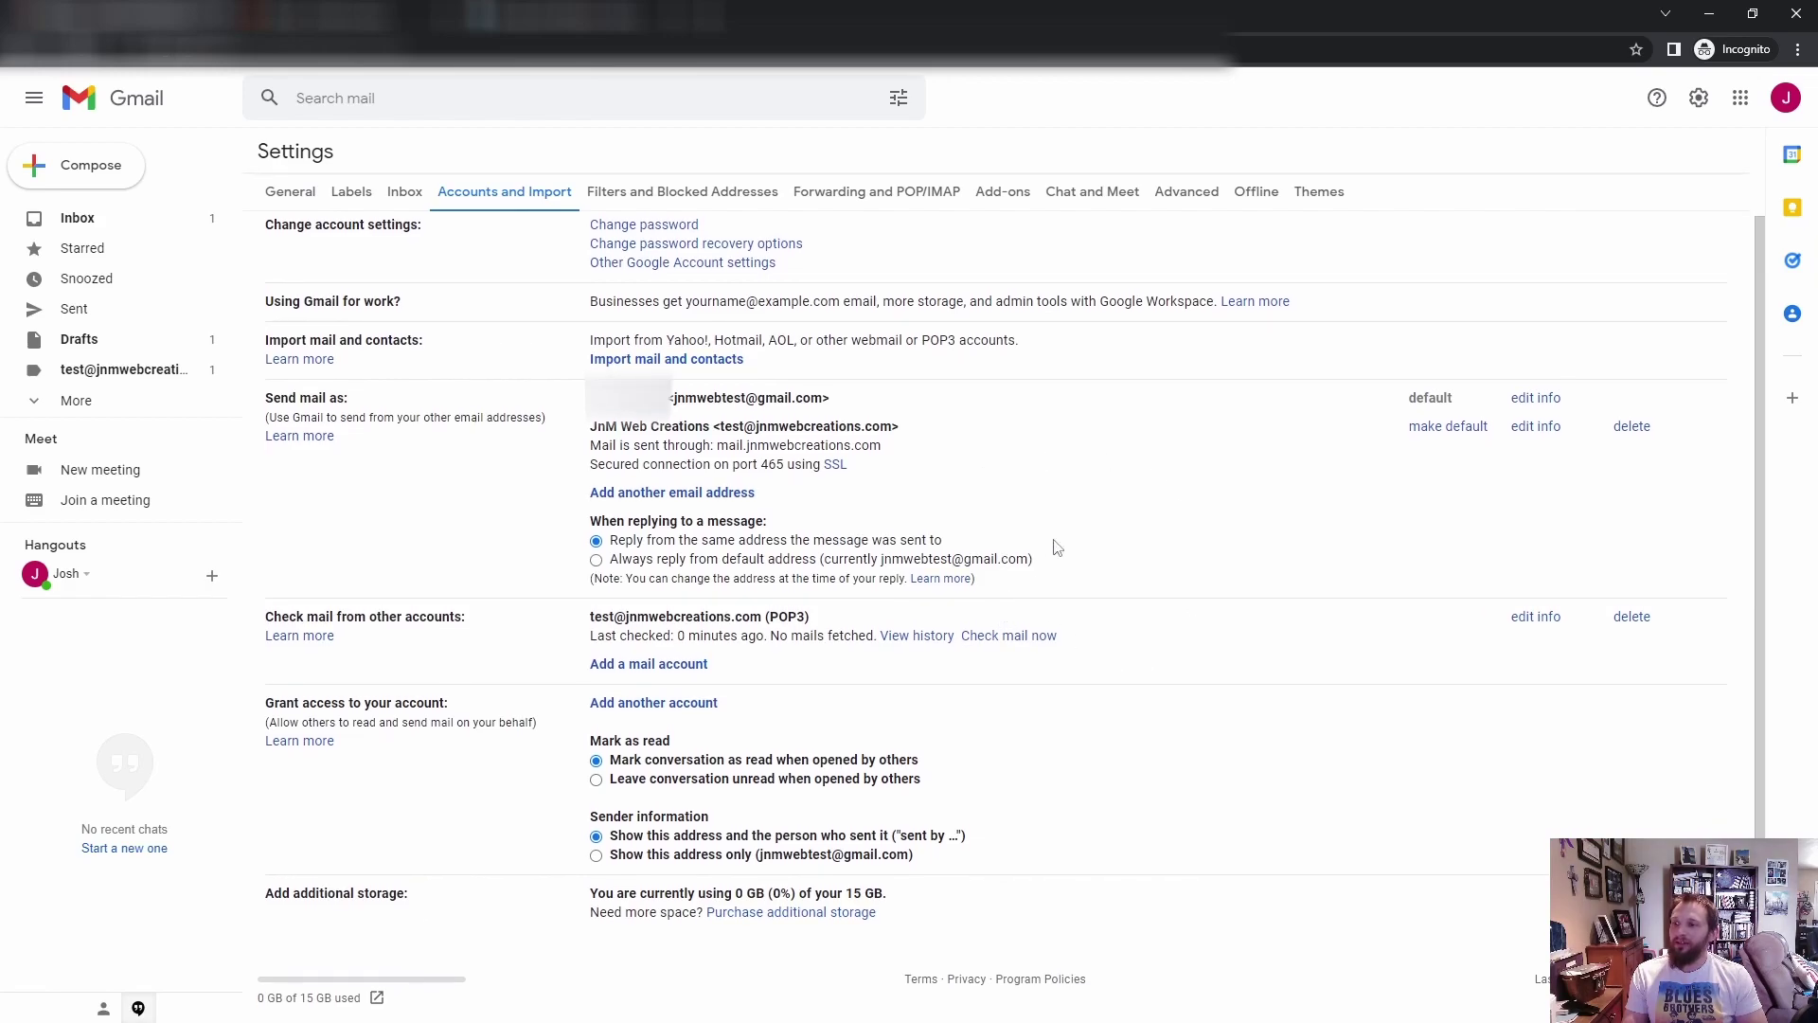
pyautogui.click(1004, 644)
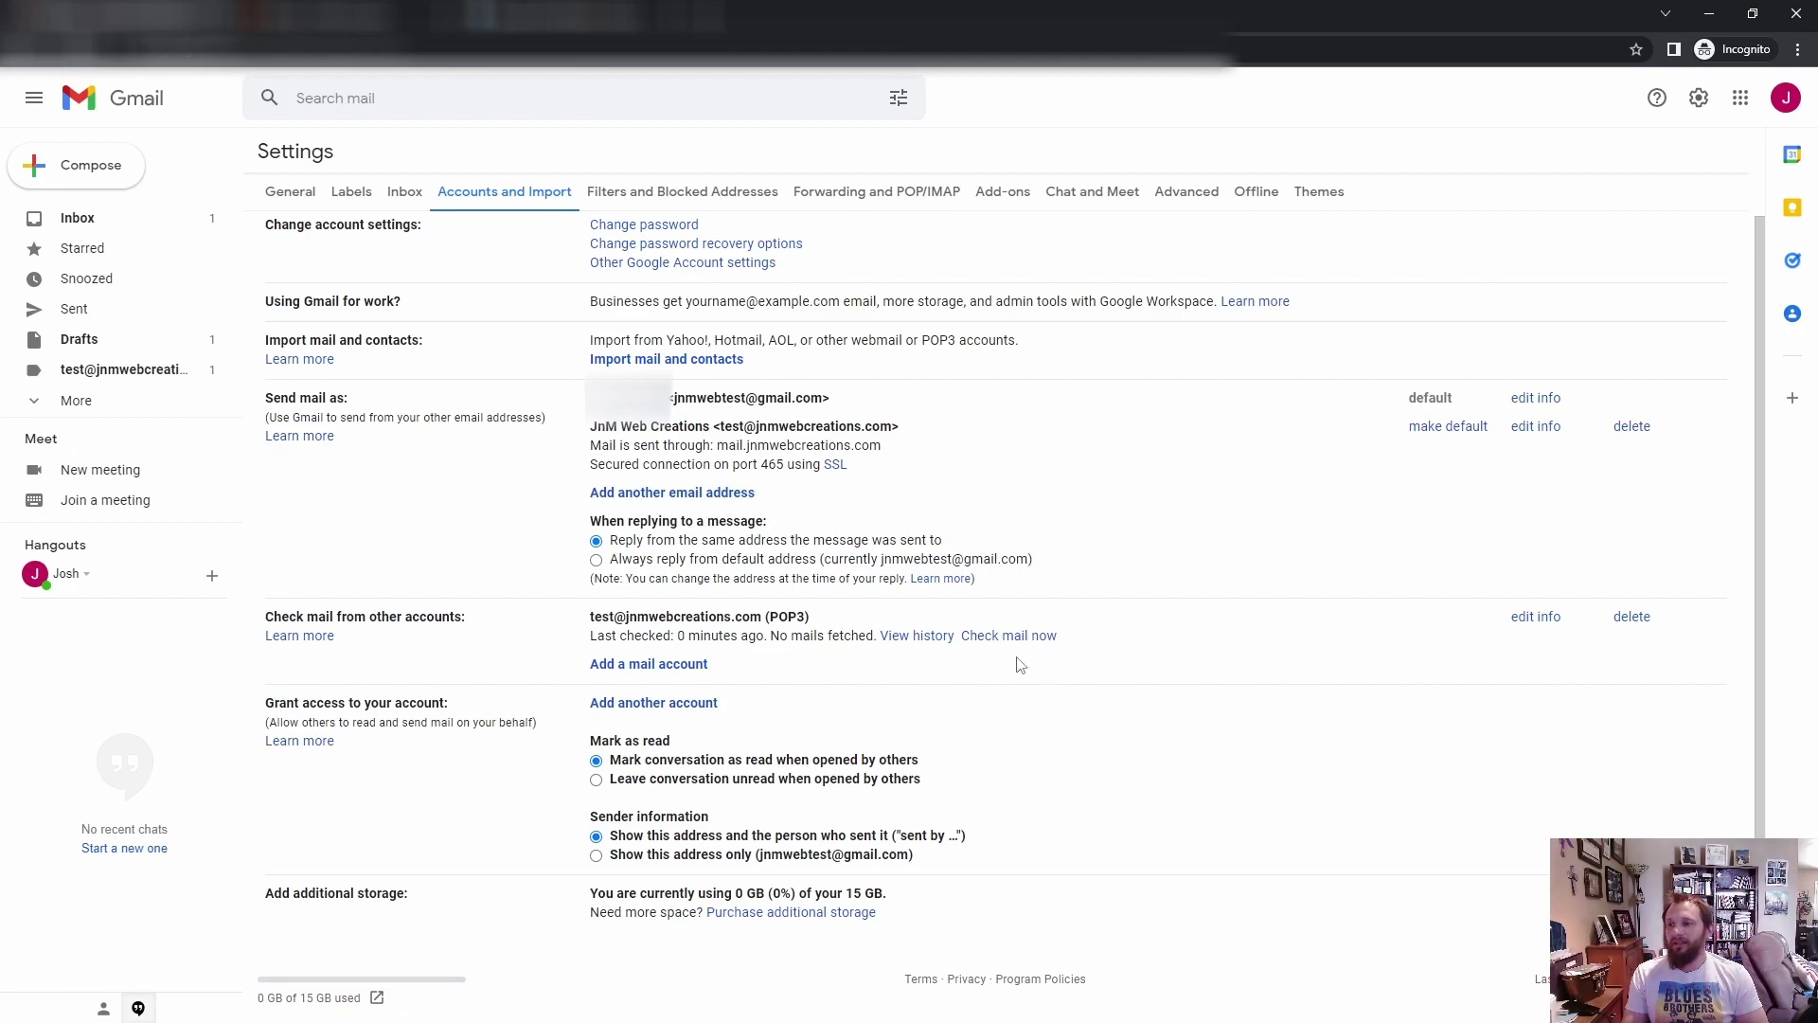
pyautogui.moveTo(770, 636); pyautogui.dragTo(841, 636)
pyautogui.click(865, 668)
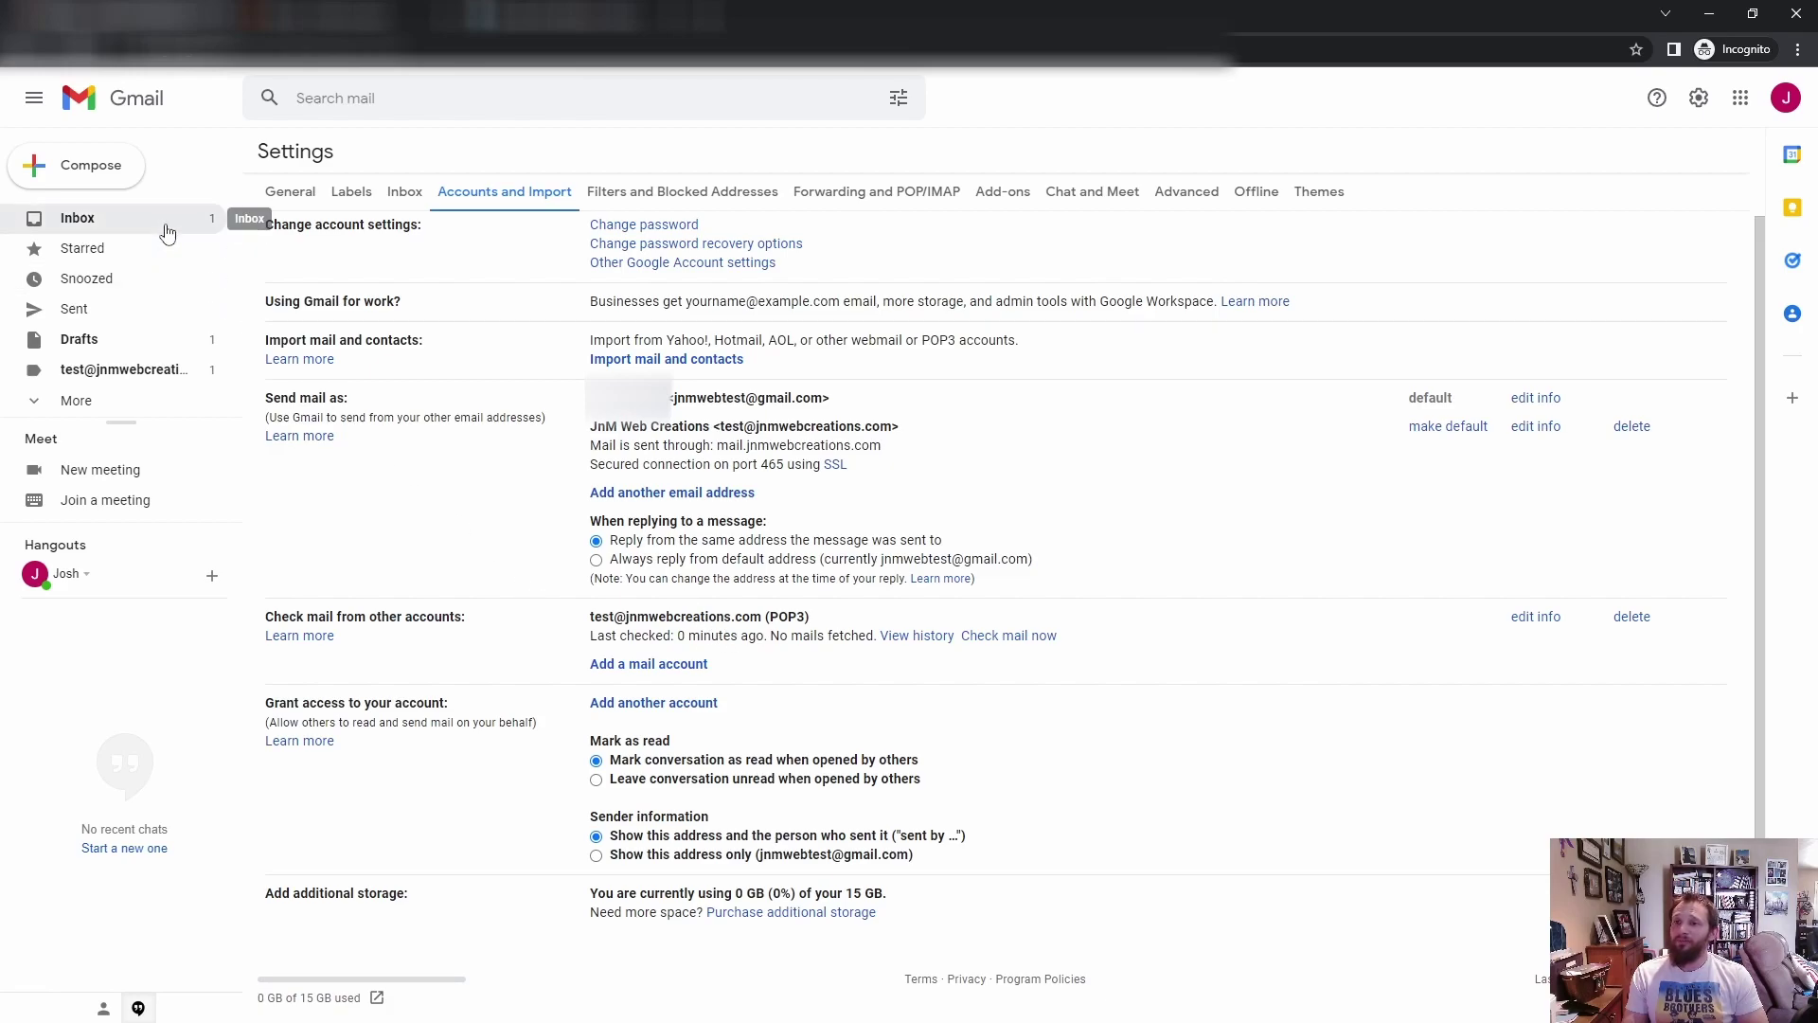
pyautogui.click(167, 233)
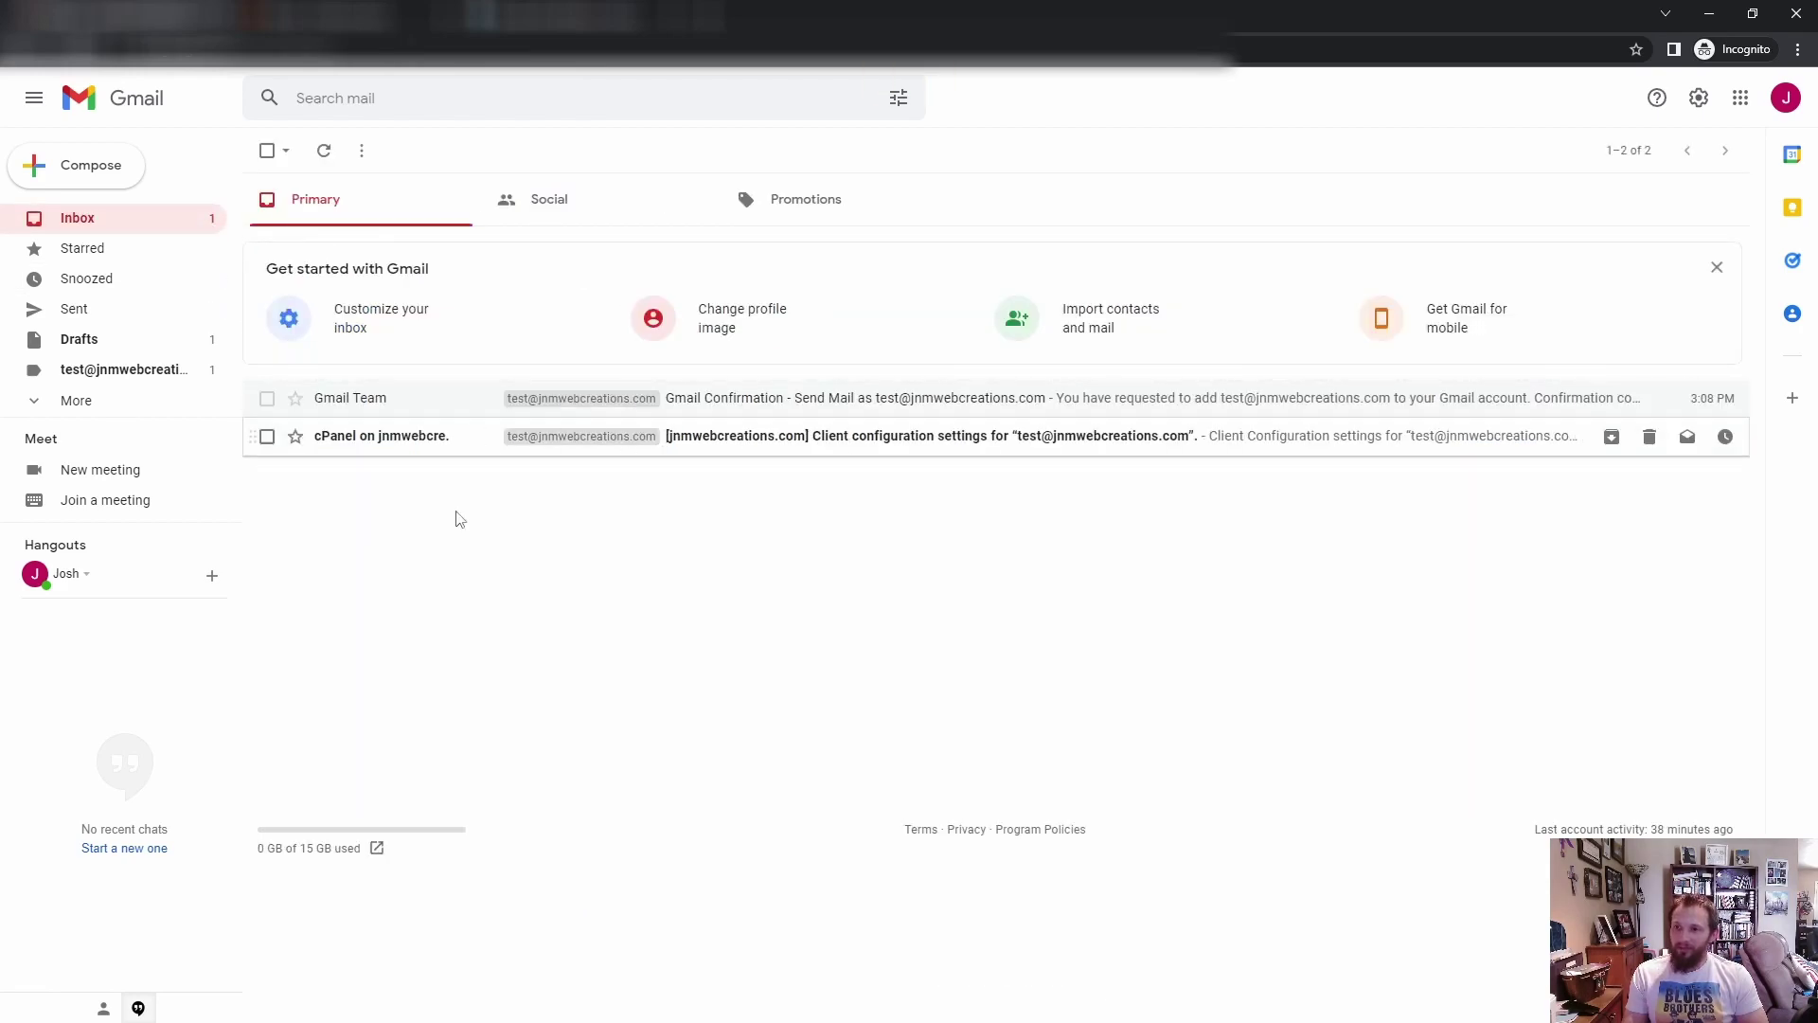